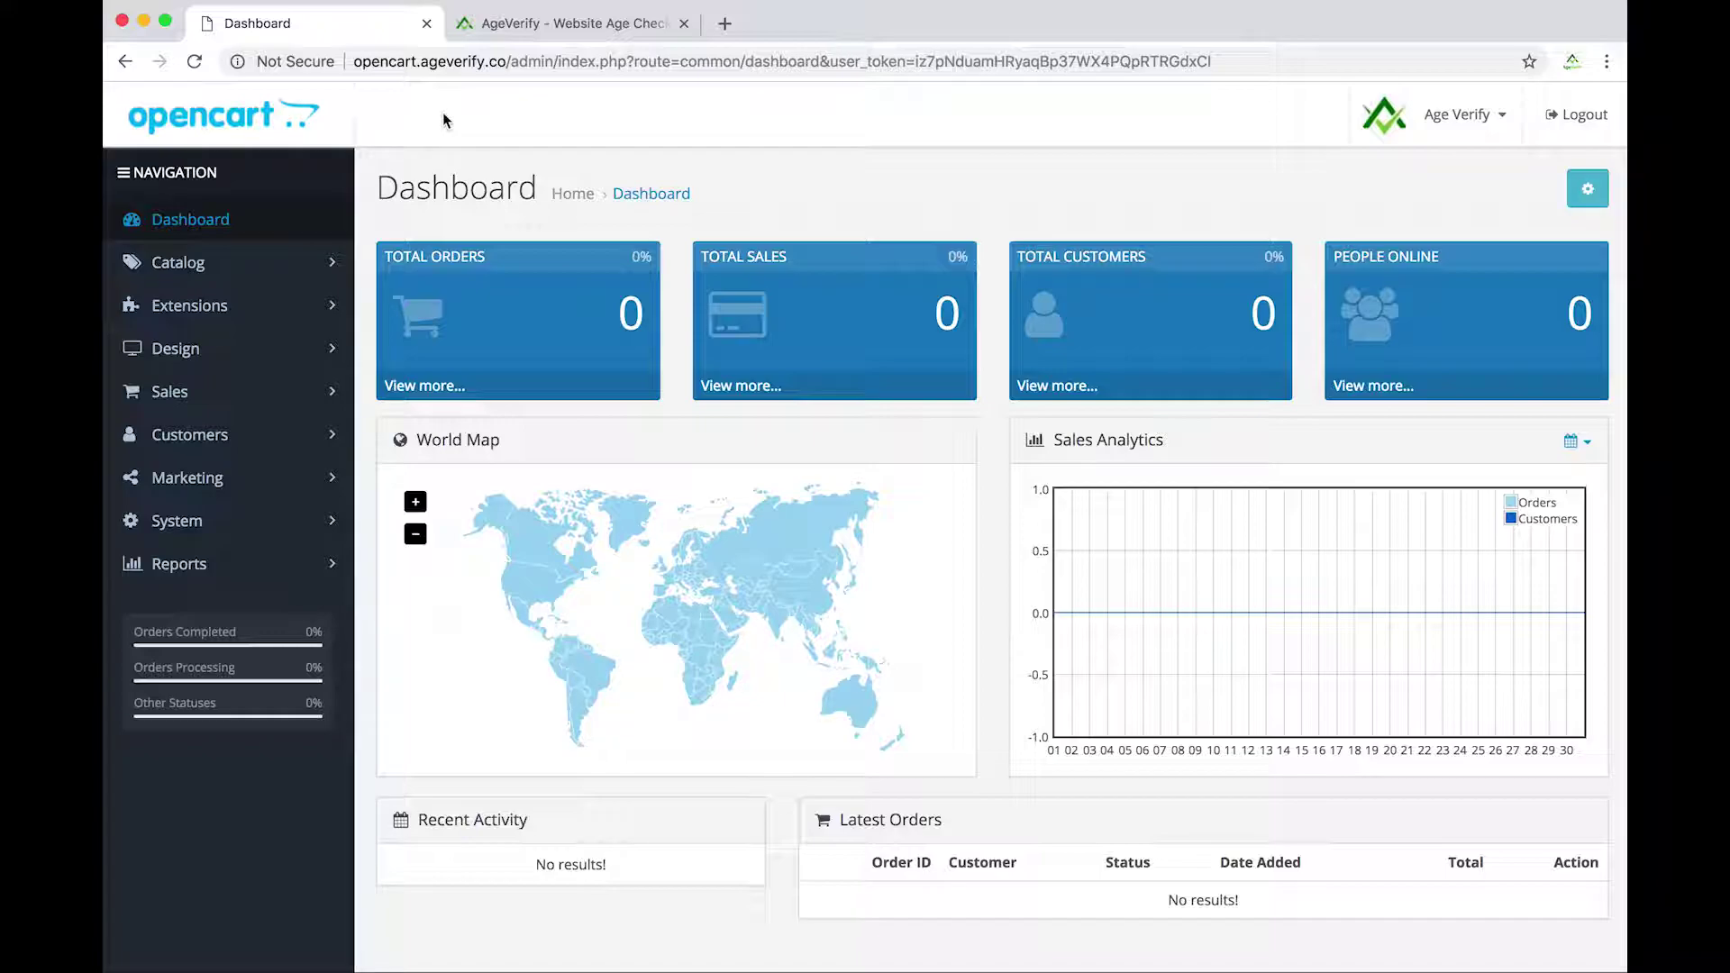
Step: Open the Theme Editor from the Design section of the OpenCart admin
click(552, 27)
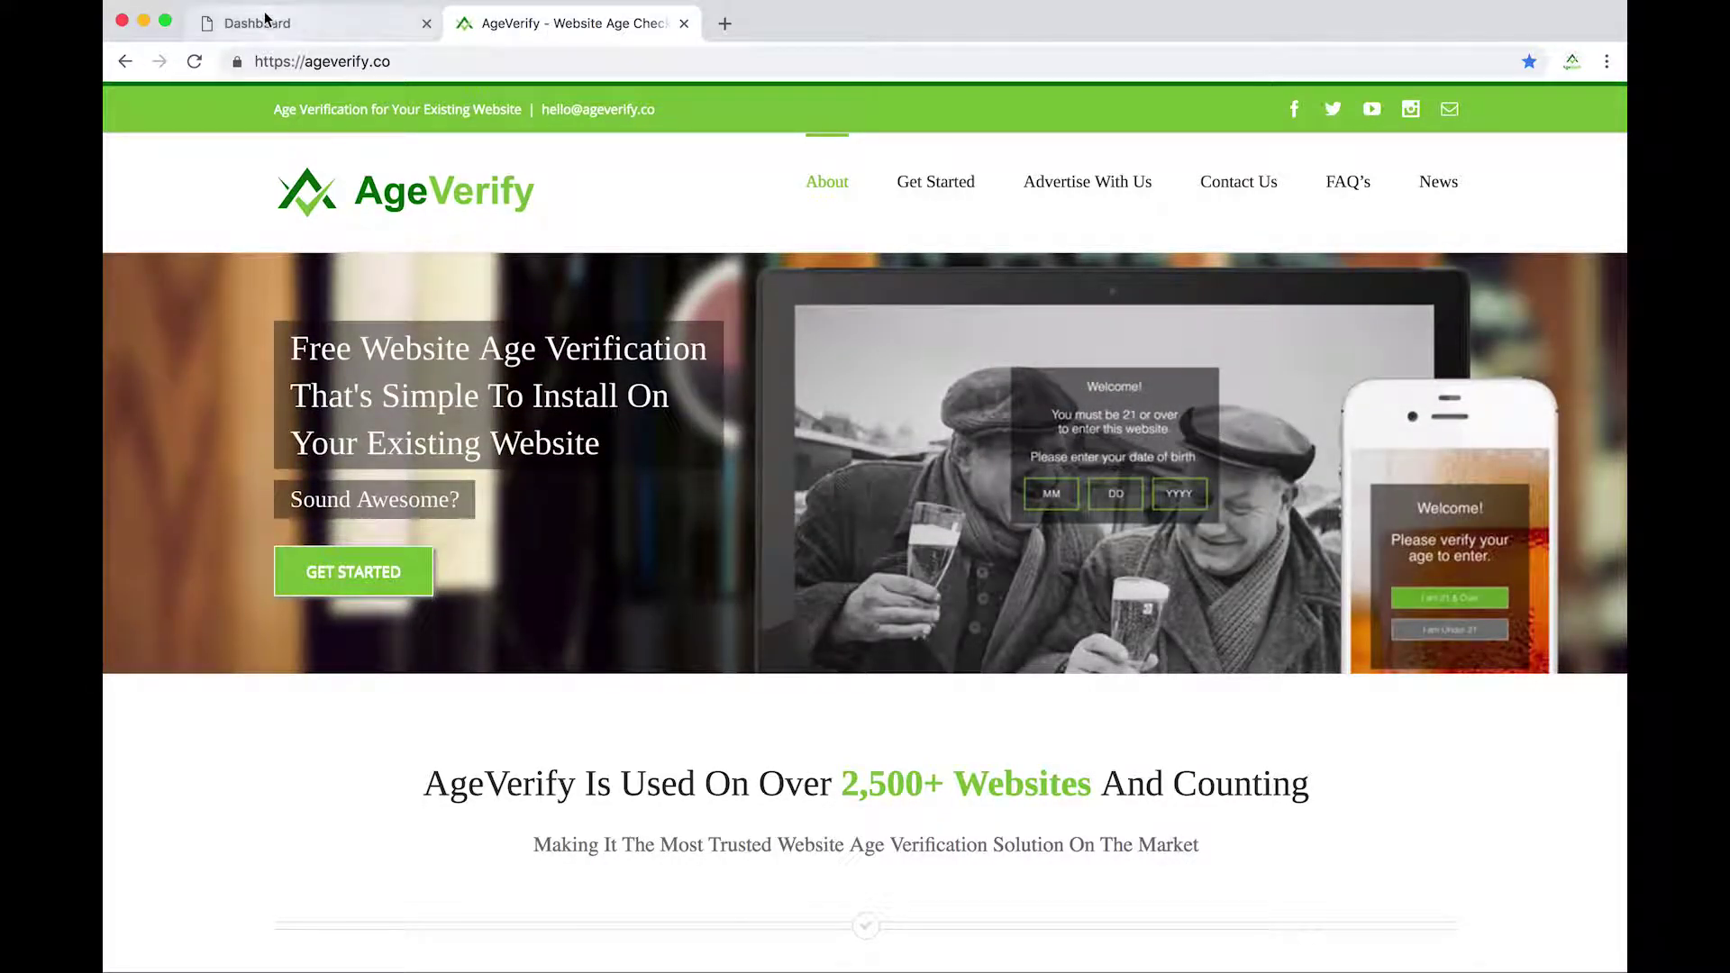
click(290, 25)
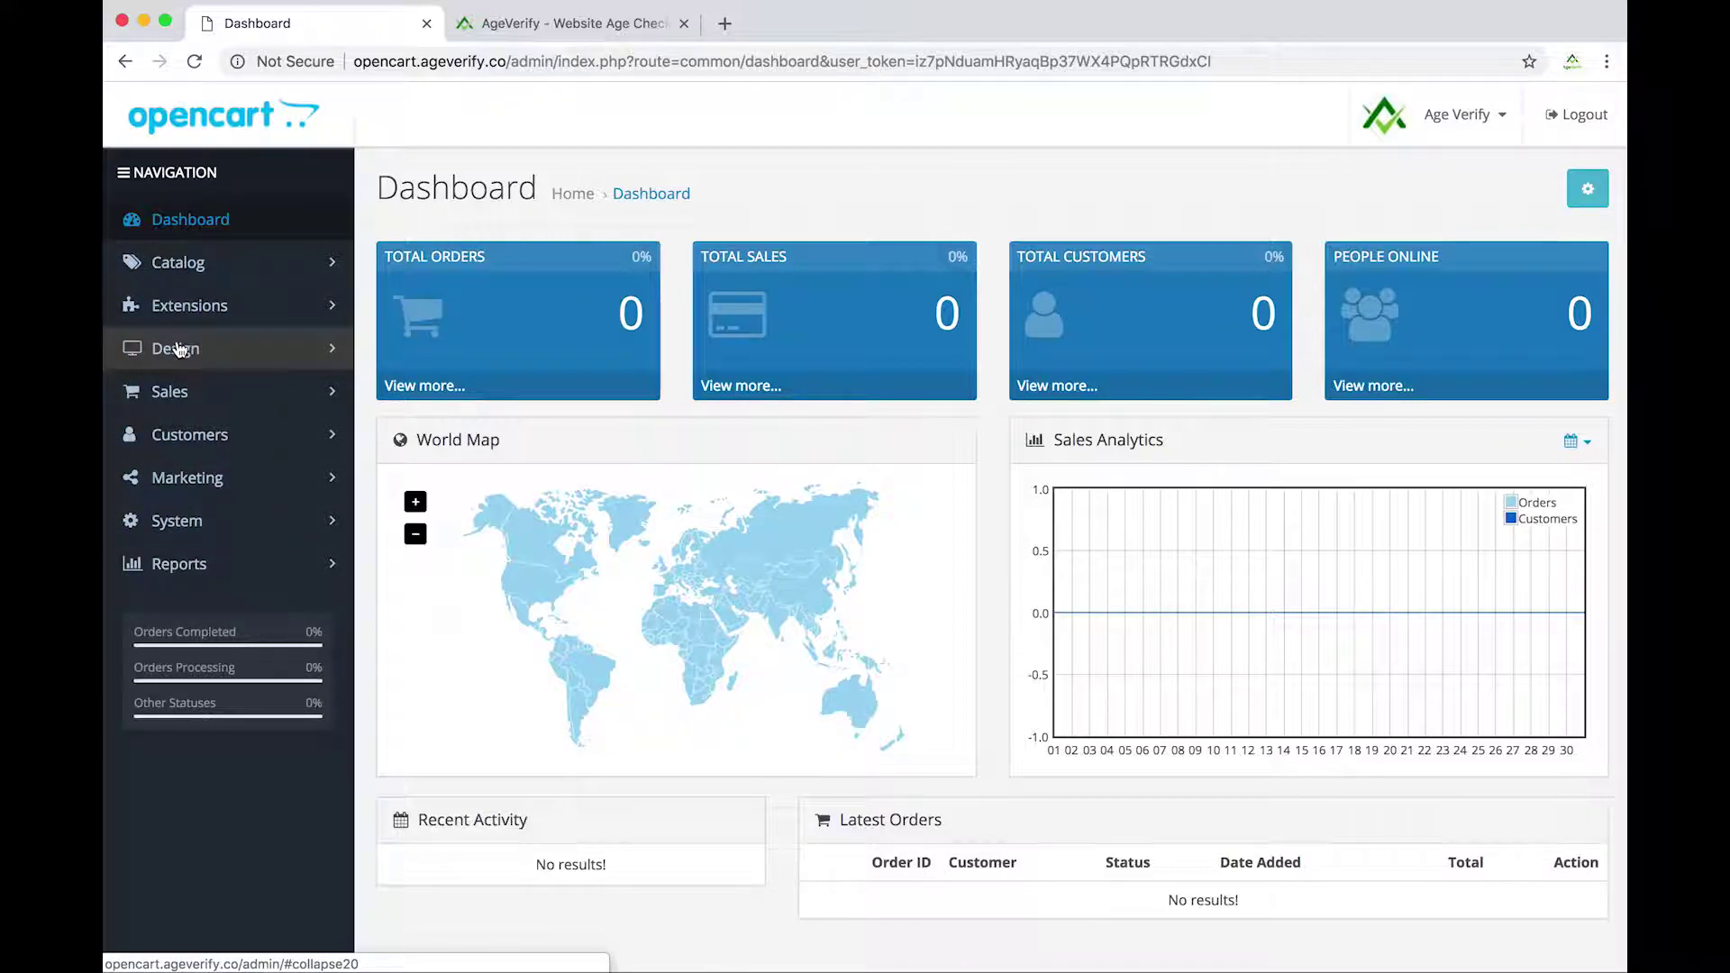
click(236, 355)
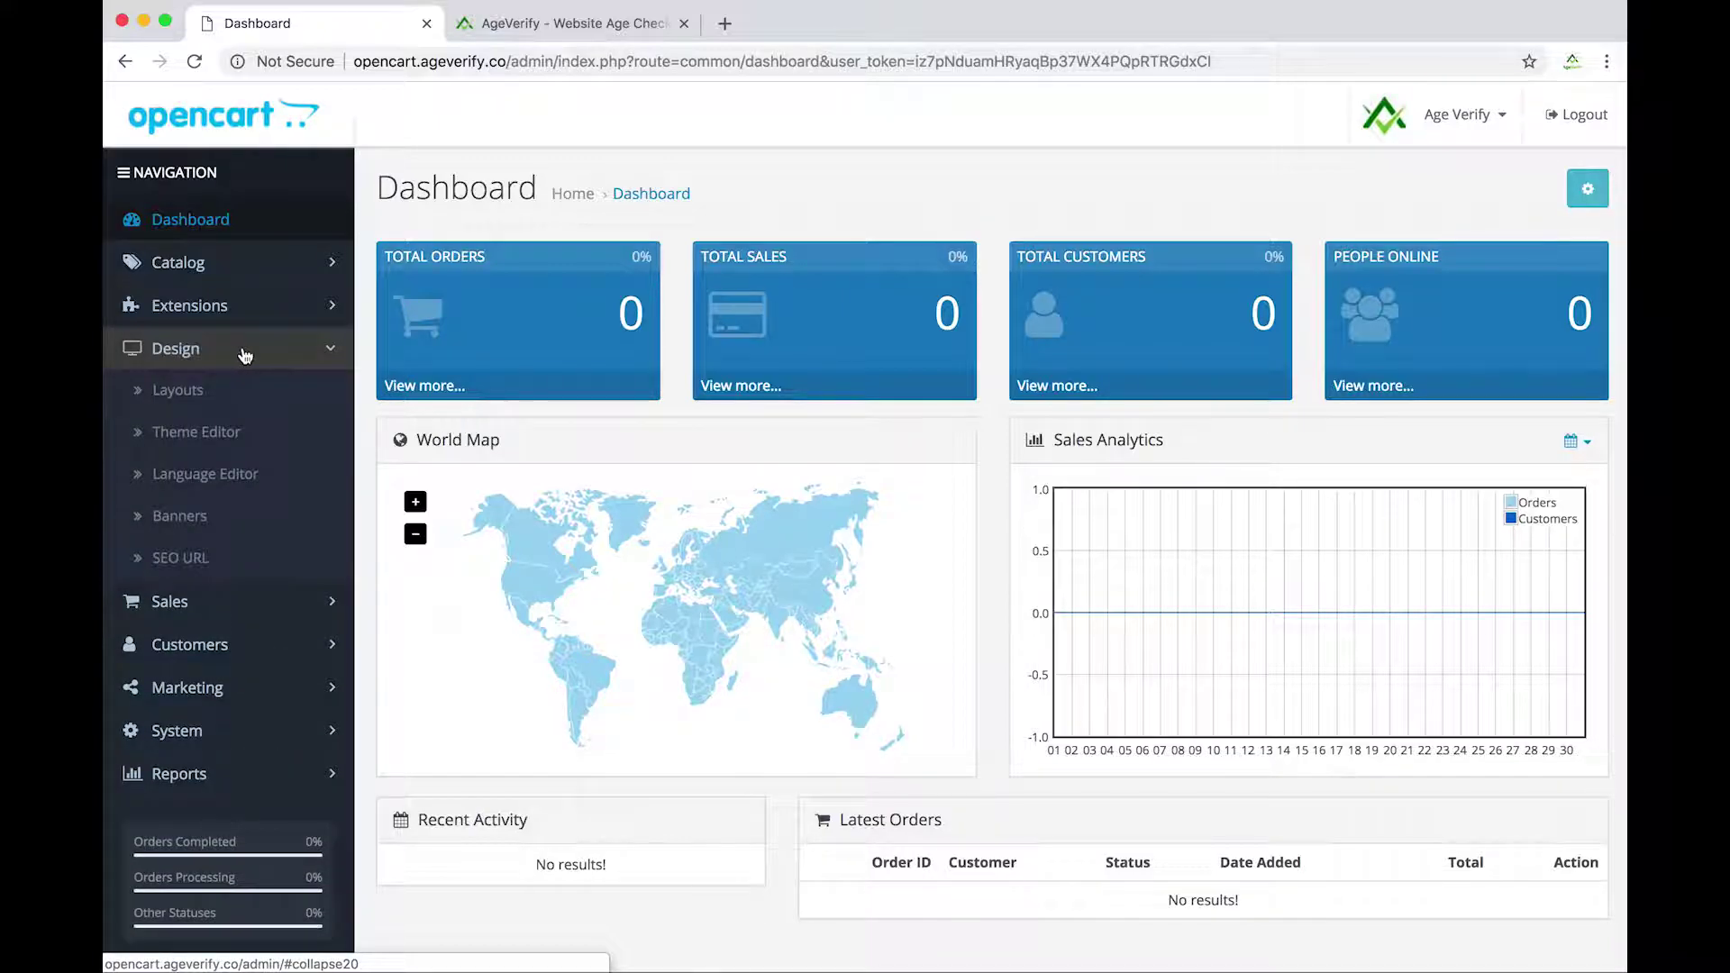
click(226, 437)
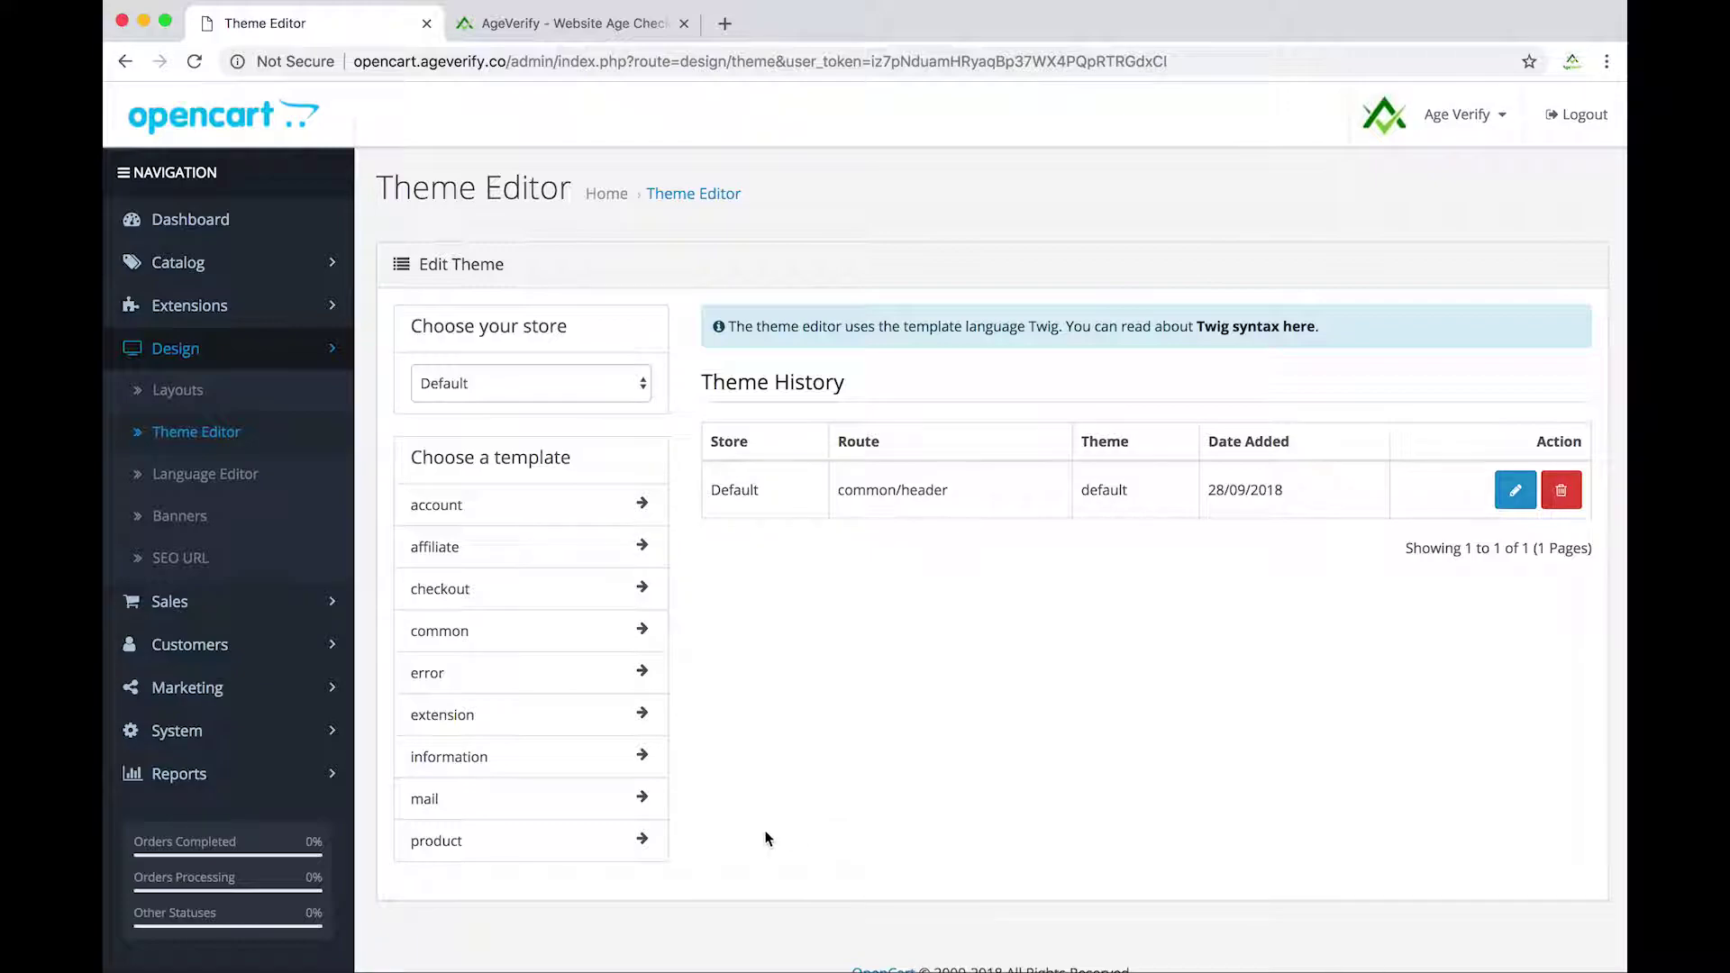
Step: Keep Default as the chosen store in the Theme Editor
click(642, 389)
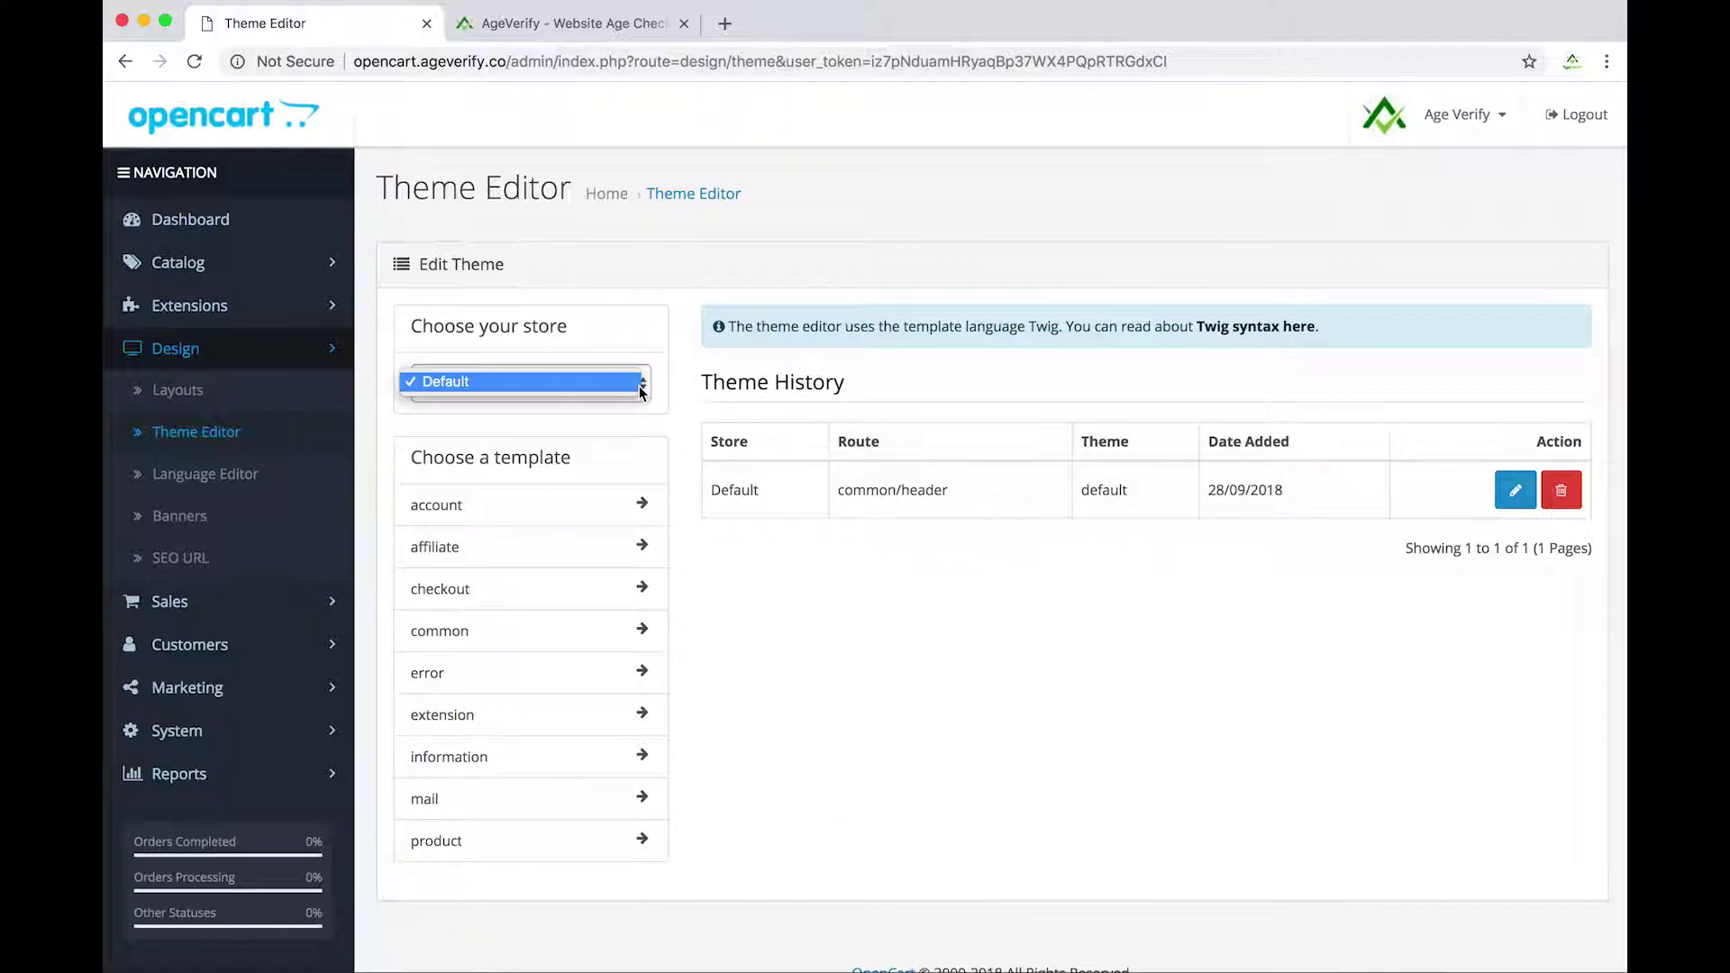
click(642, 389)
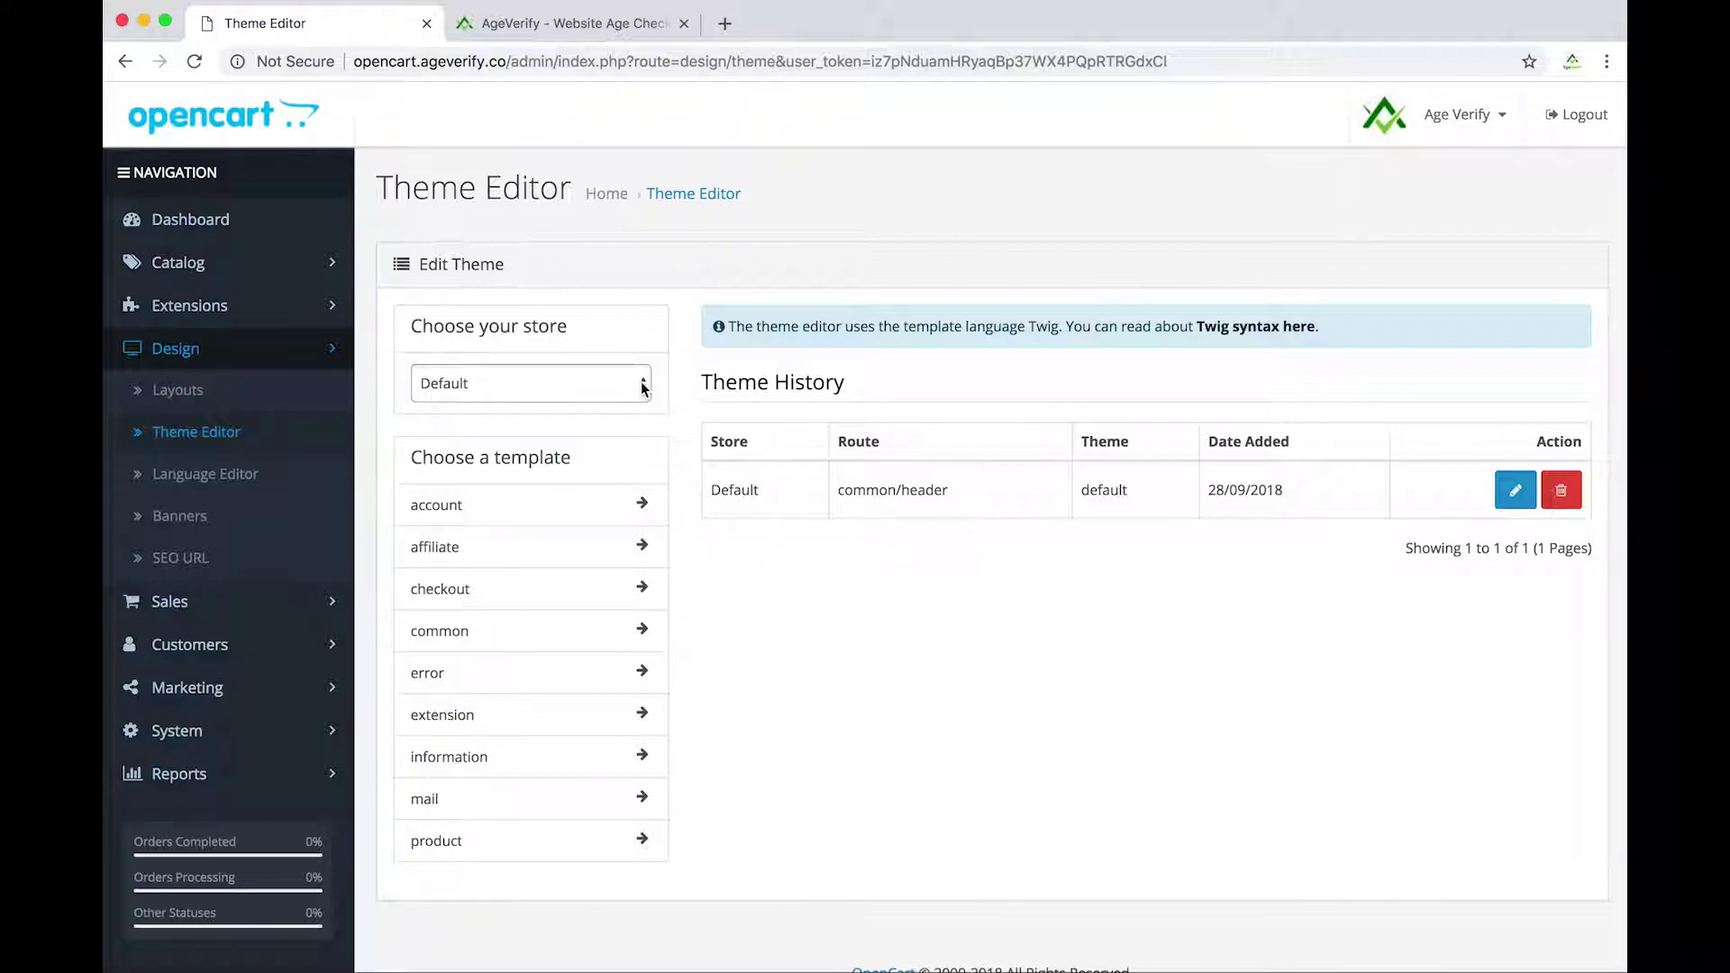
click(644, 384)
click(691, 378)
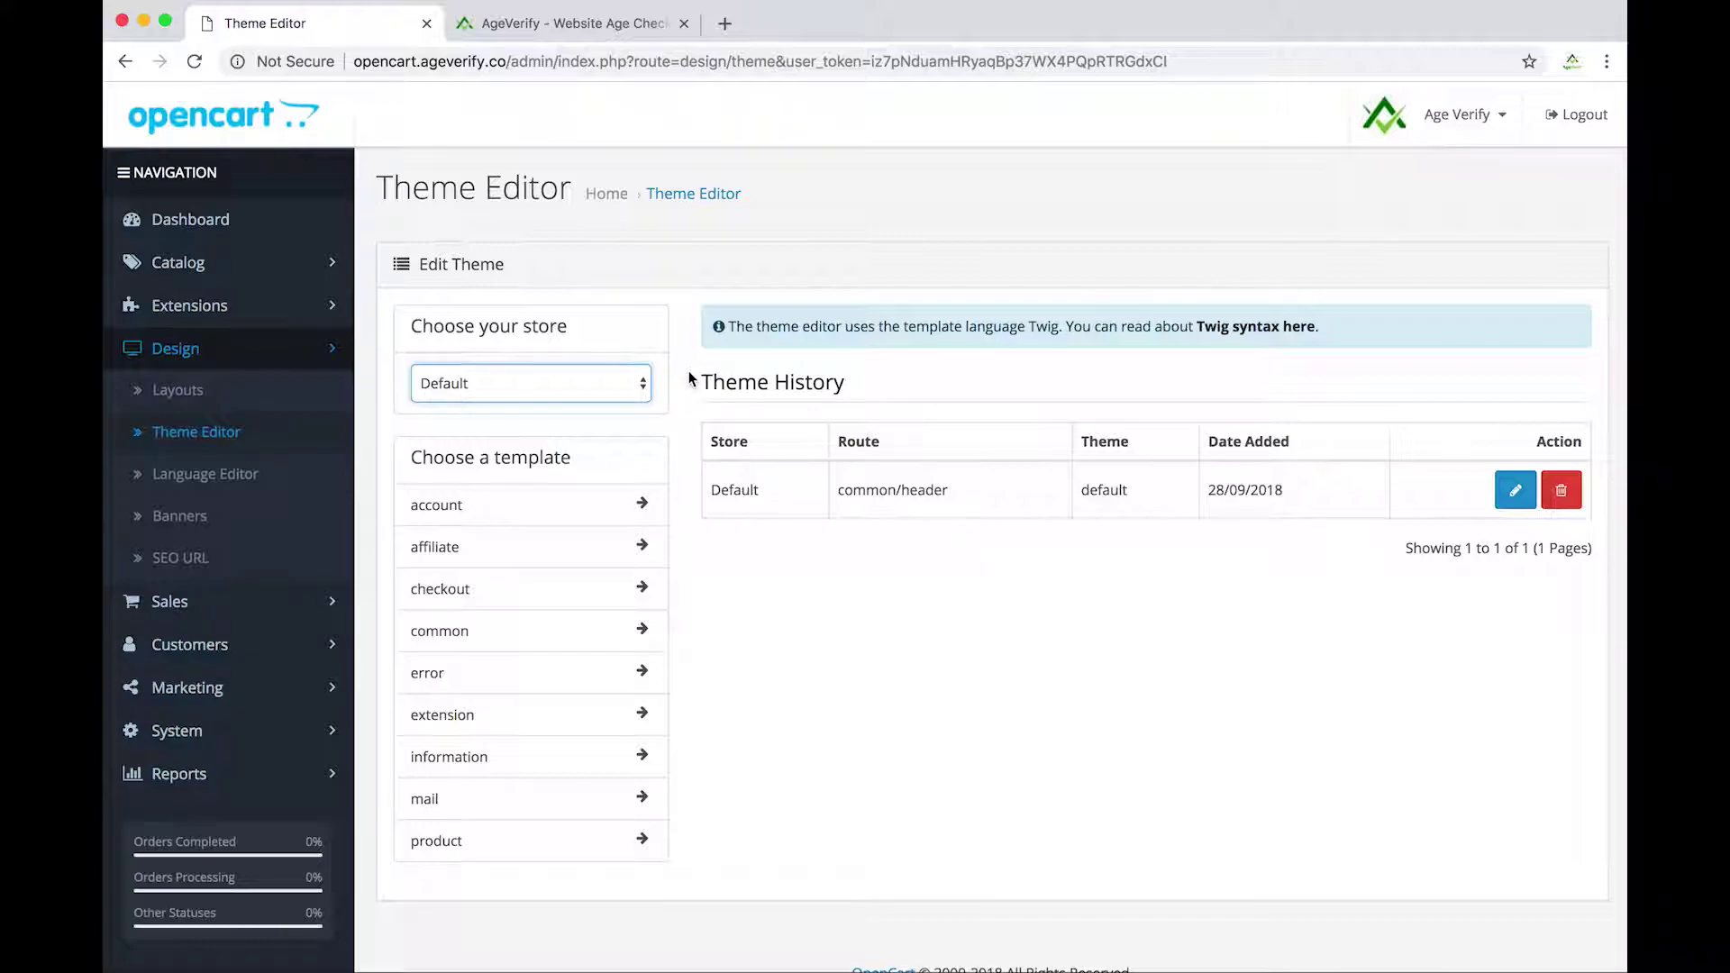
click(640, 382)
click(641, 384)
Step: Open header.twig from the common template folder in the code editor
click(440, 640)
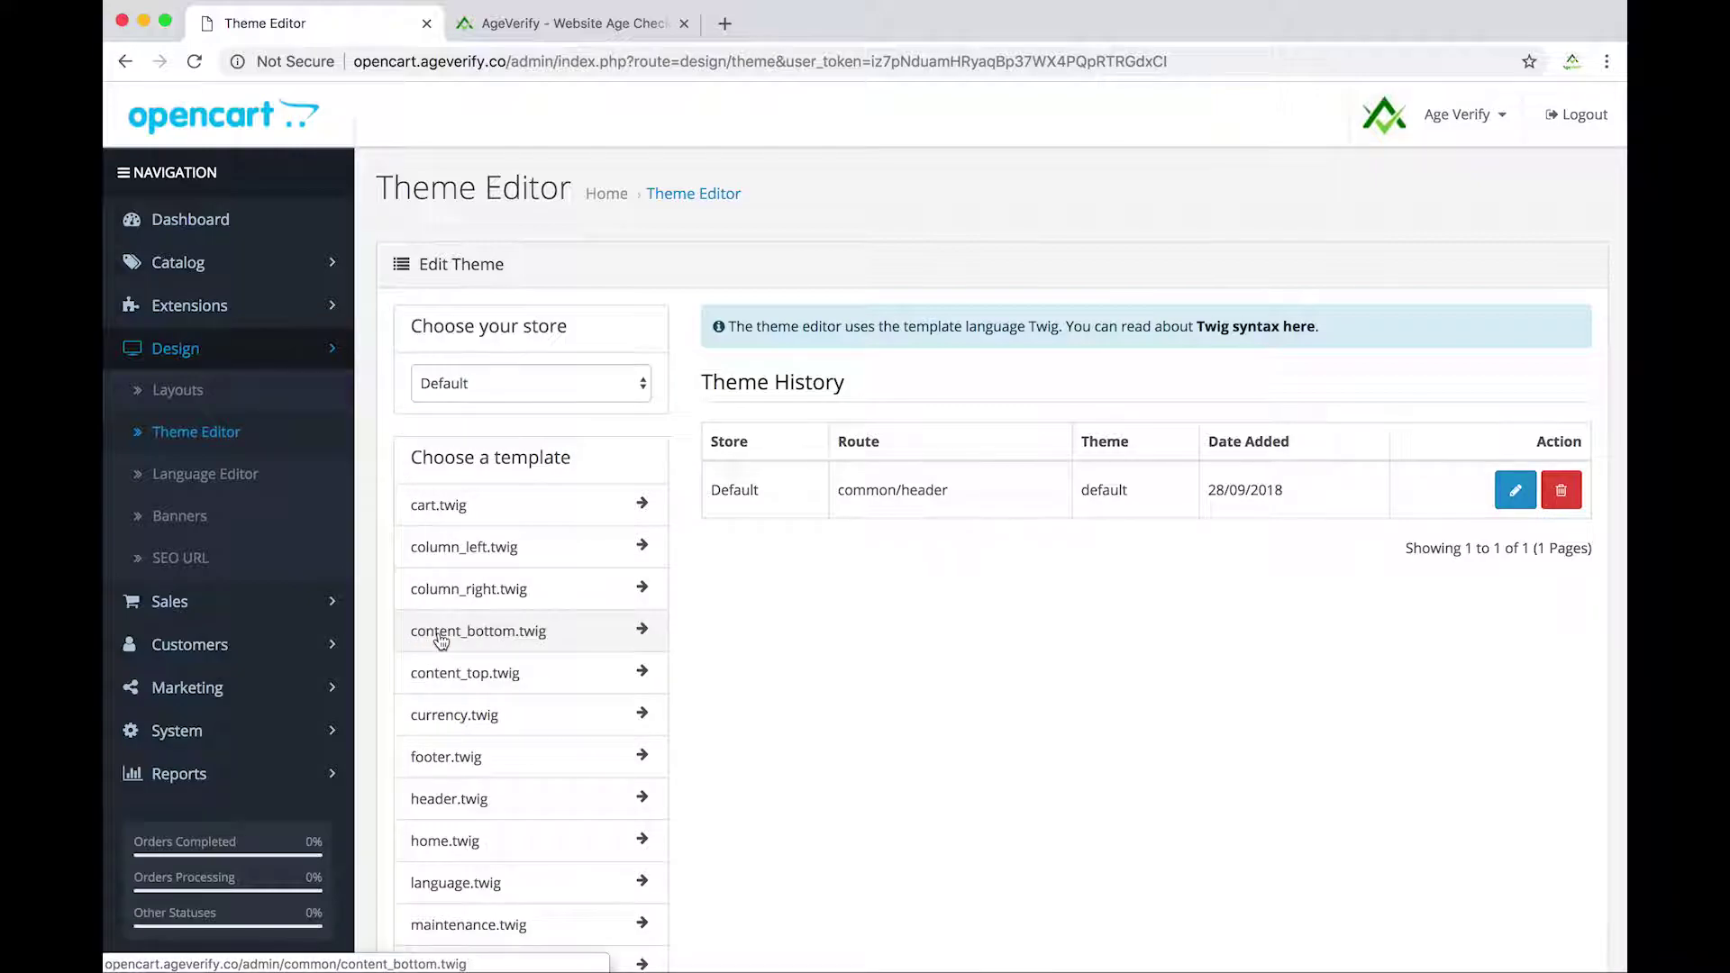
scroll(700, 658, down, 2)
scroll(702, 662, down, 1)
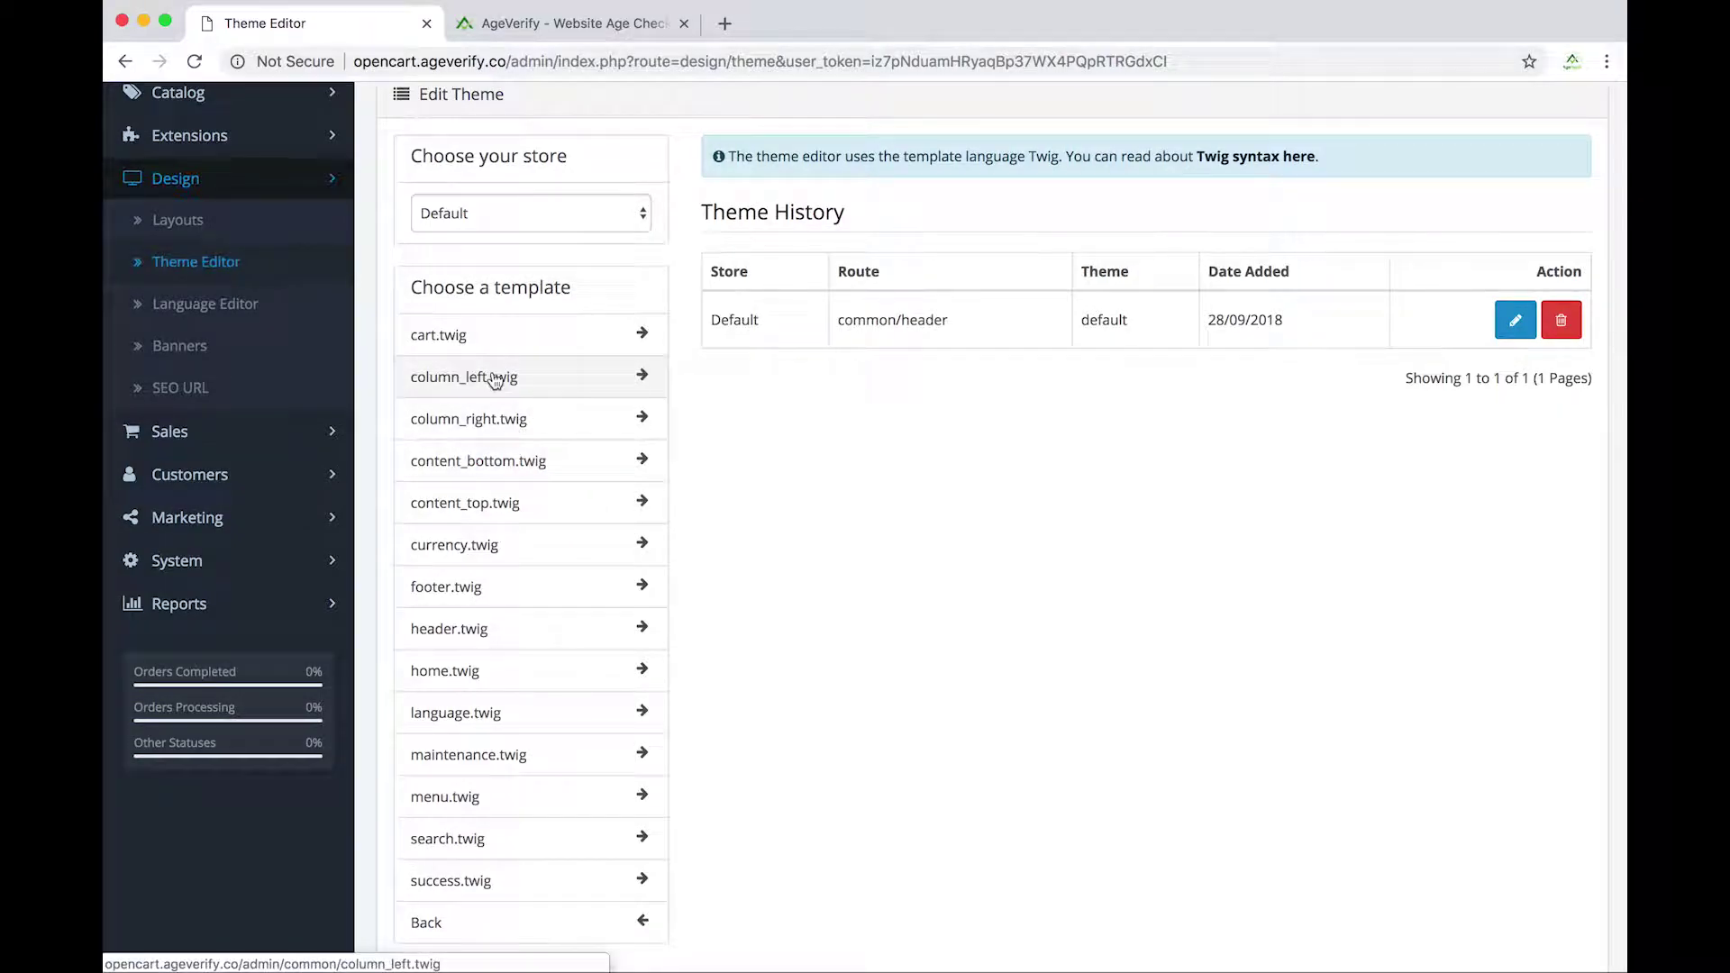
click(533, 639)
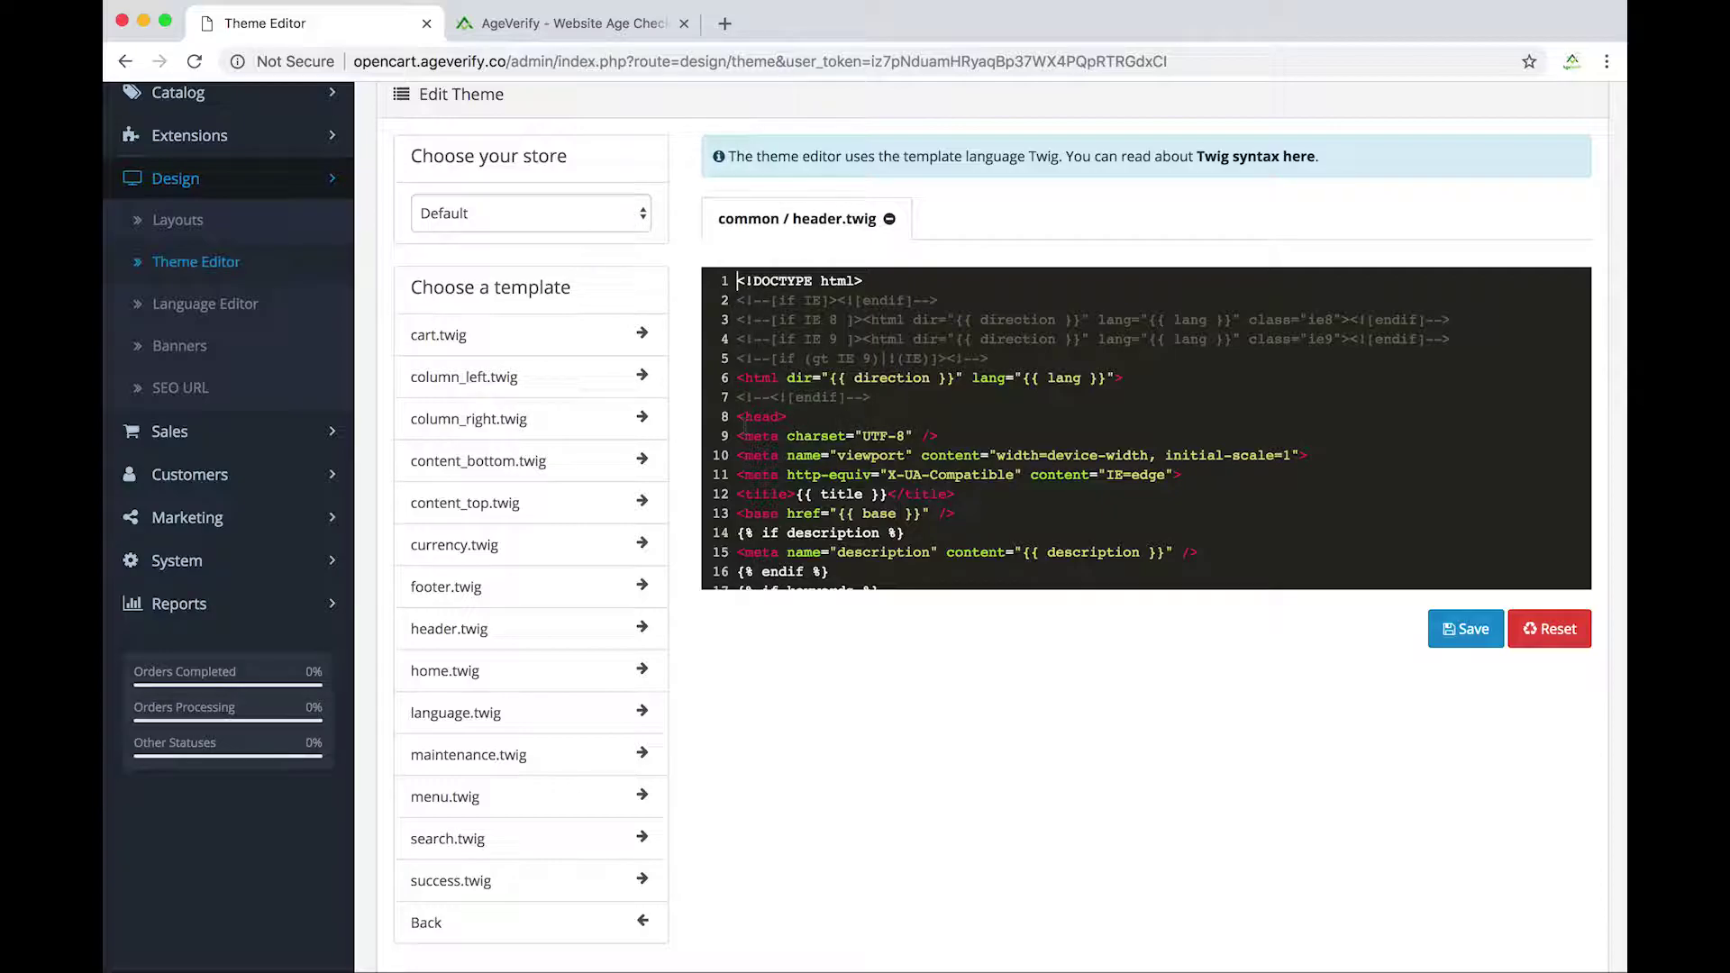
Step: Locate the opening <head> tag on line 8 and the closing </head> on line 39
drag(788, 416, 734, 416)
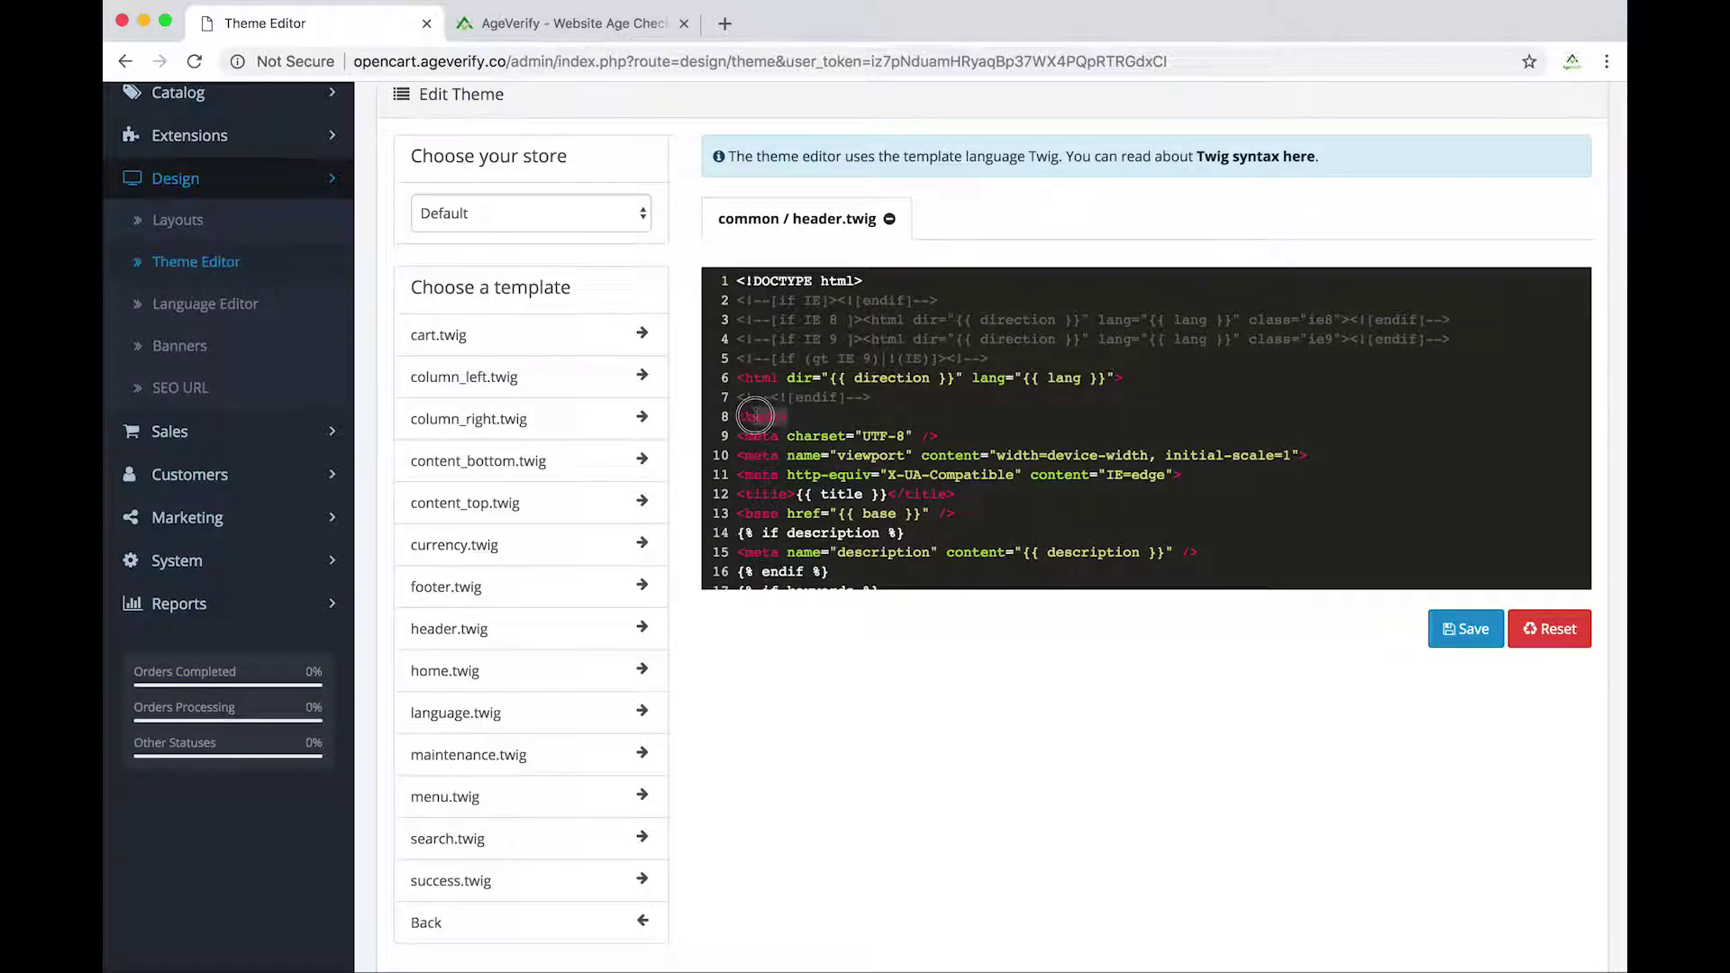
click(847, 417)
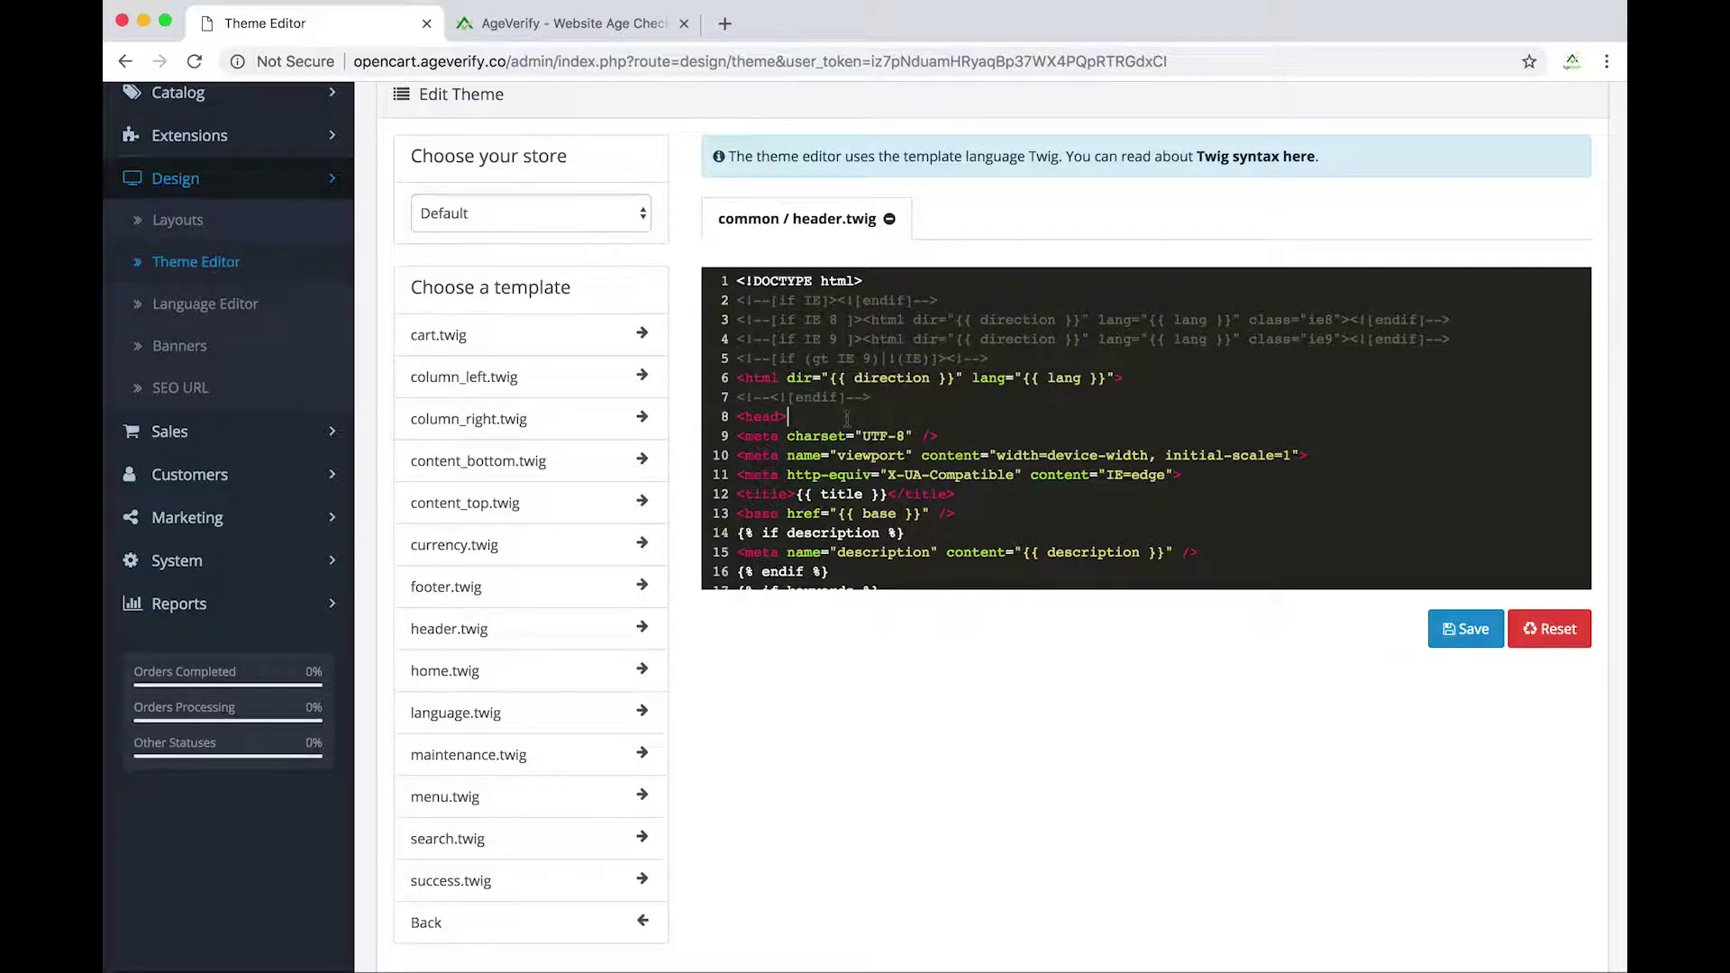
scroll(847, 417, down, 5)
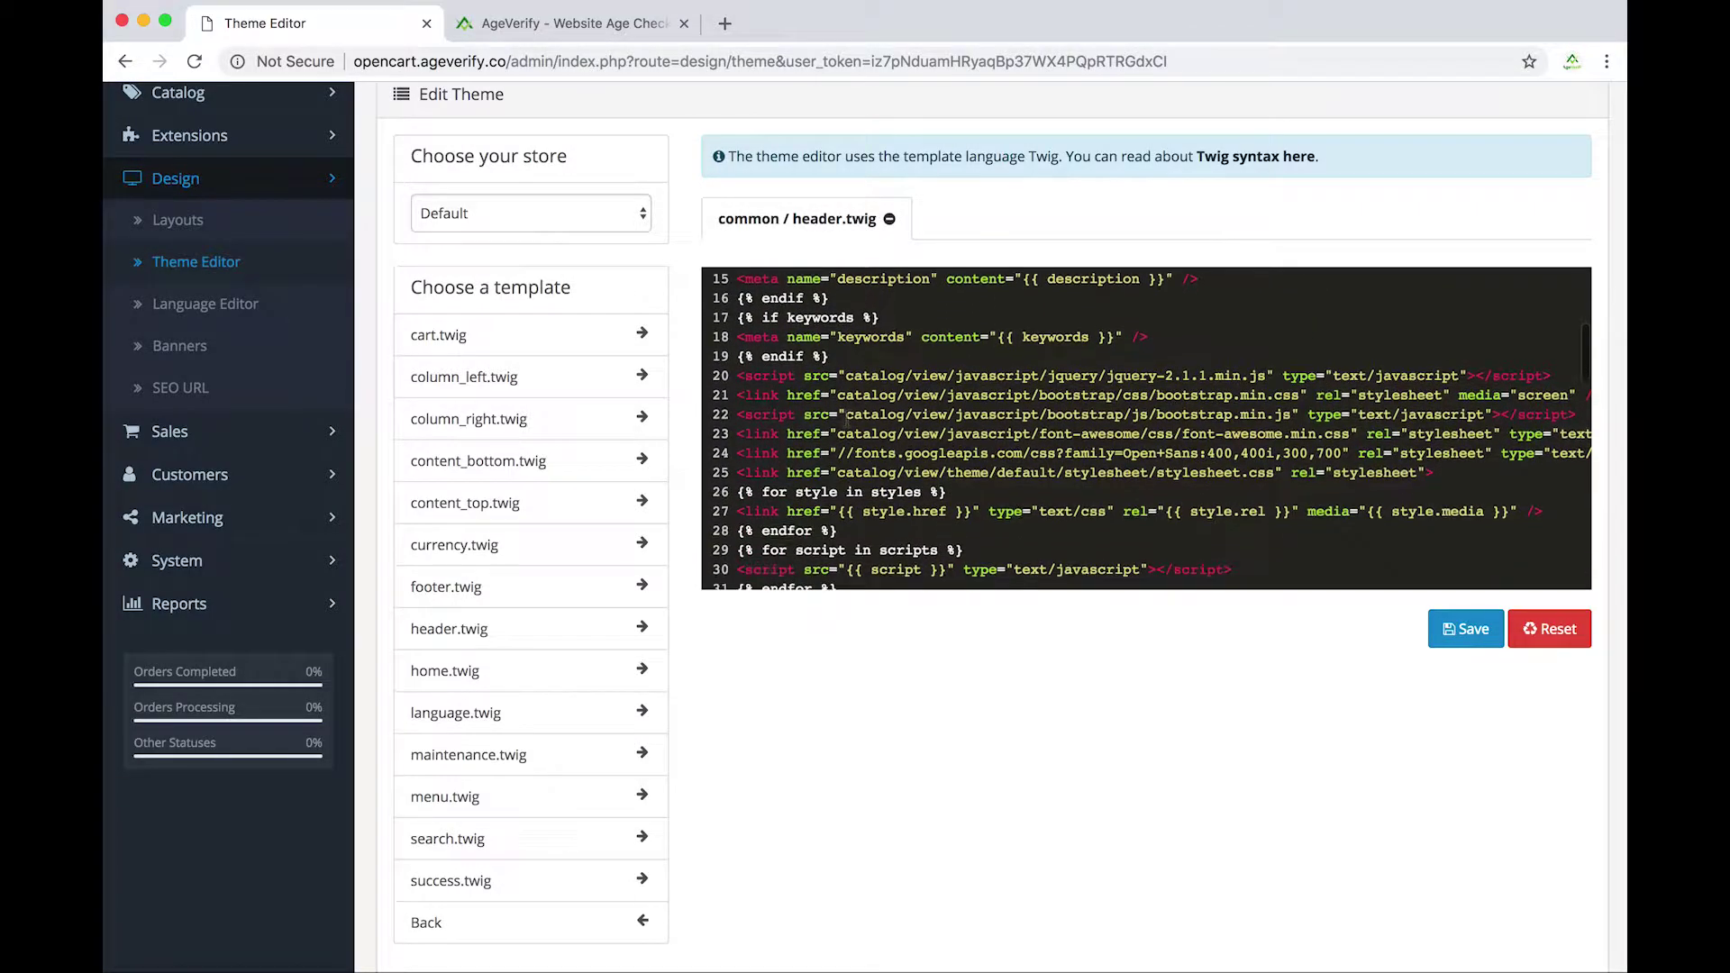
scroll(847, 414, down, 3)
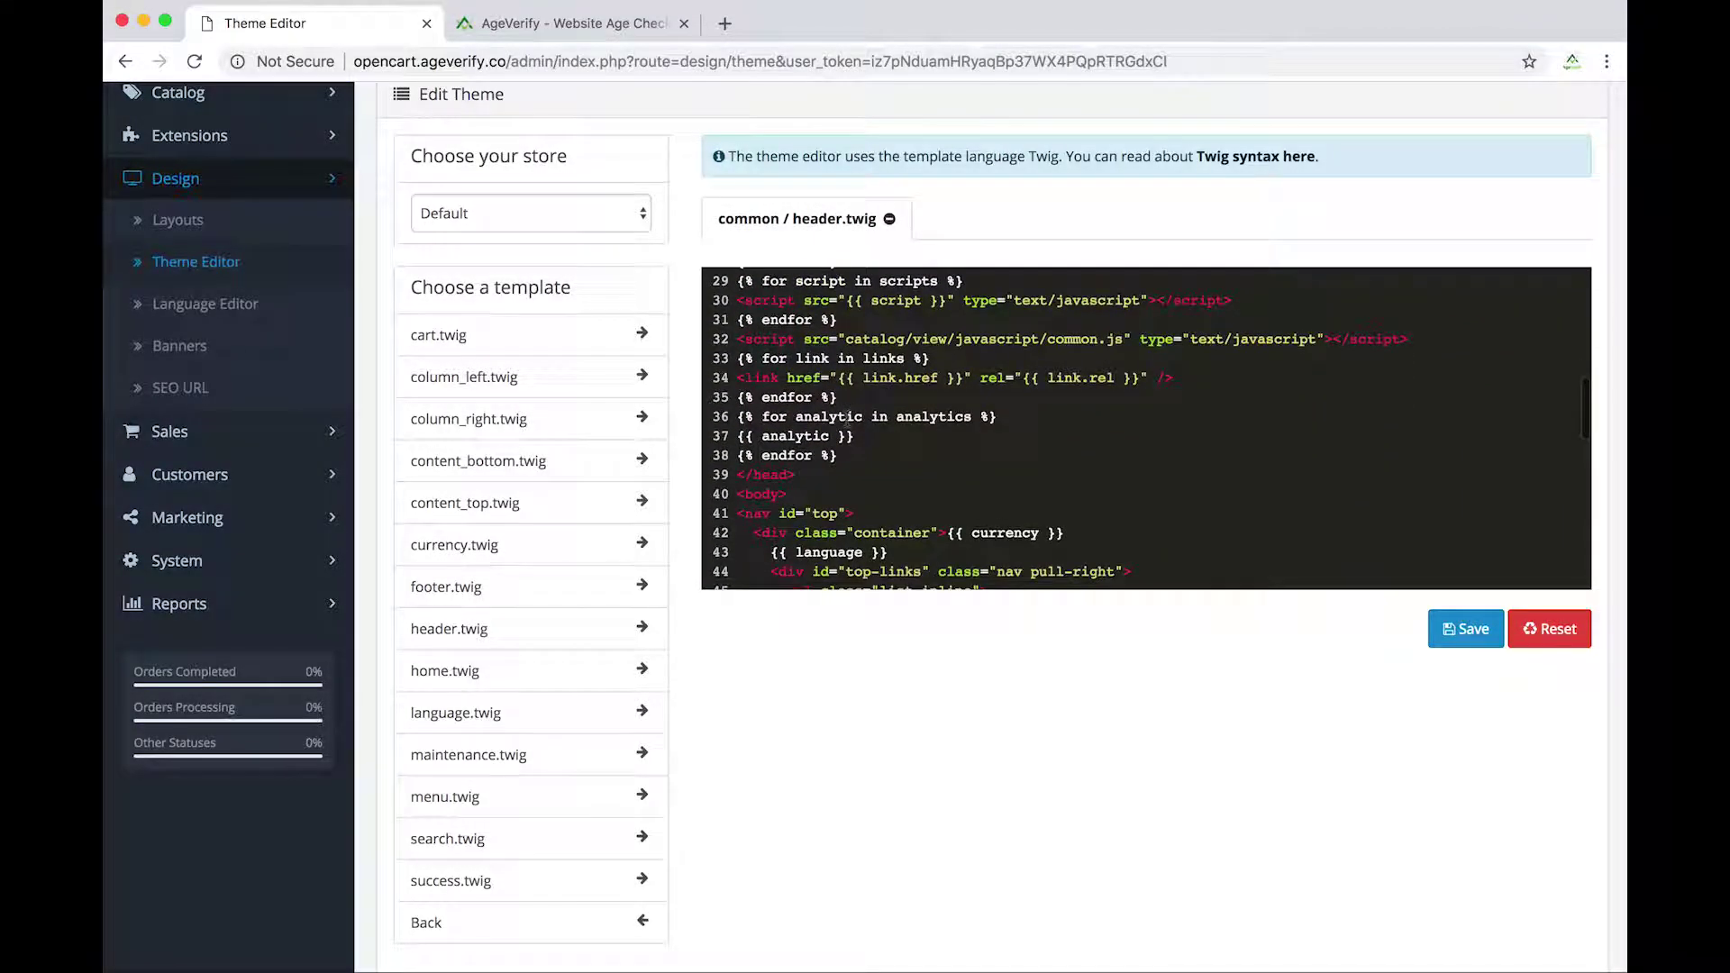
drag(799, 475, 737, 475)
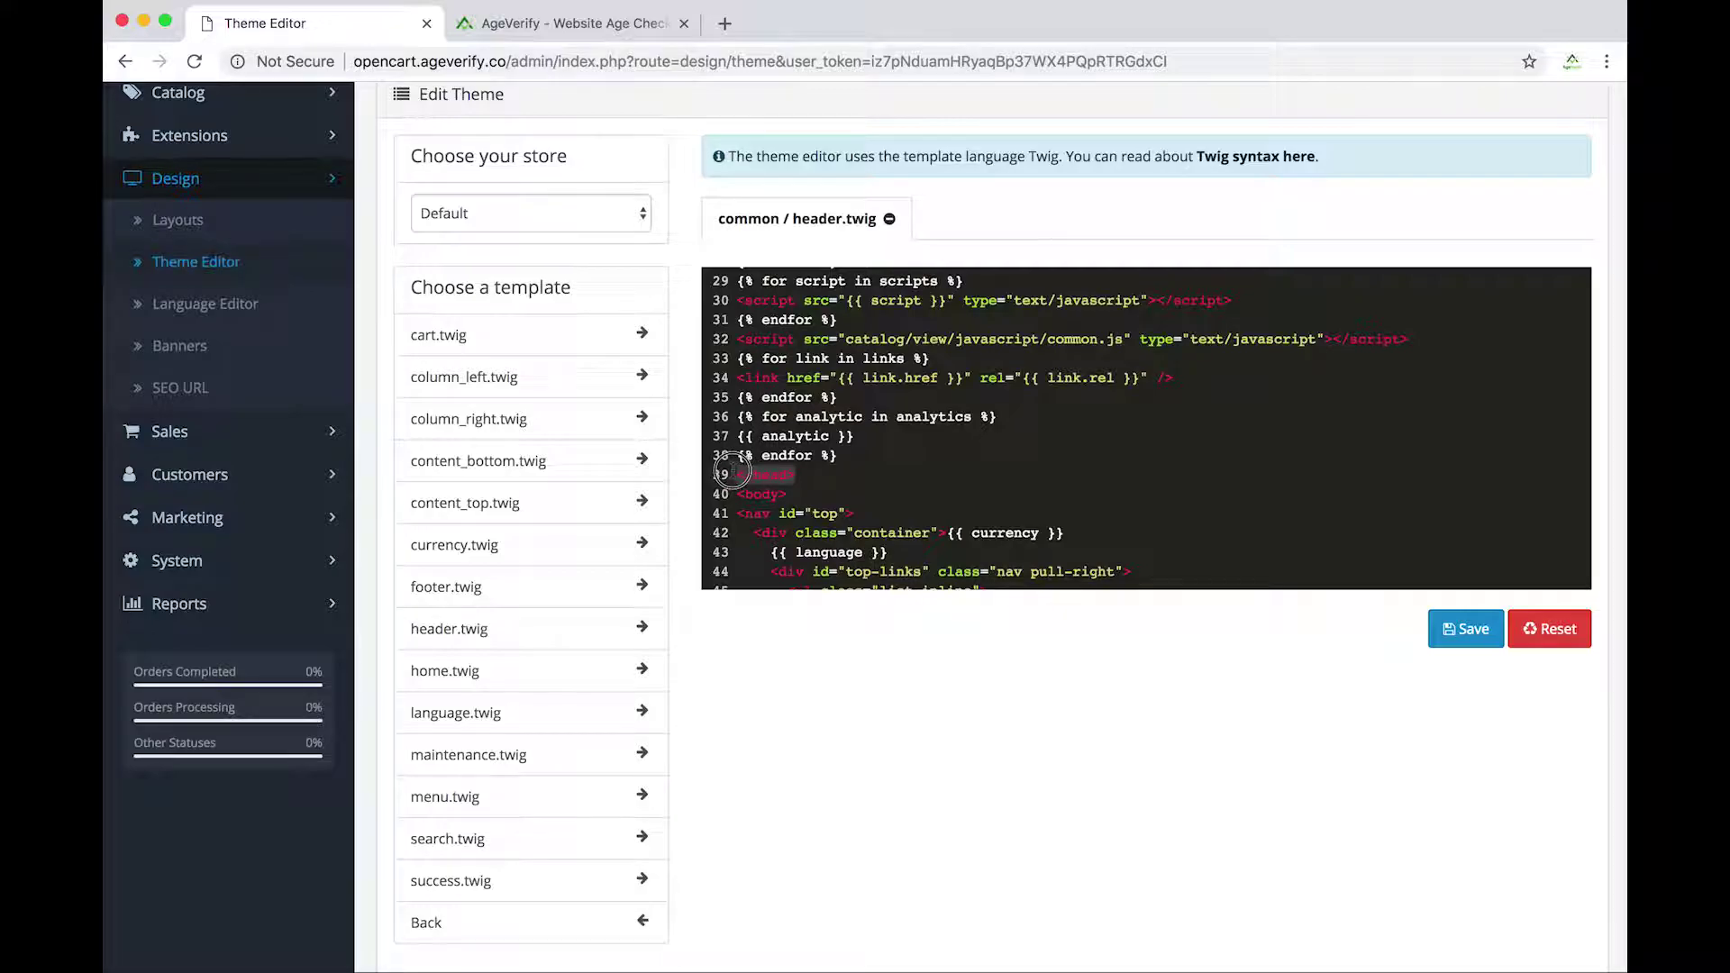
click(753, 475)
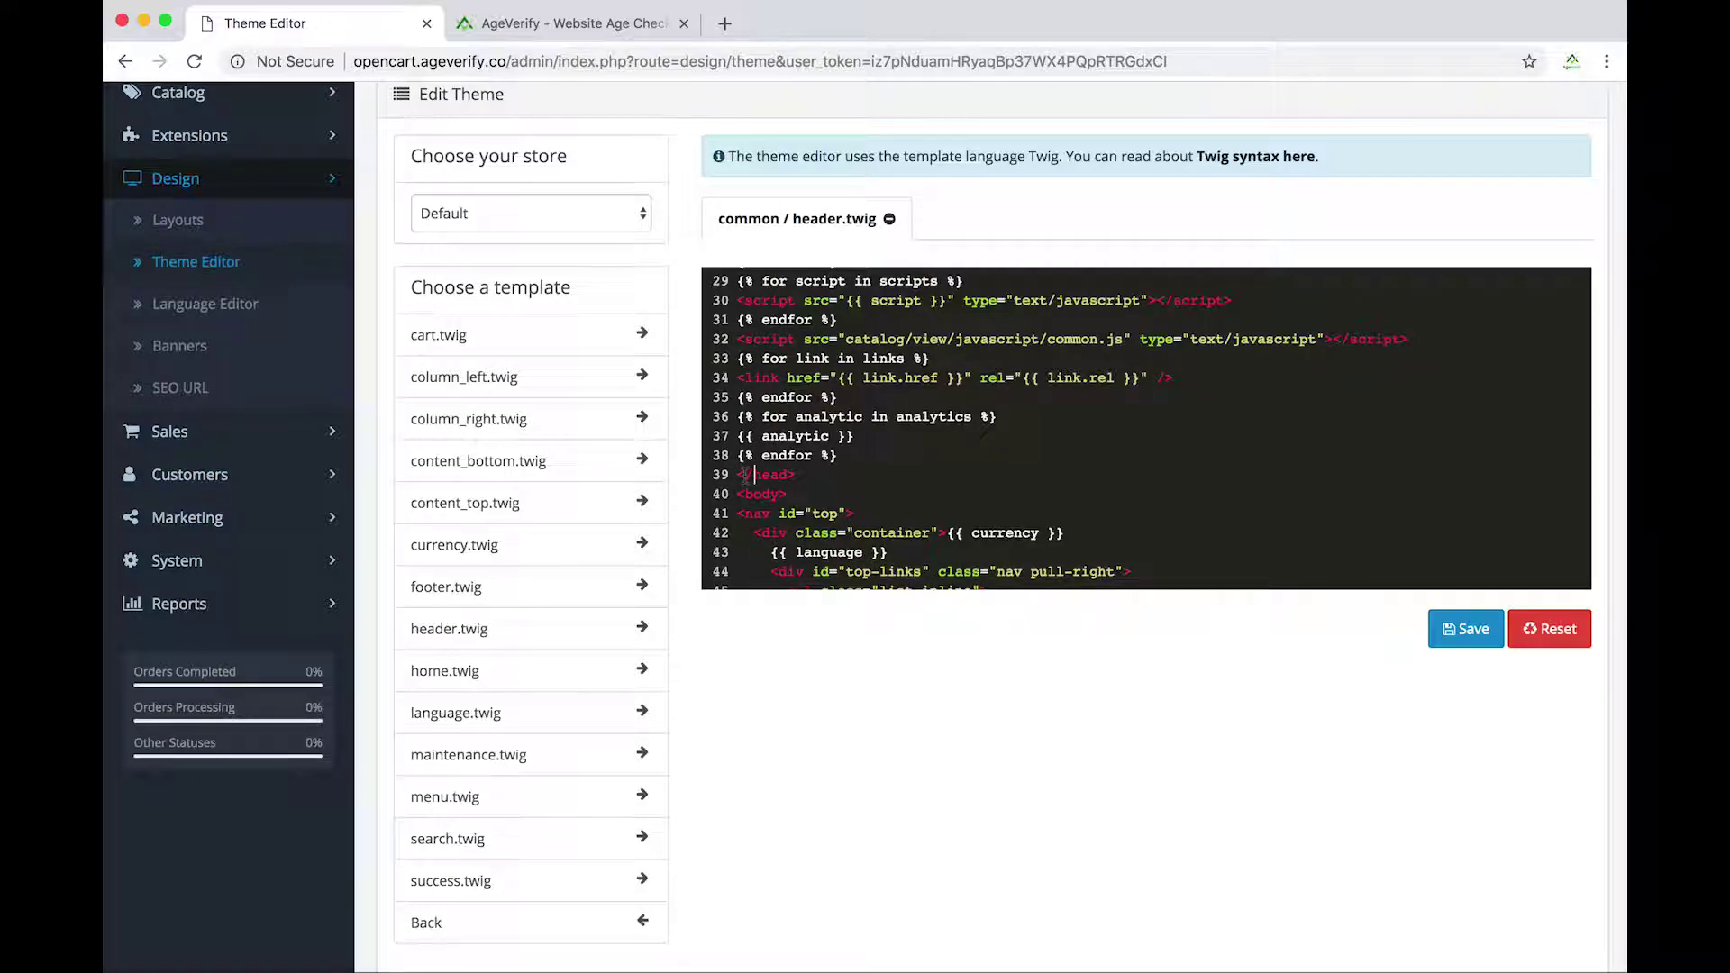
click(809, 476)
Step: Insert an empty line right after the <head> tag
scroll(809, 475, up, 8)
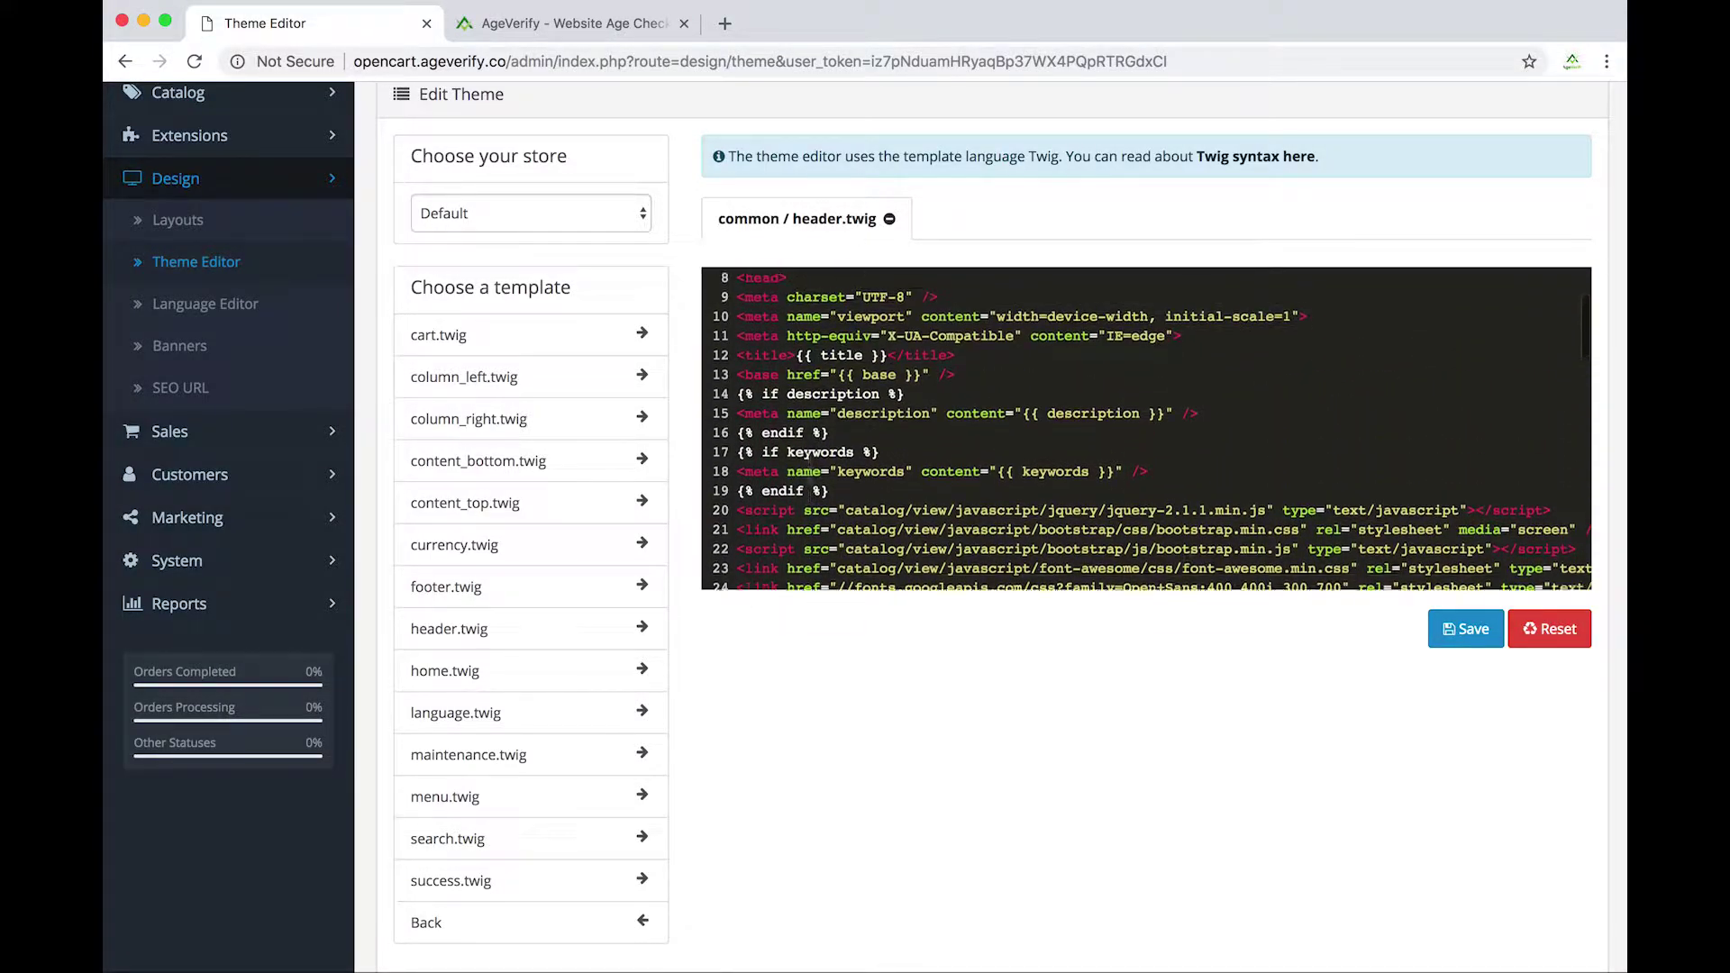
scroll(856, 338, up, 3)
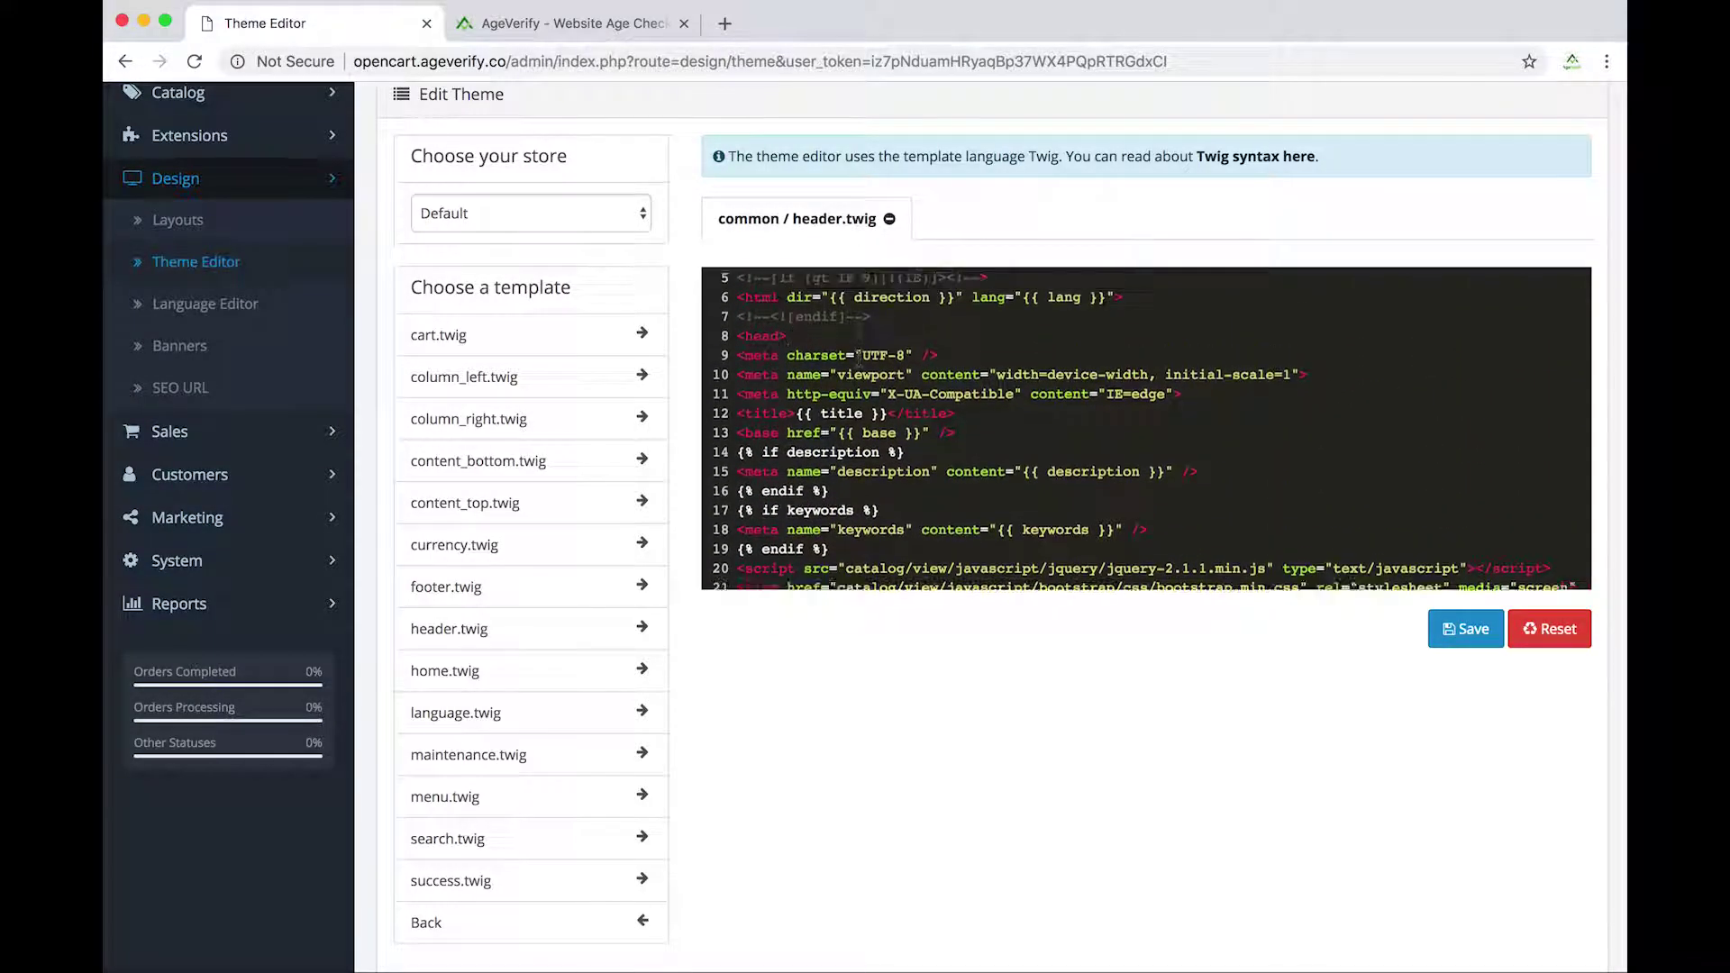
click(812, 417)
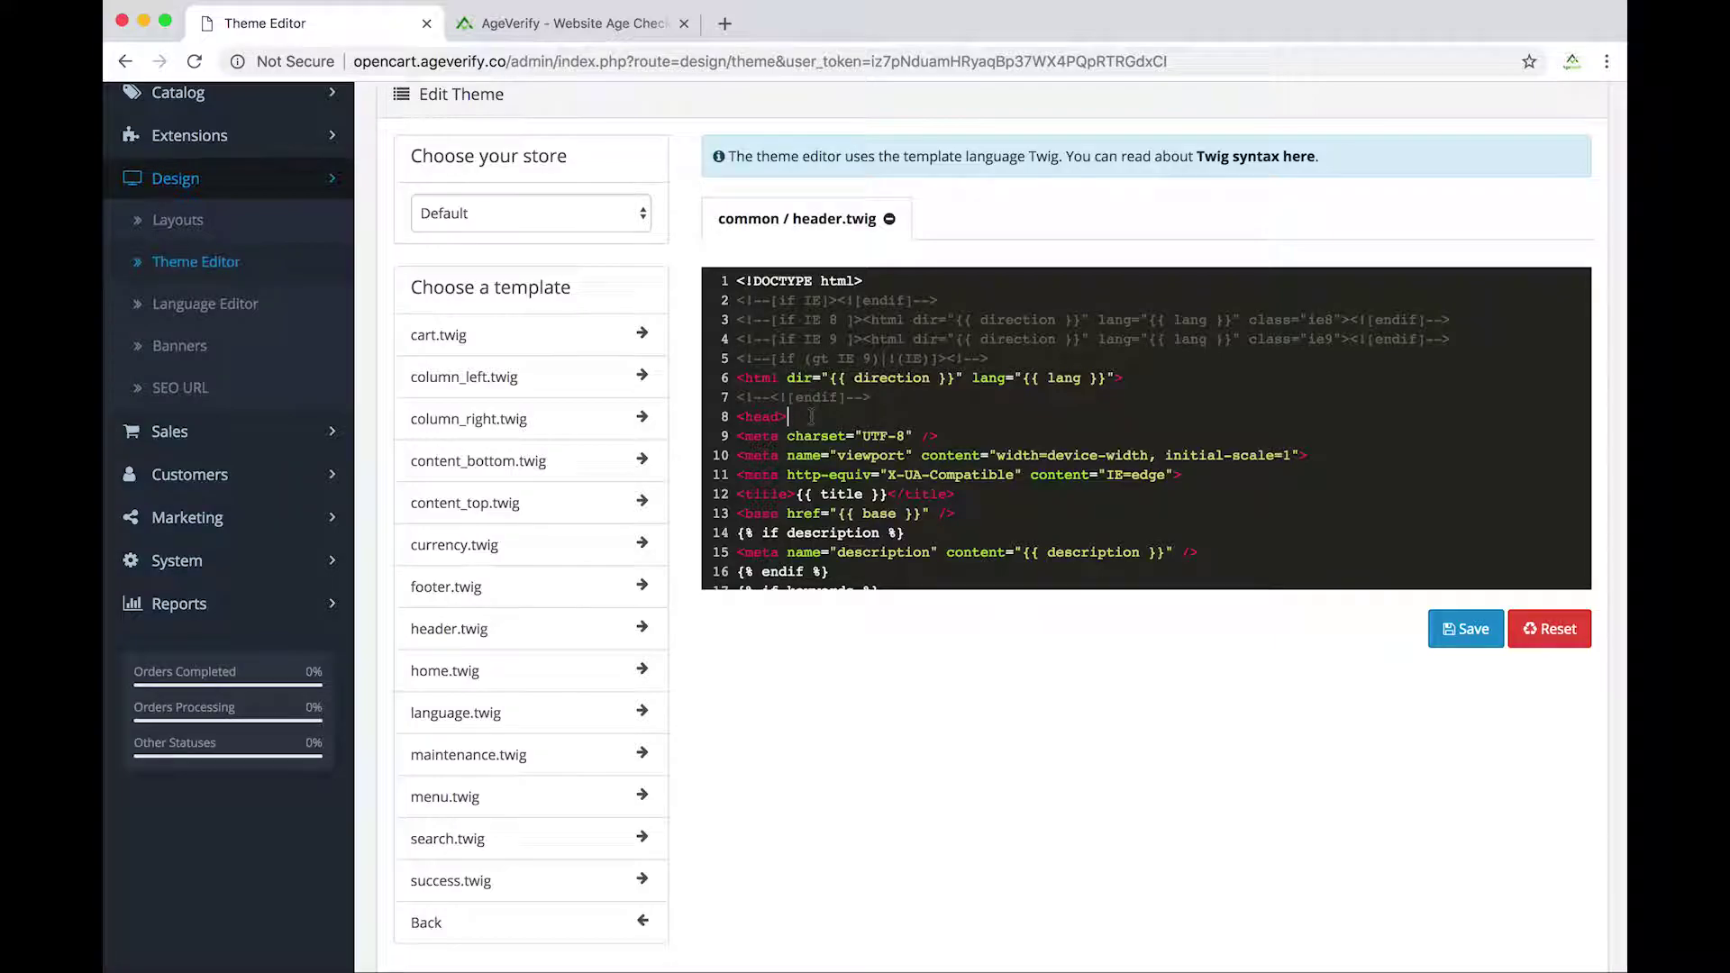
key(Return)
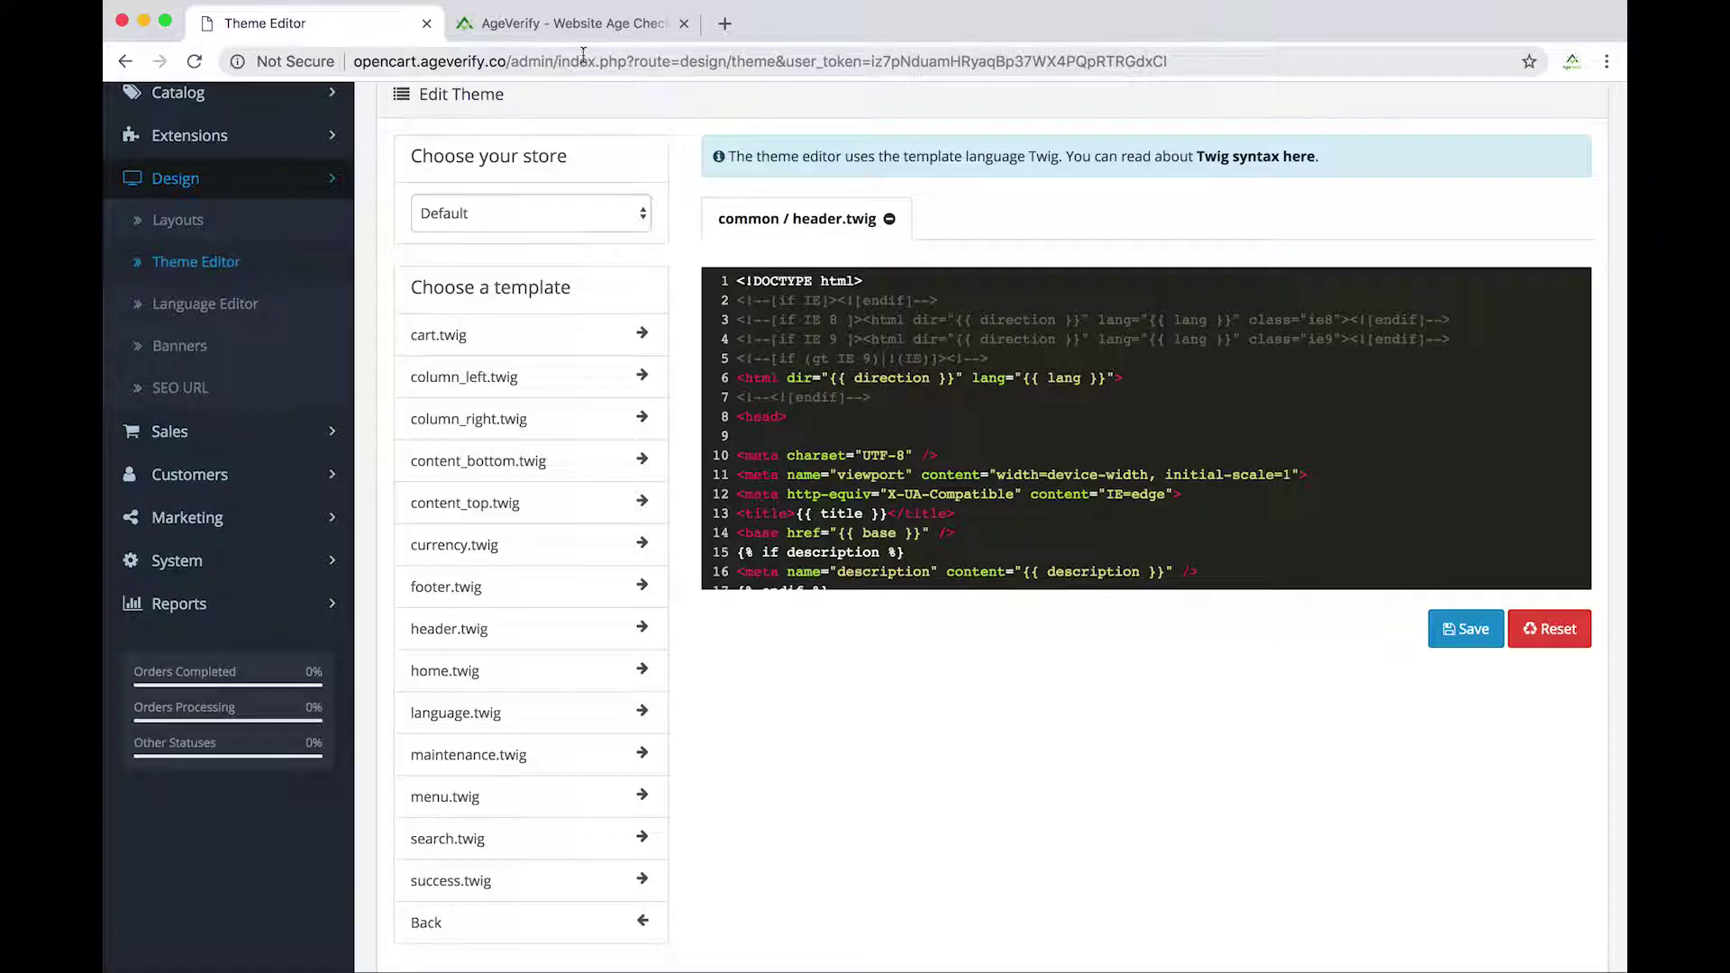
Step: On the AgeVerify site, open the Translucent template's details page from get-started
click(559, 28)
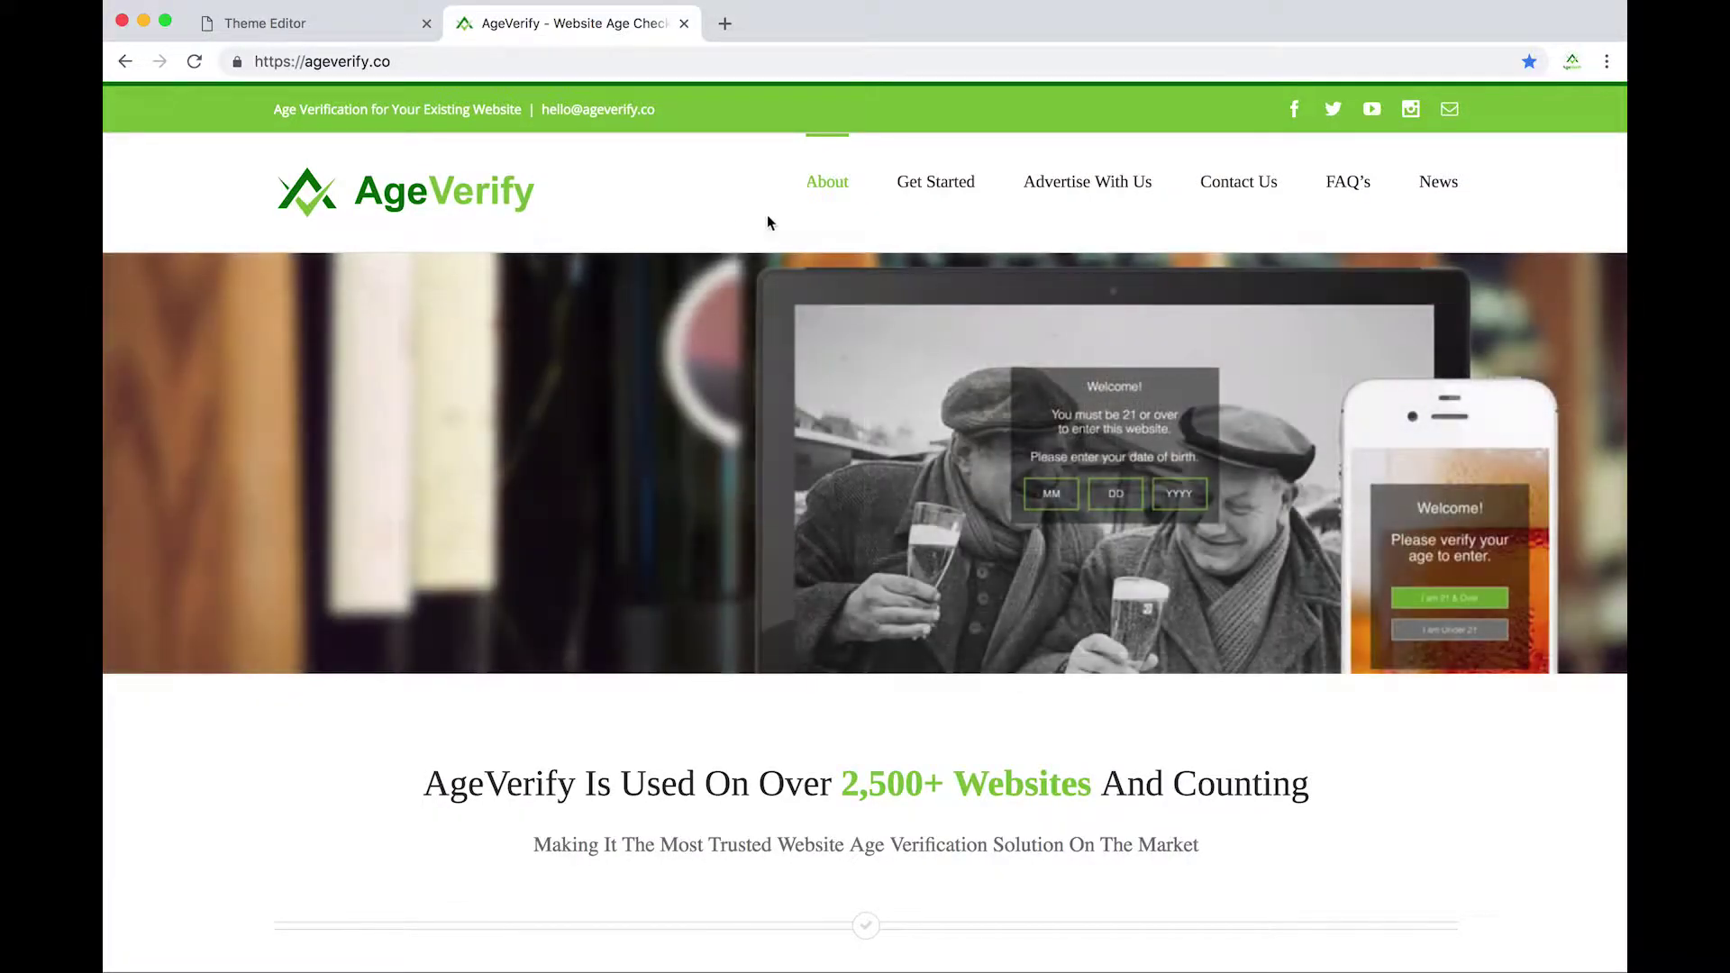
click(937, 197)
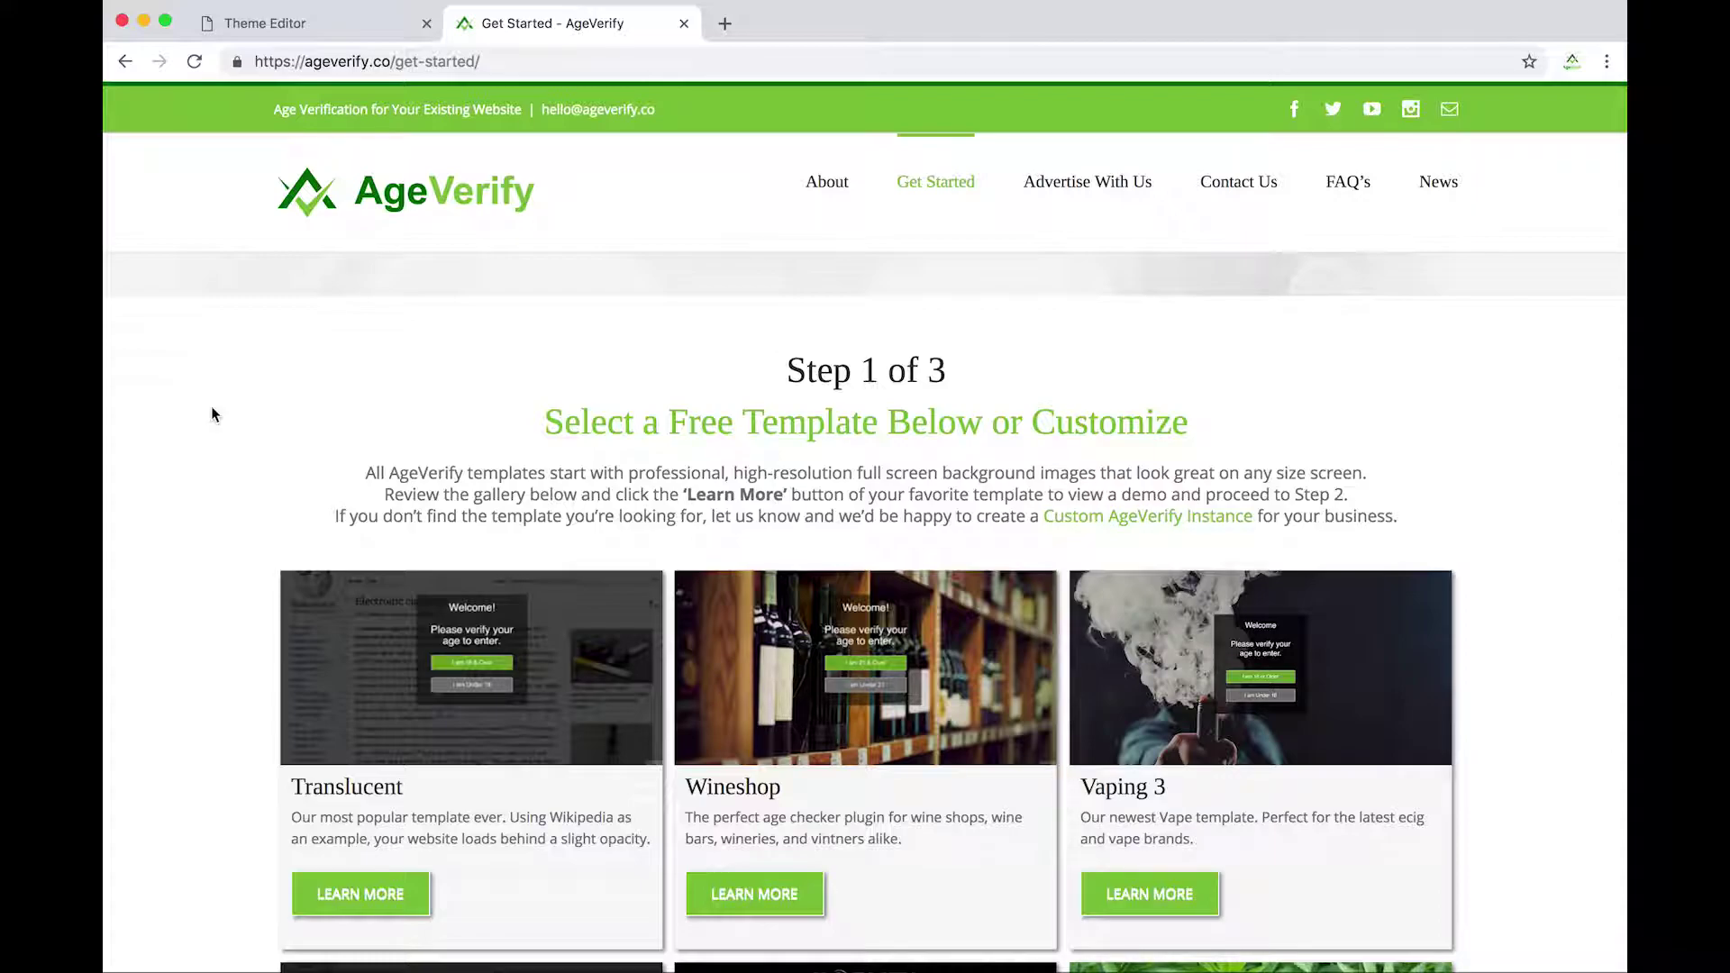
scroll(211, 408, down, 3)
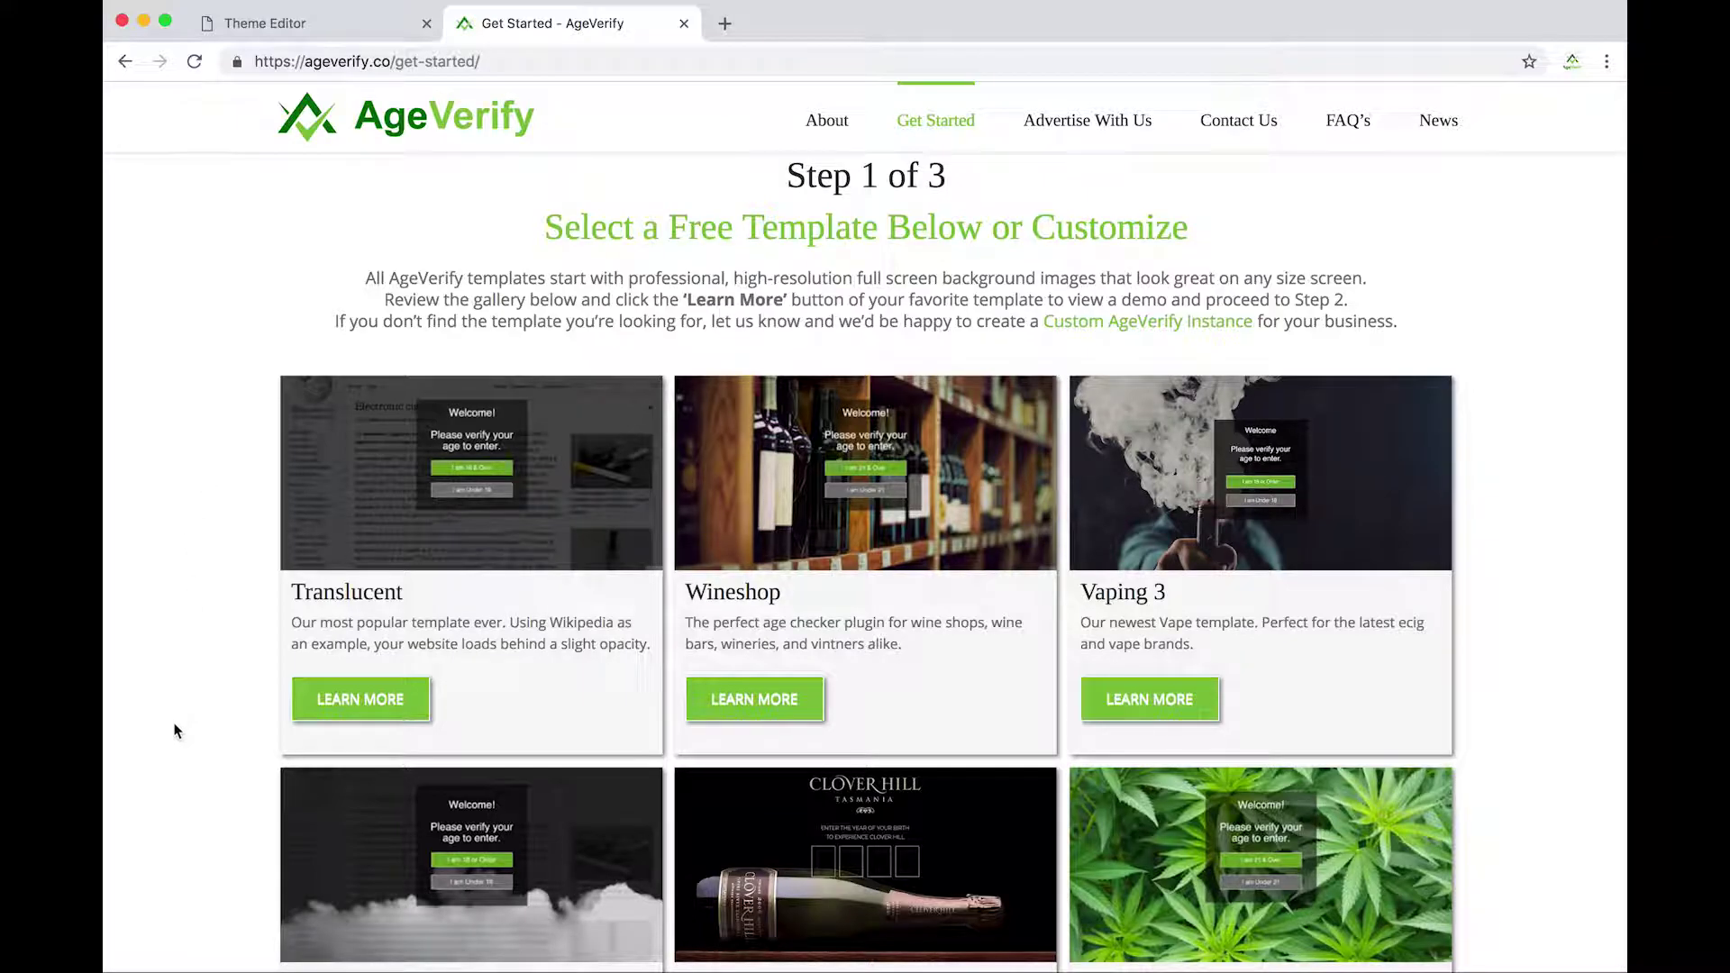
click(322, 721)
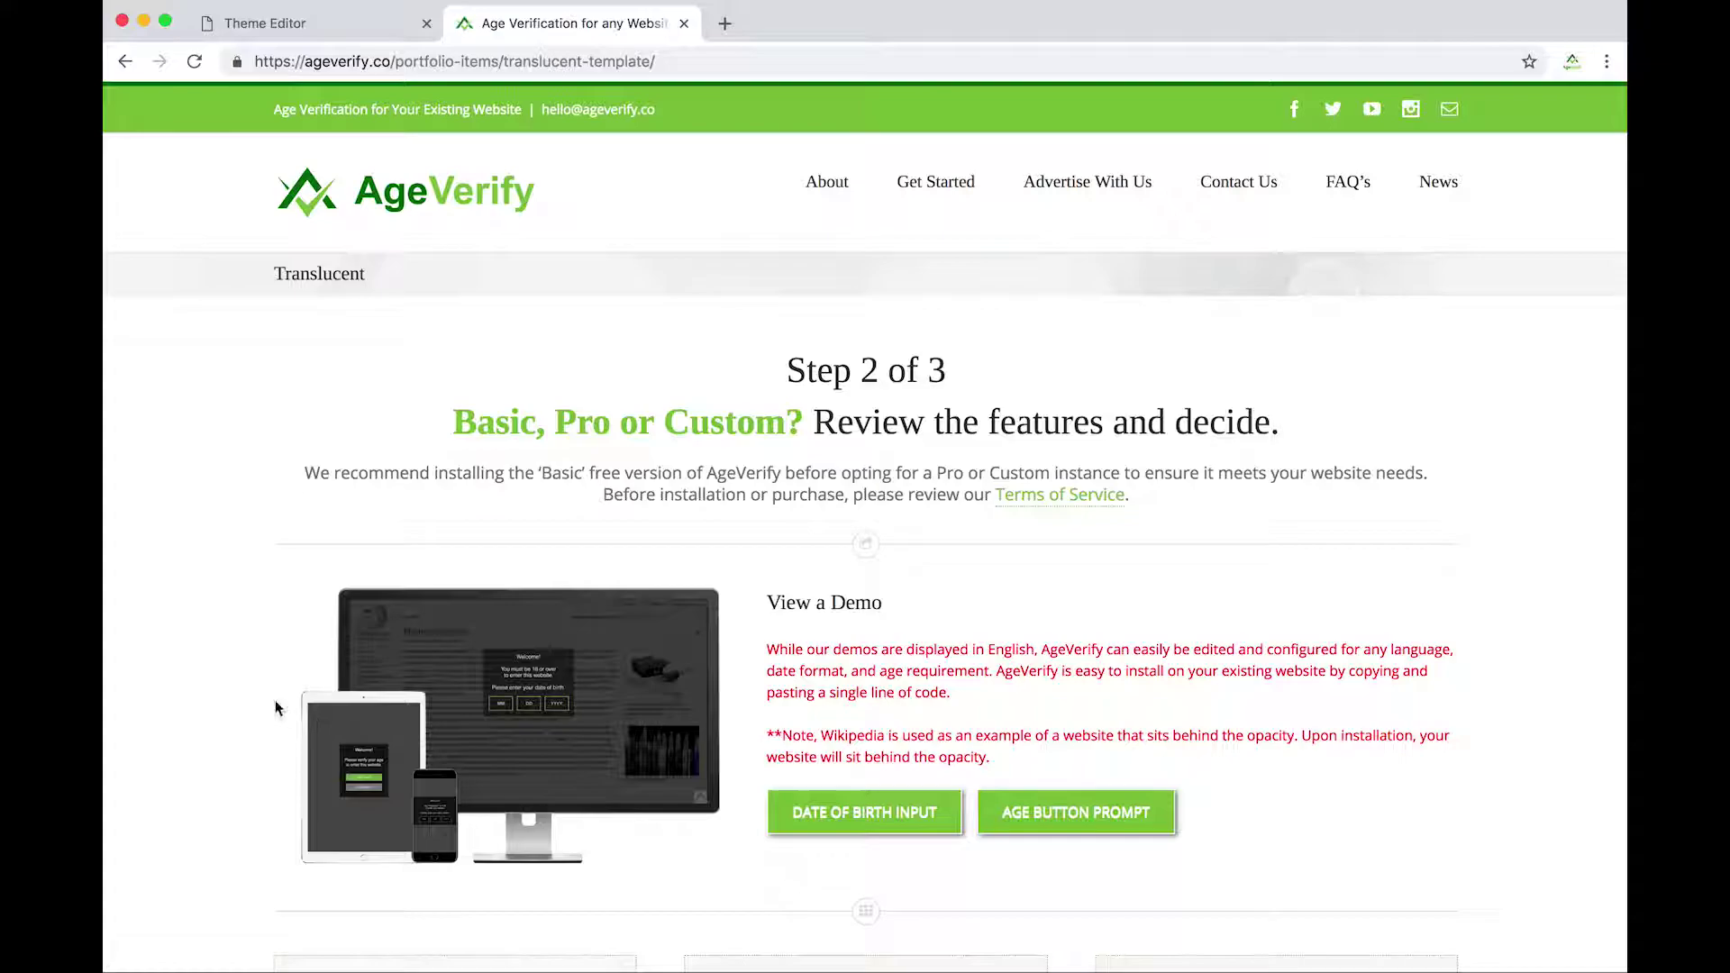
Step: Scroll to the Basic (Free), Pro ($59/year) and Custom ($289) plan cards
scroll(197, 660, down, 4)
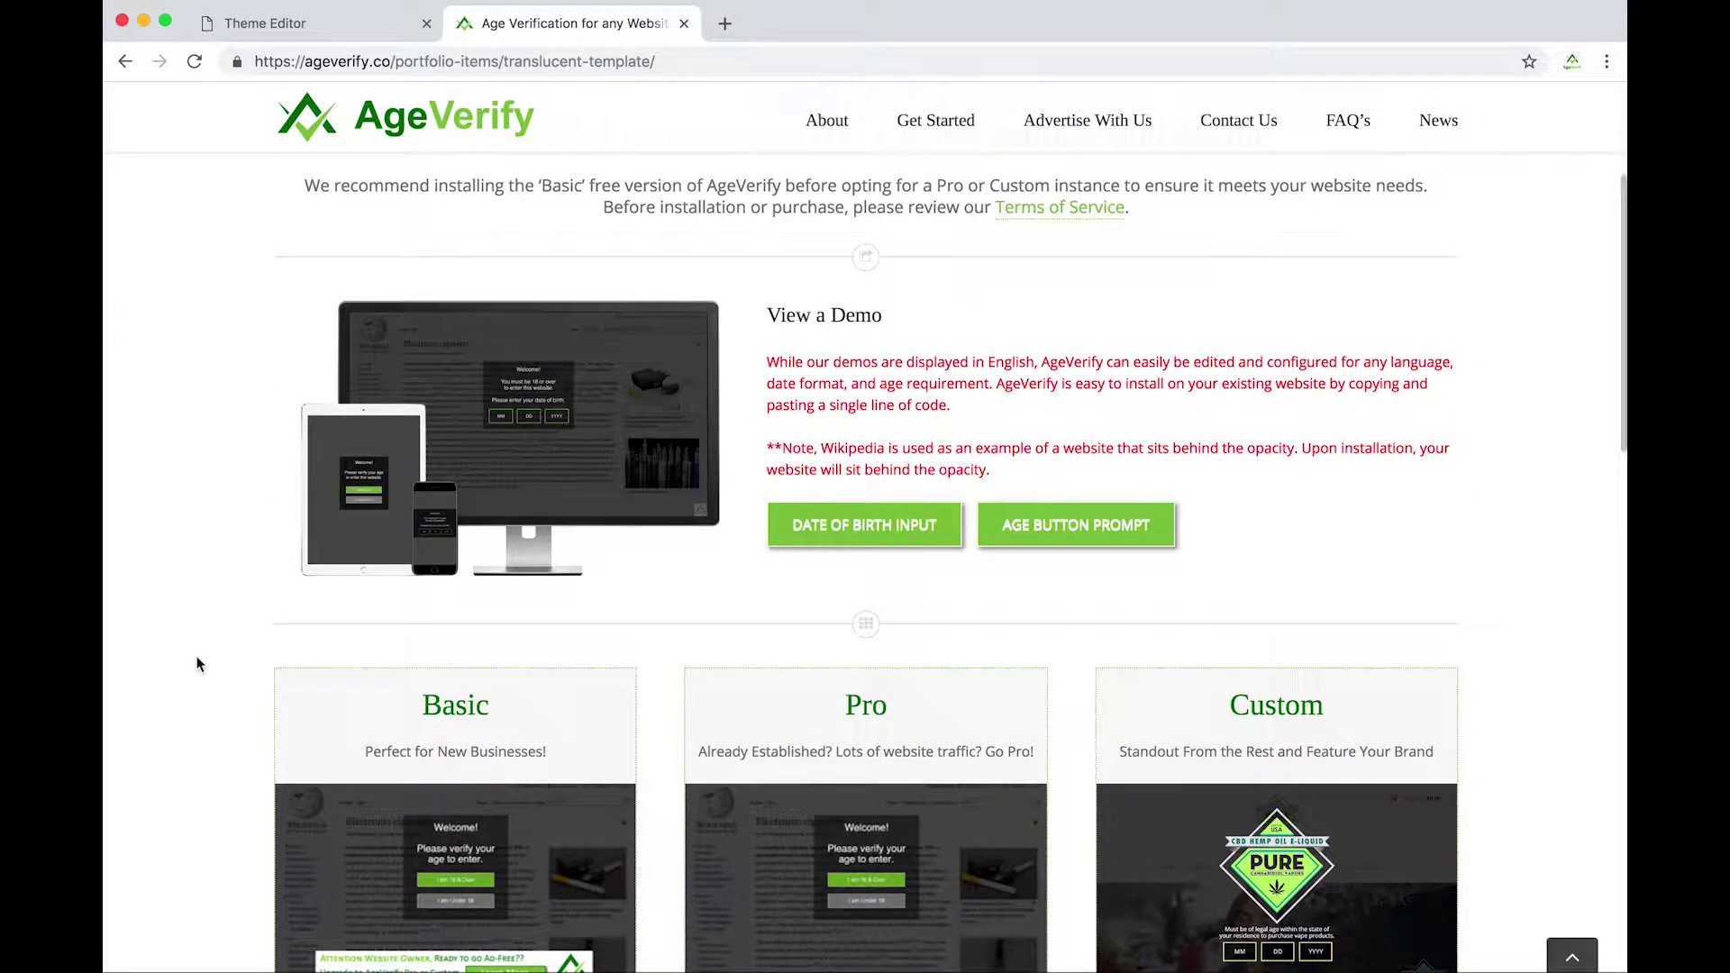
scroll(216, 676, up, 1)
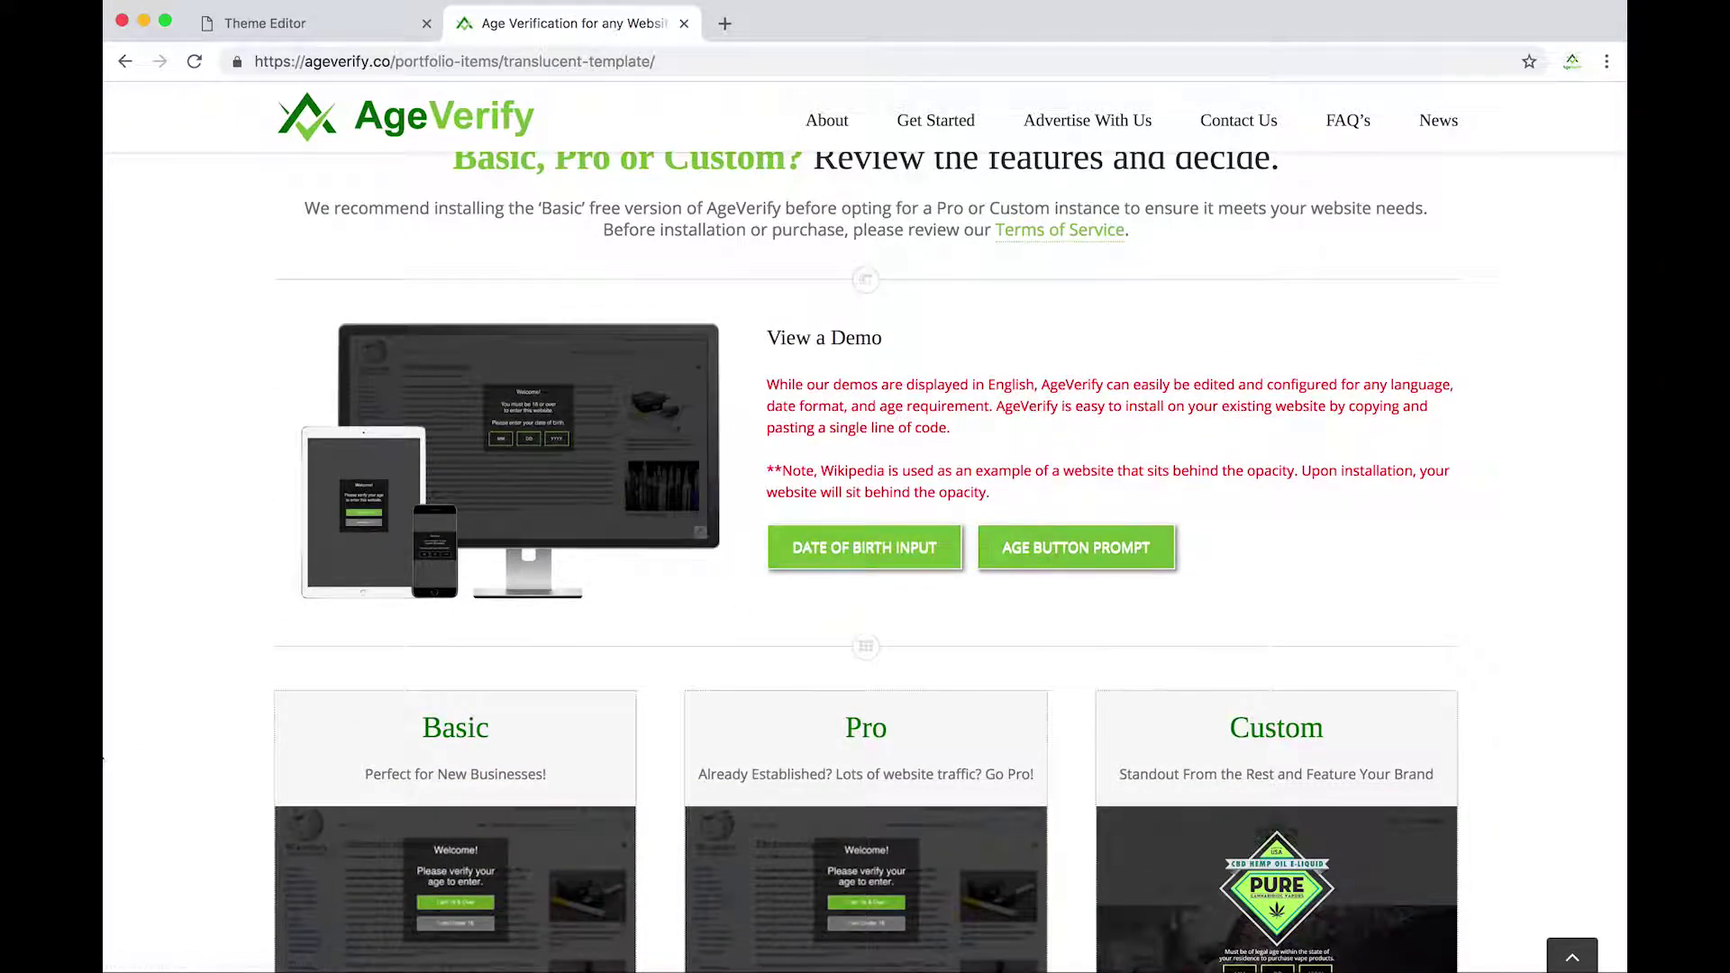
scroll(182, 725, down, 5)
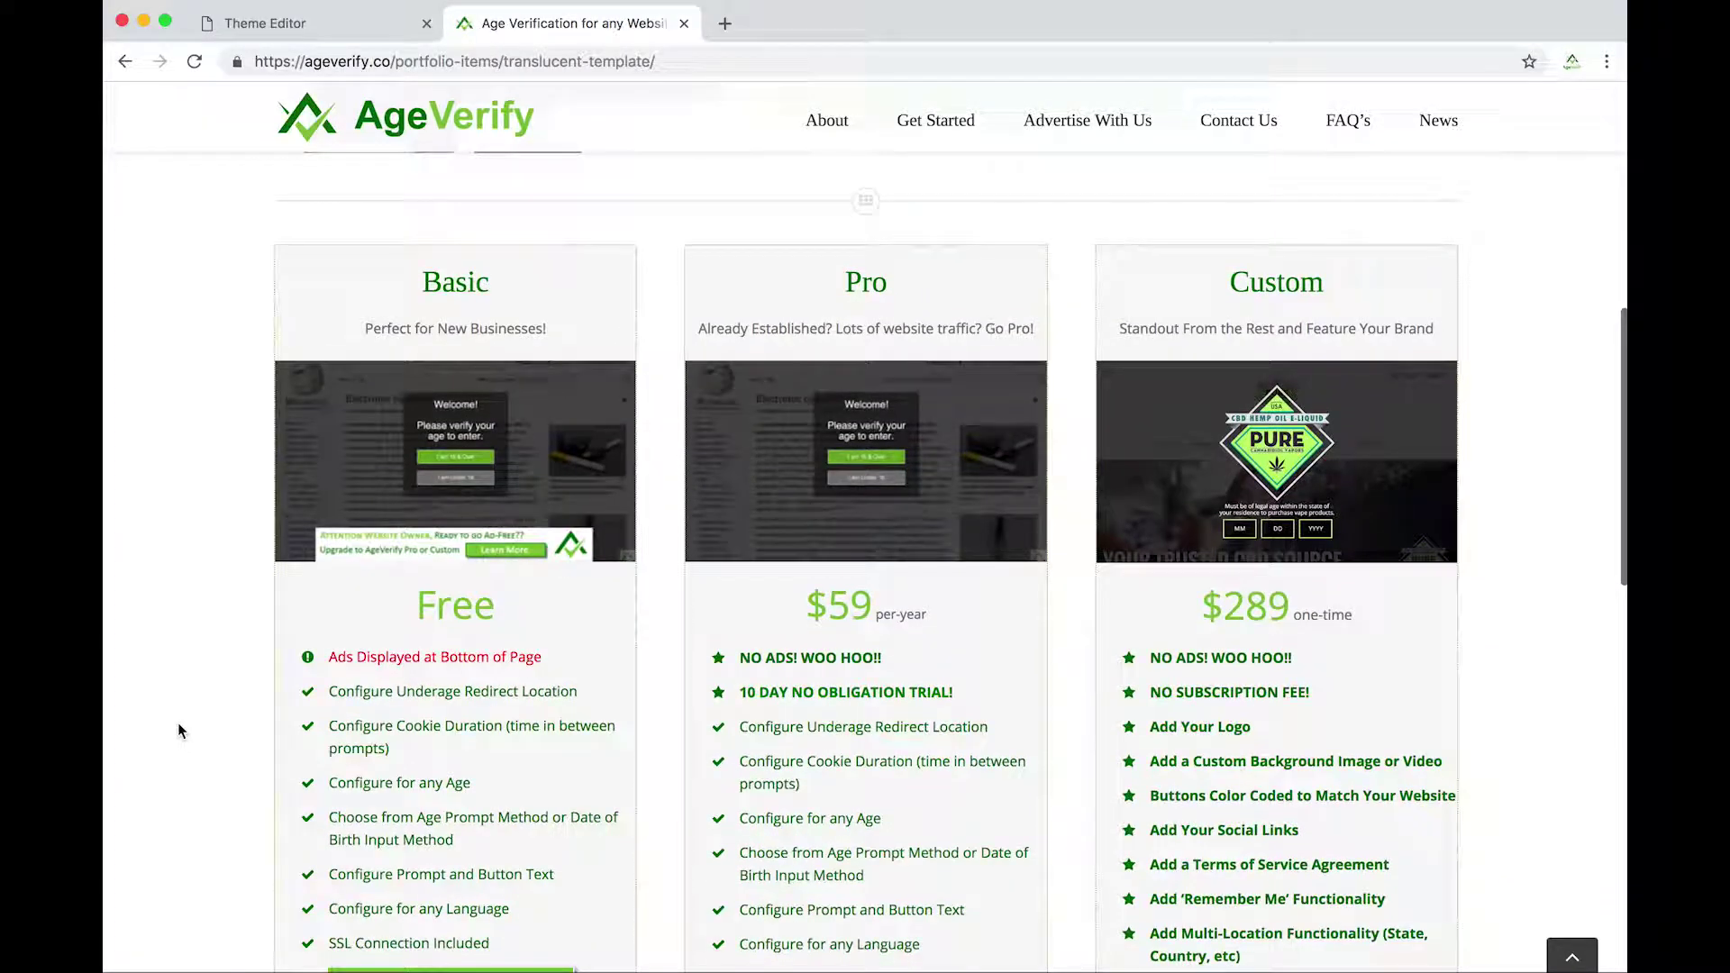
scroll(171, 730, down, 1)
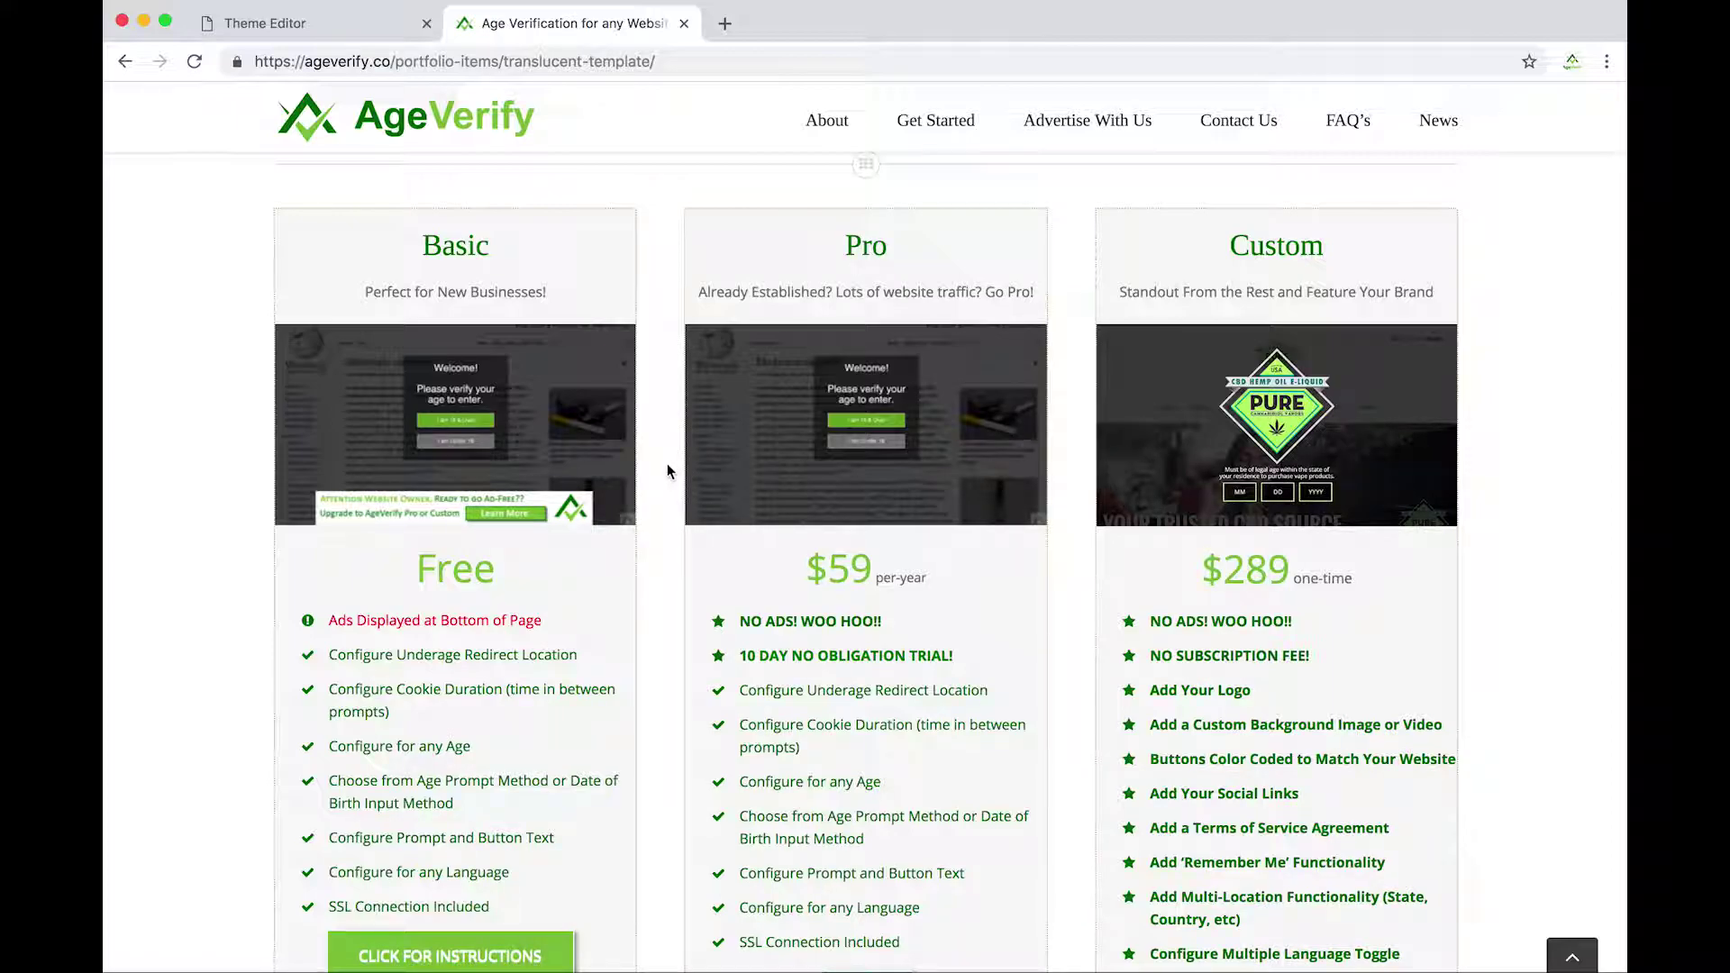
scroll(432, 552, down, 2)
scroll(432, 553, down, 1)
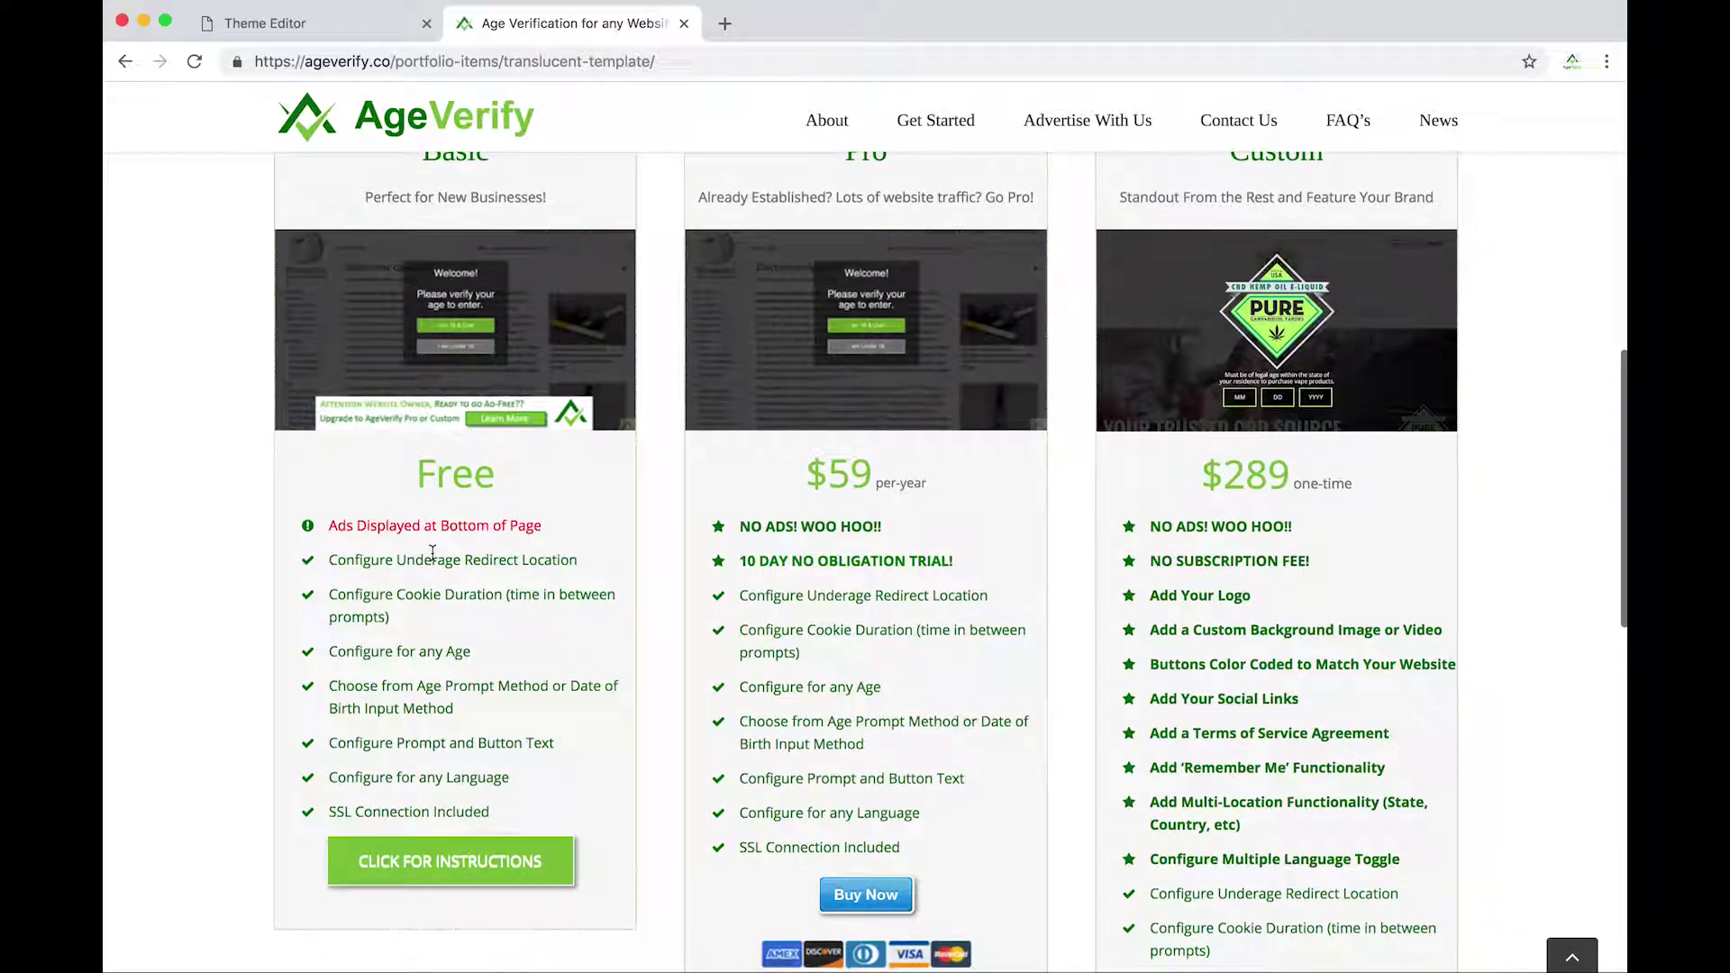
Step: Open the Basic plan's installation instructions and keep the Translucent background after previewing Singlemalt
click(430, 862)
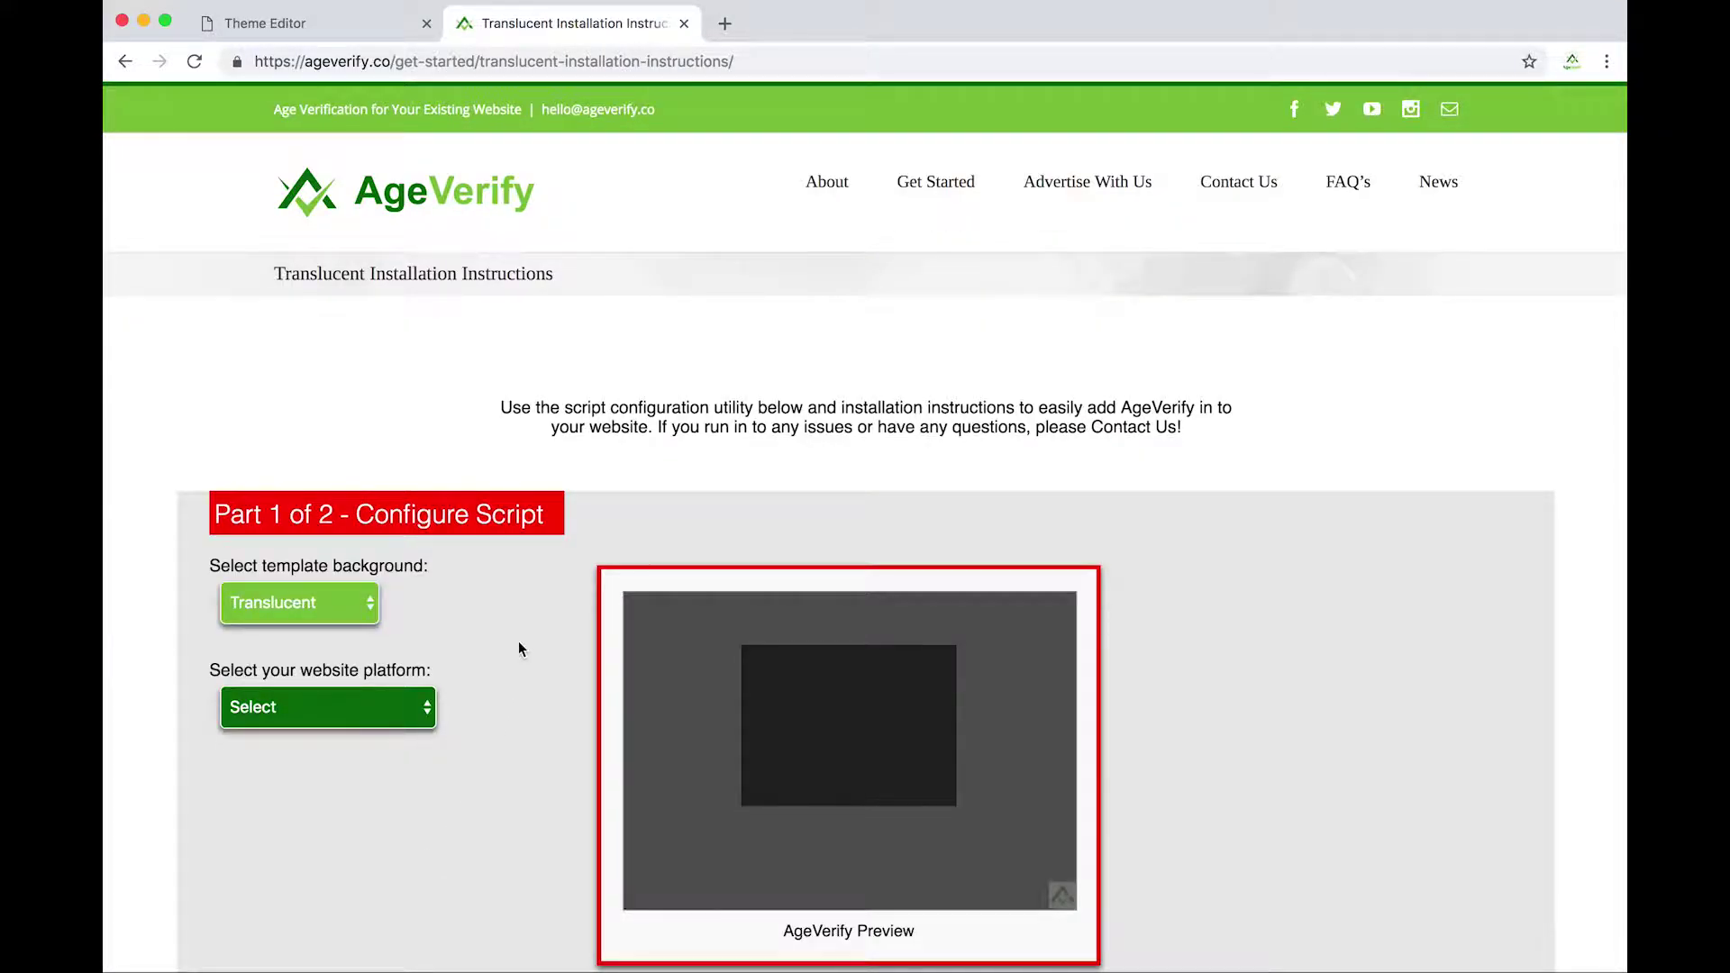
scroll(518, 648, down, 1)
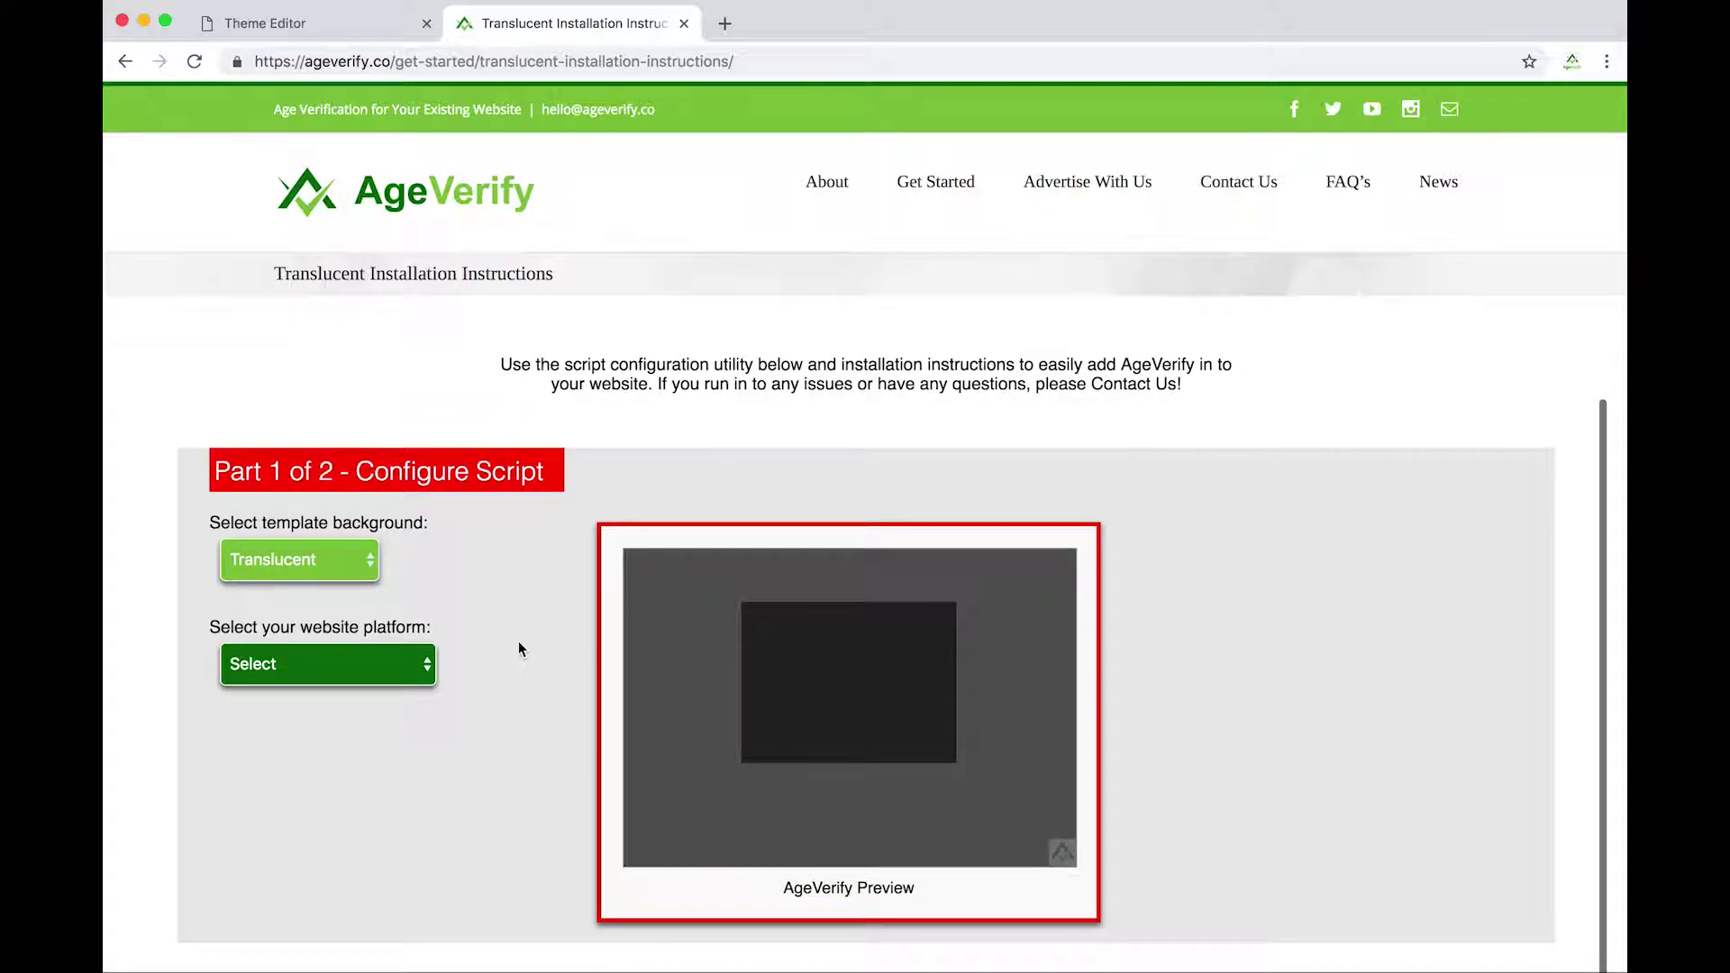
scroll(518, 648, down, 1)
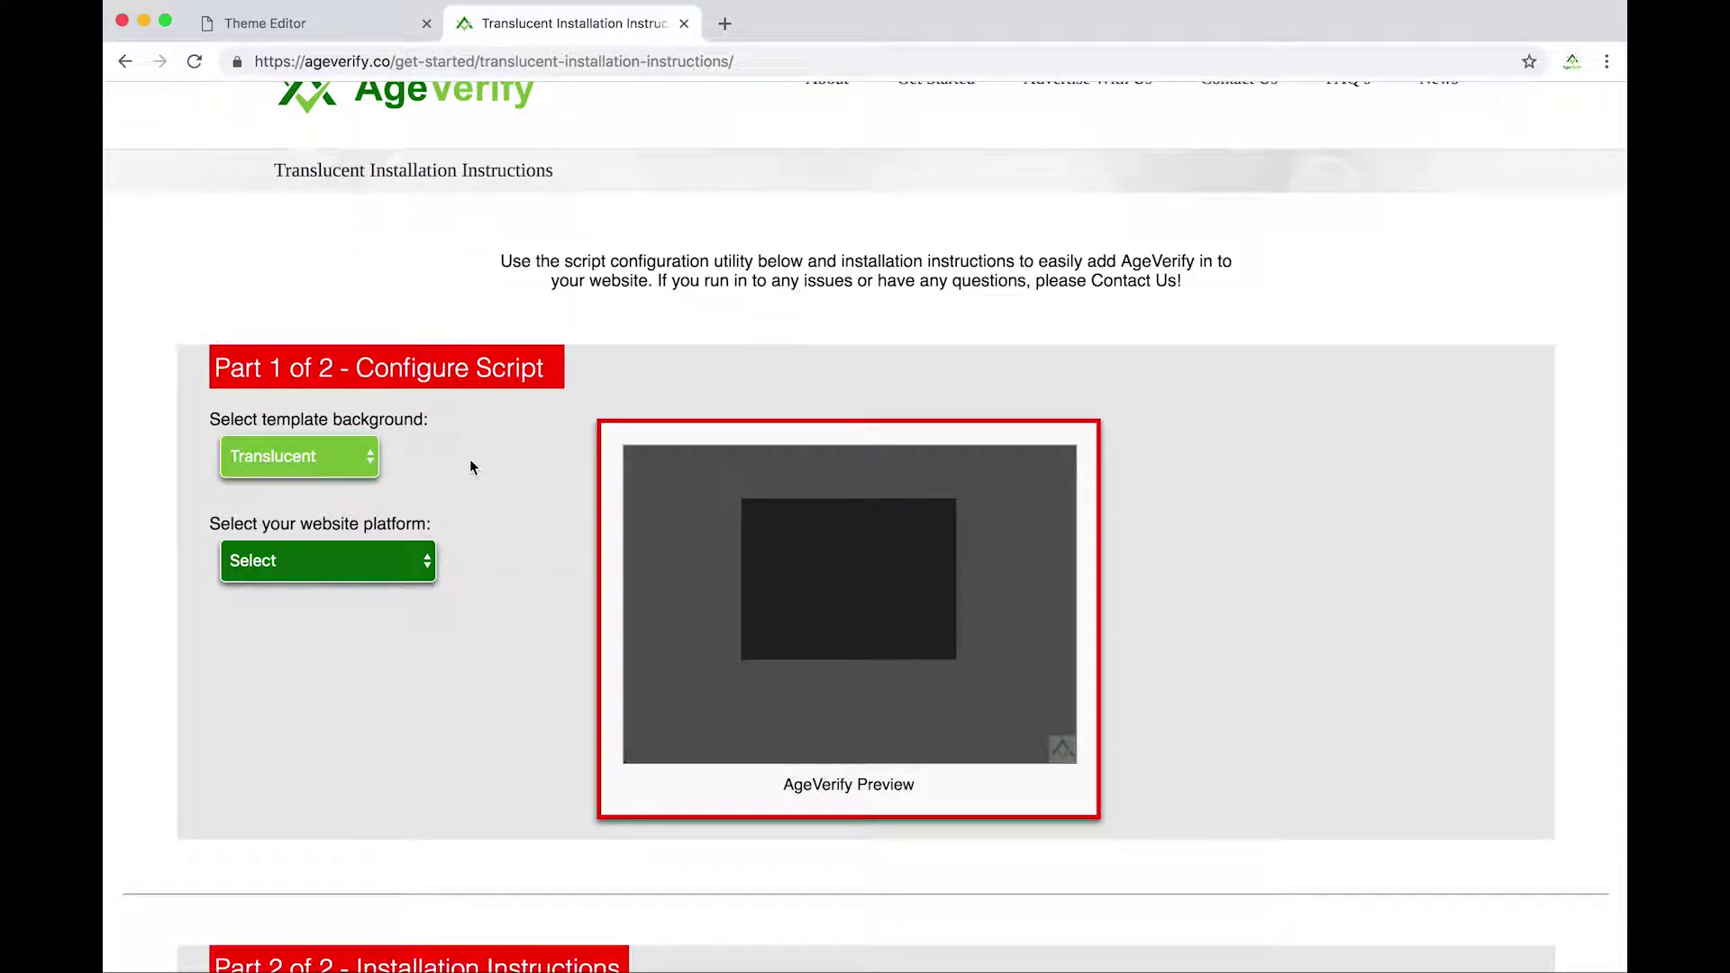
click(370, 464)
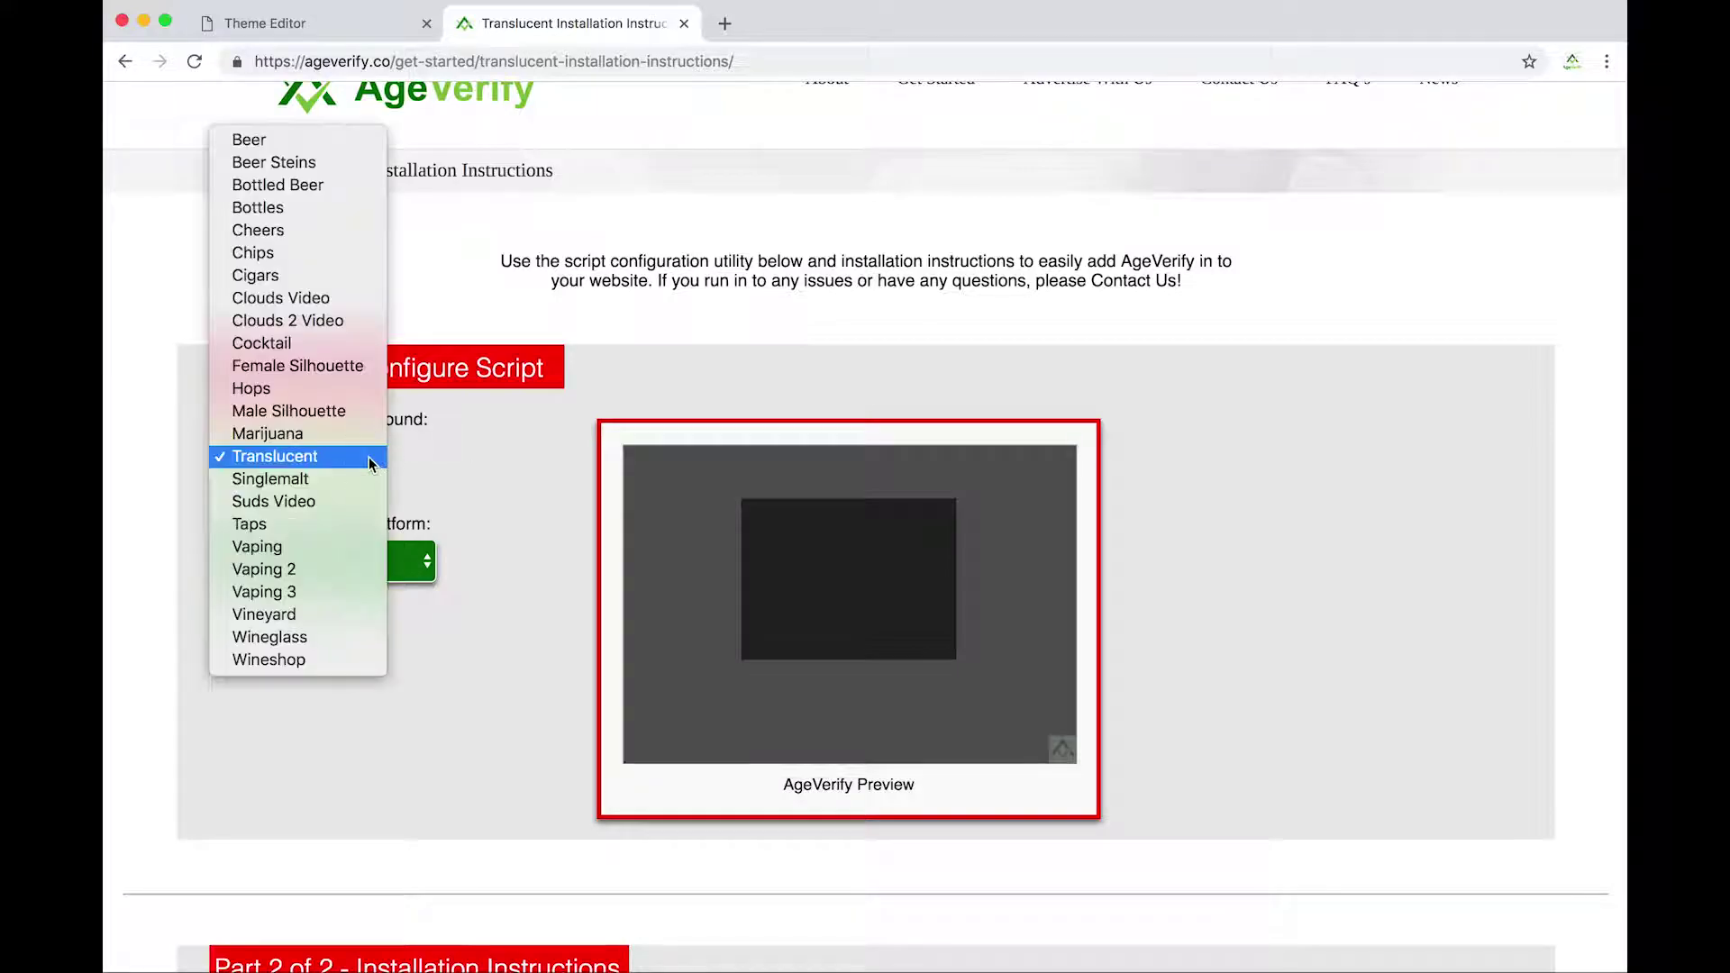
click(345, 478)
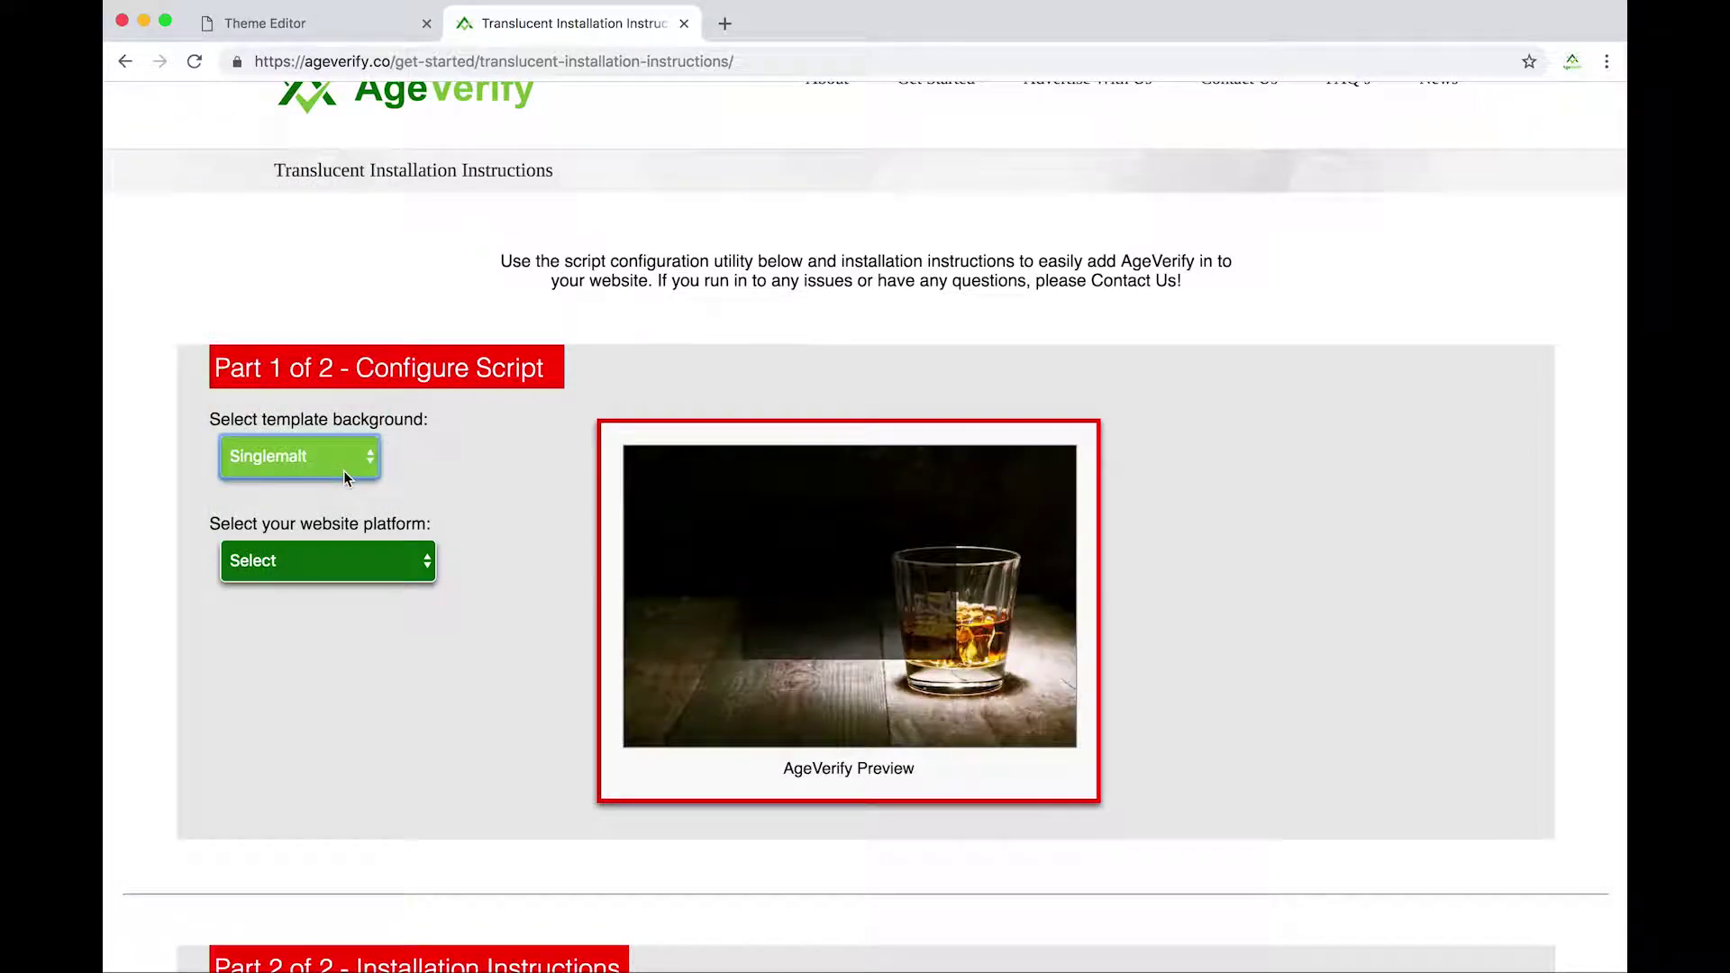
click(366, 458)
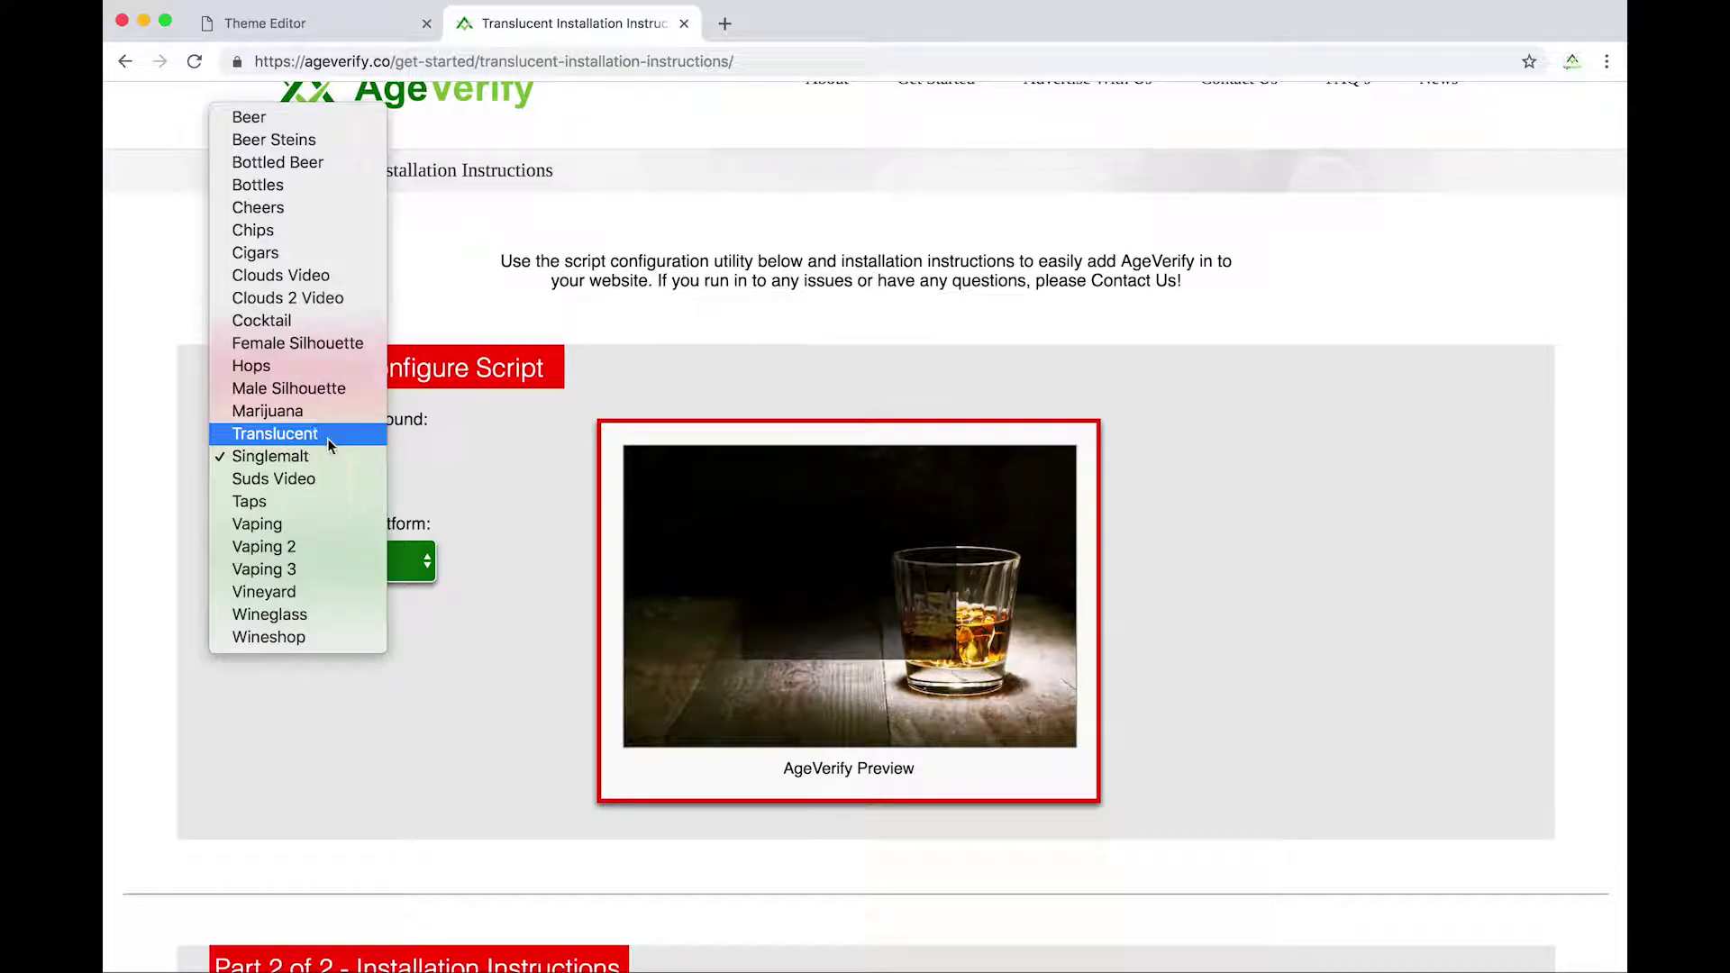
click(327, 438)
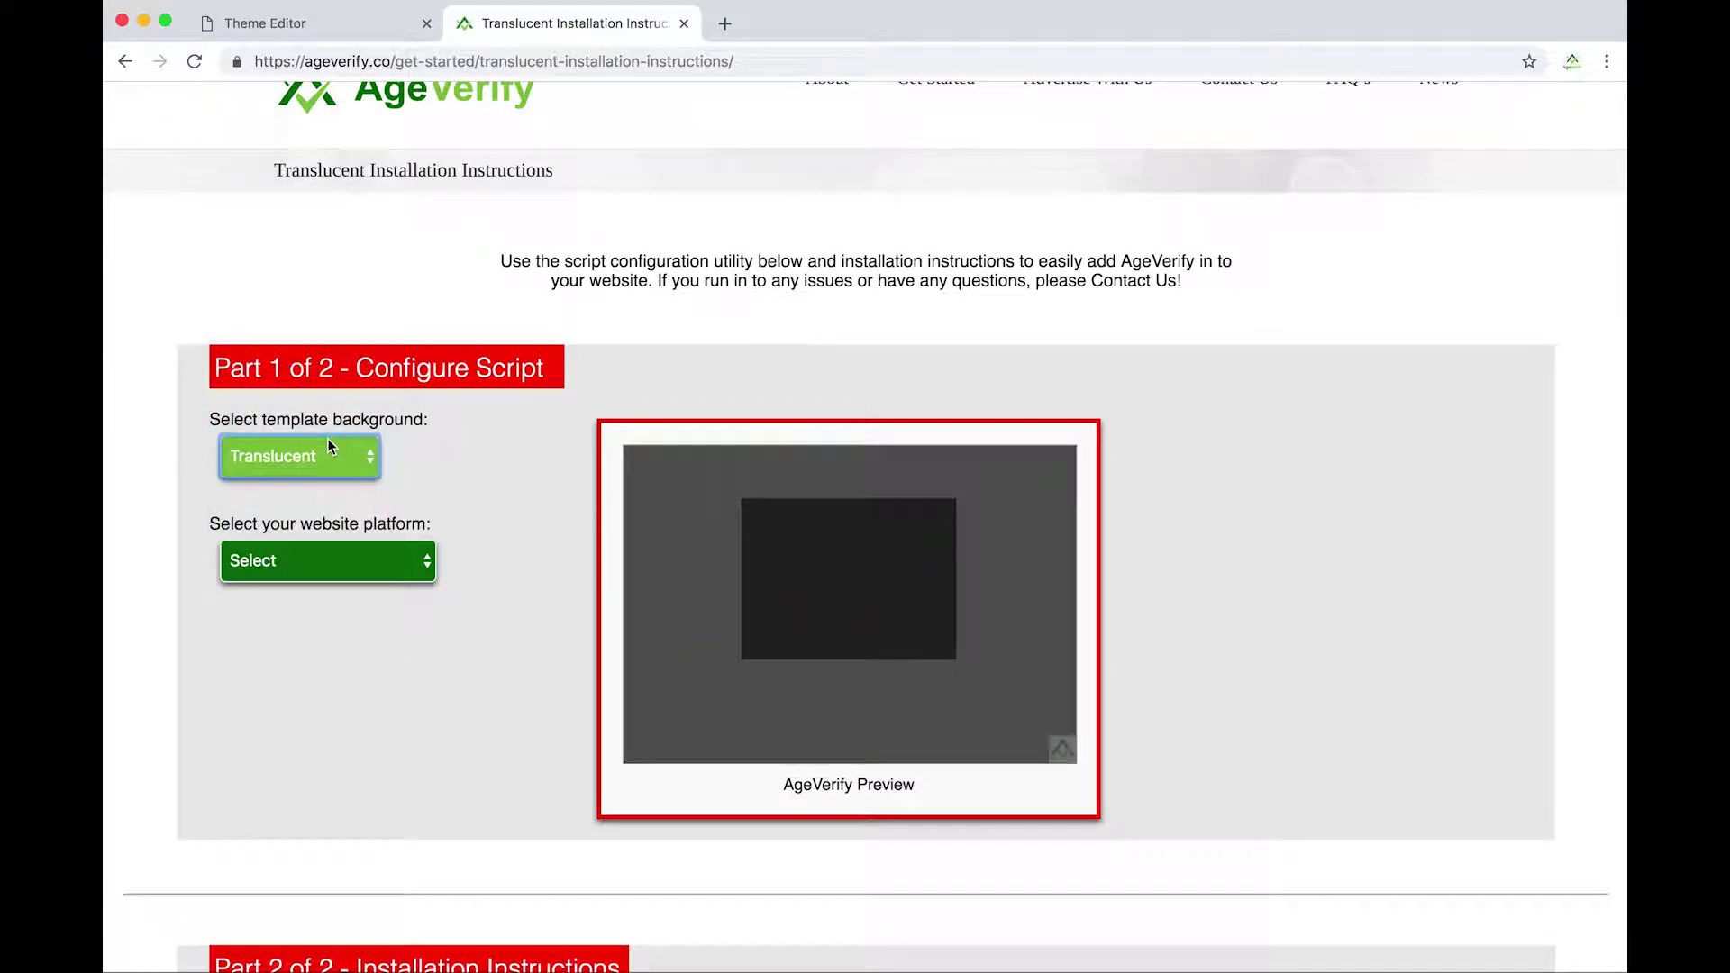
Step: Set the platform to OpenCart and the verification method to Age Button Prompt
click(429, 563)
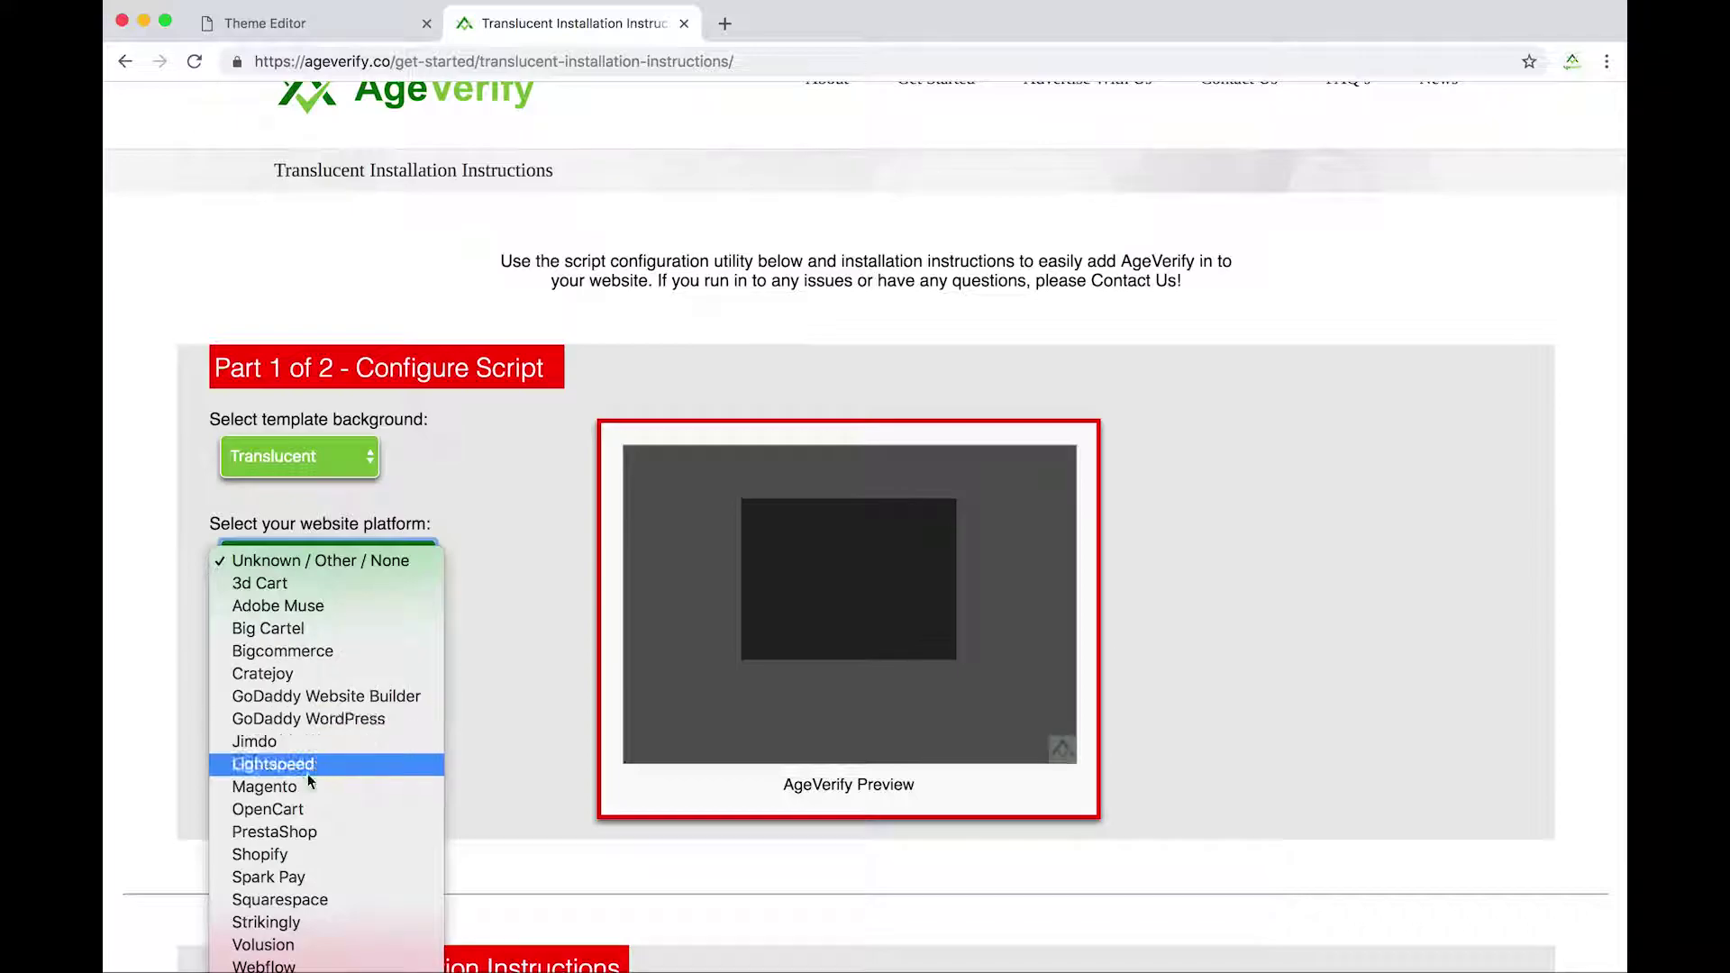
click(280, 811)
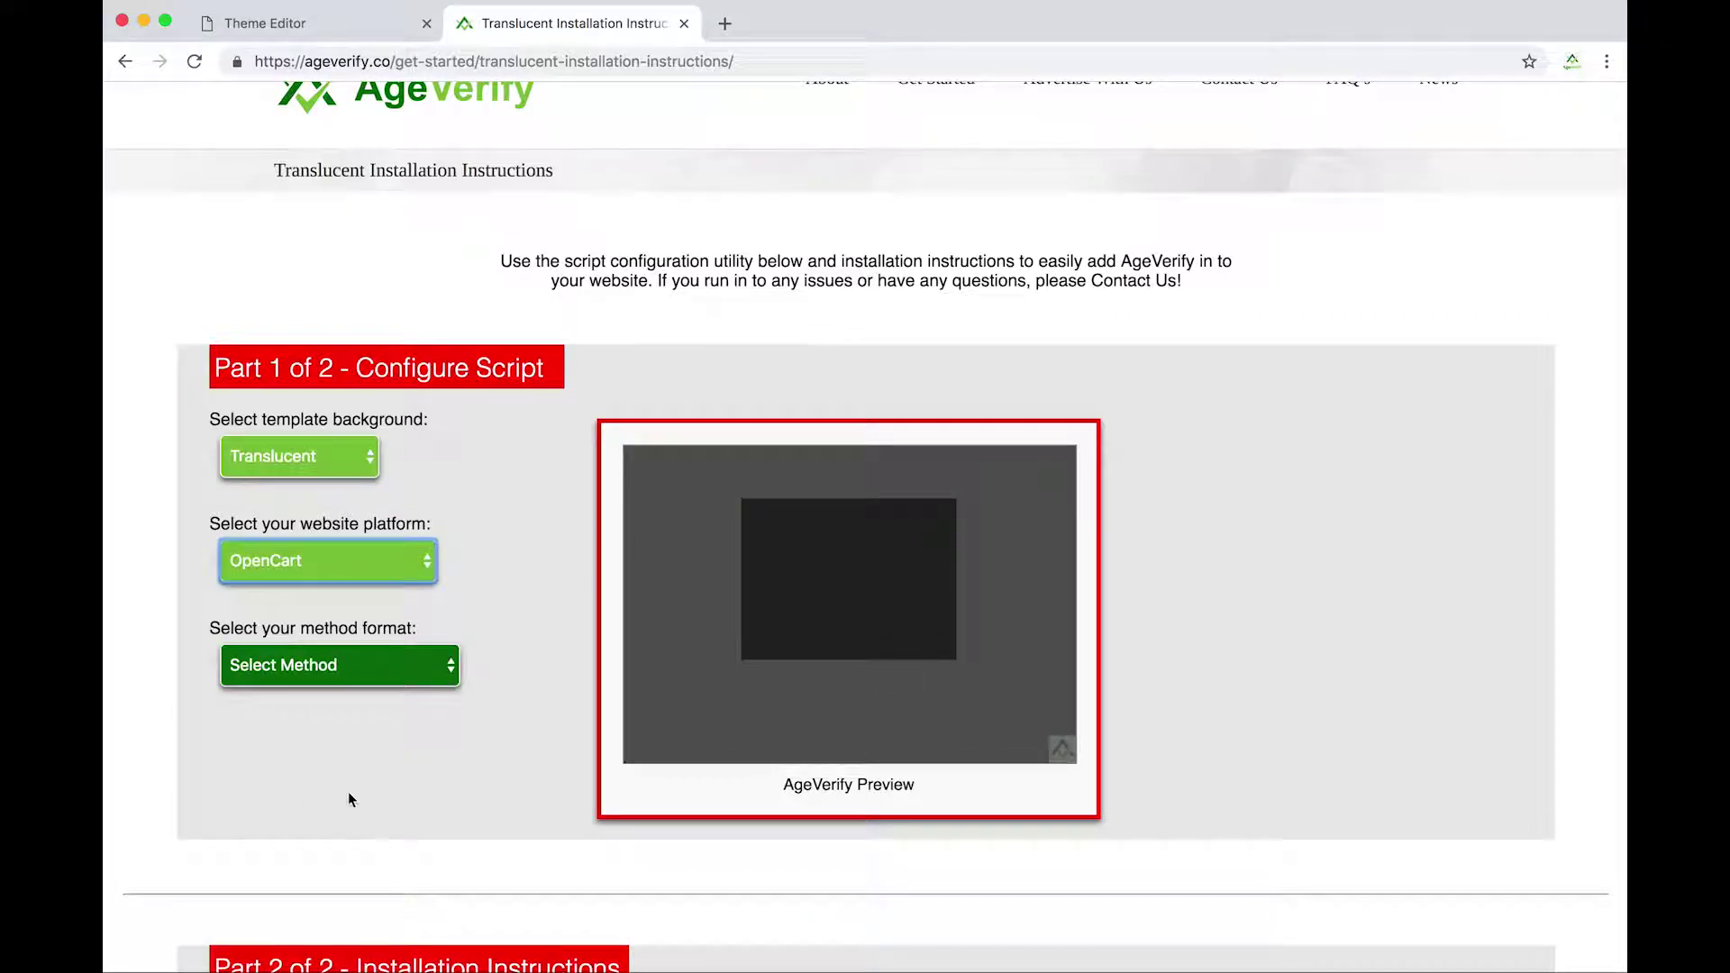
click(445, 672)
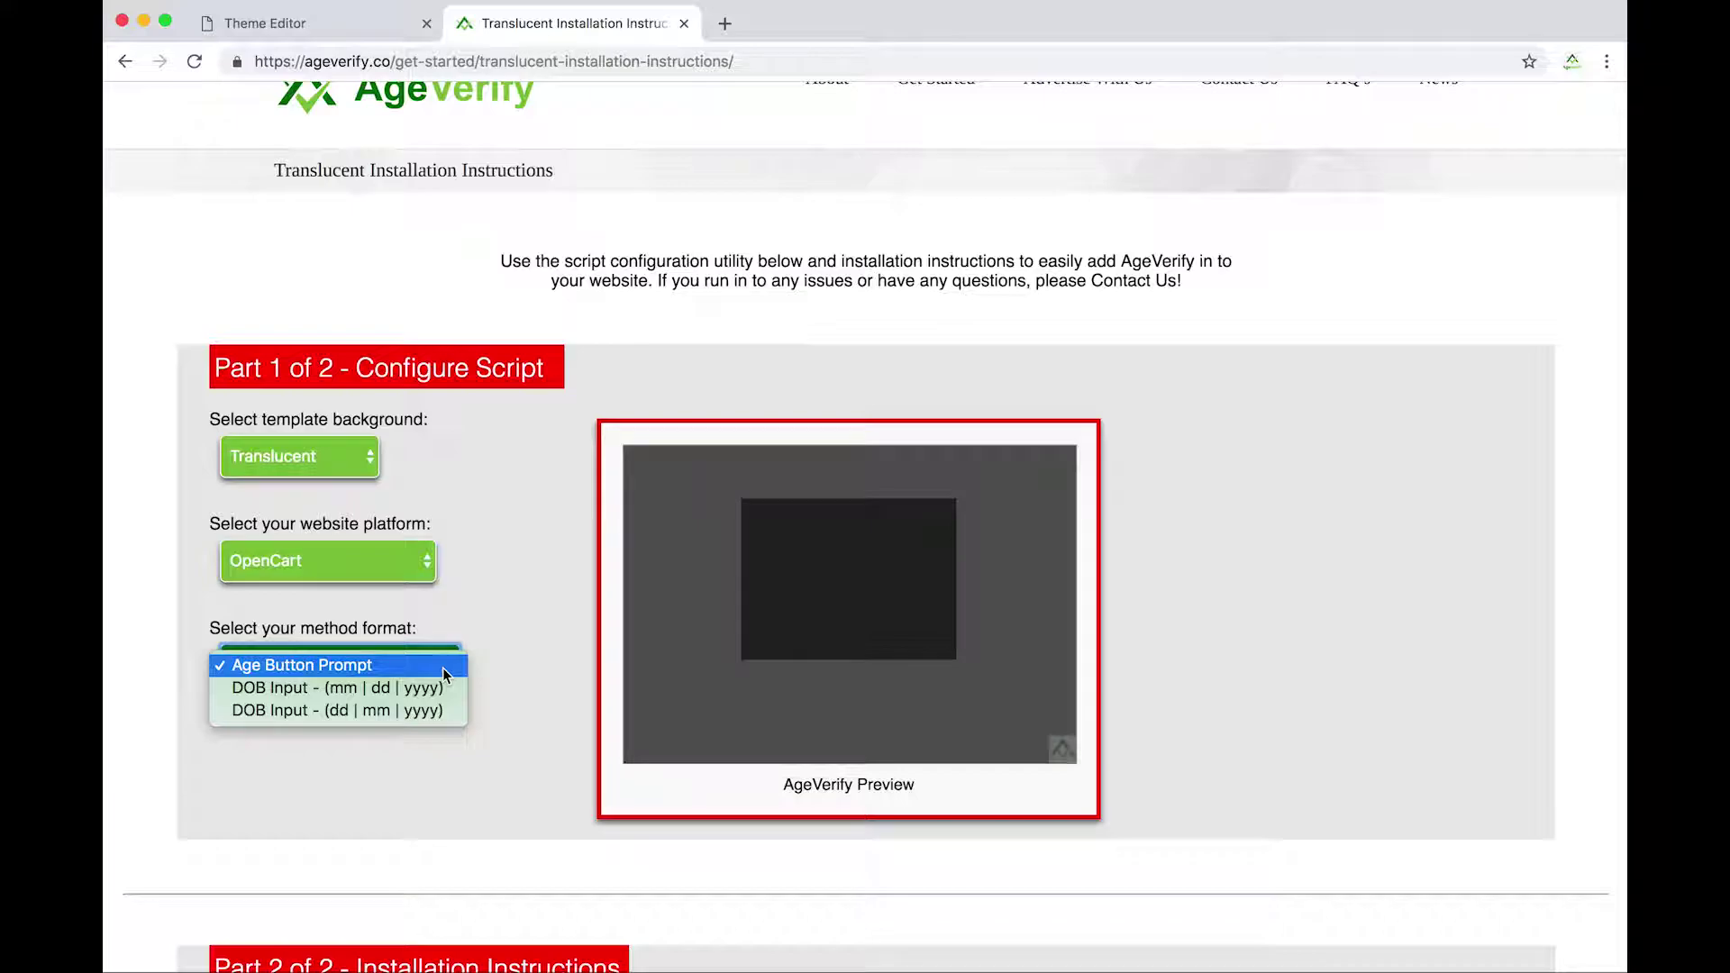
click(441, 667)
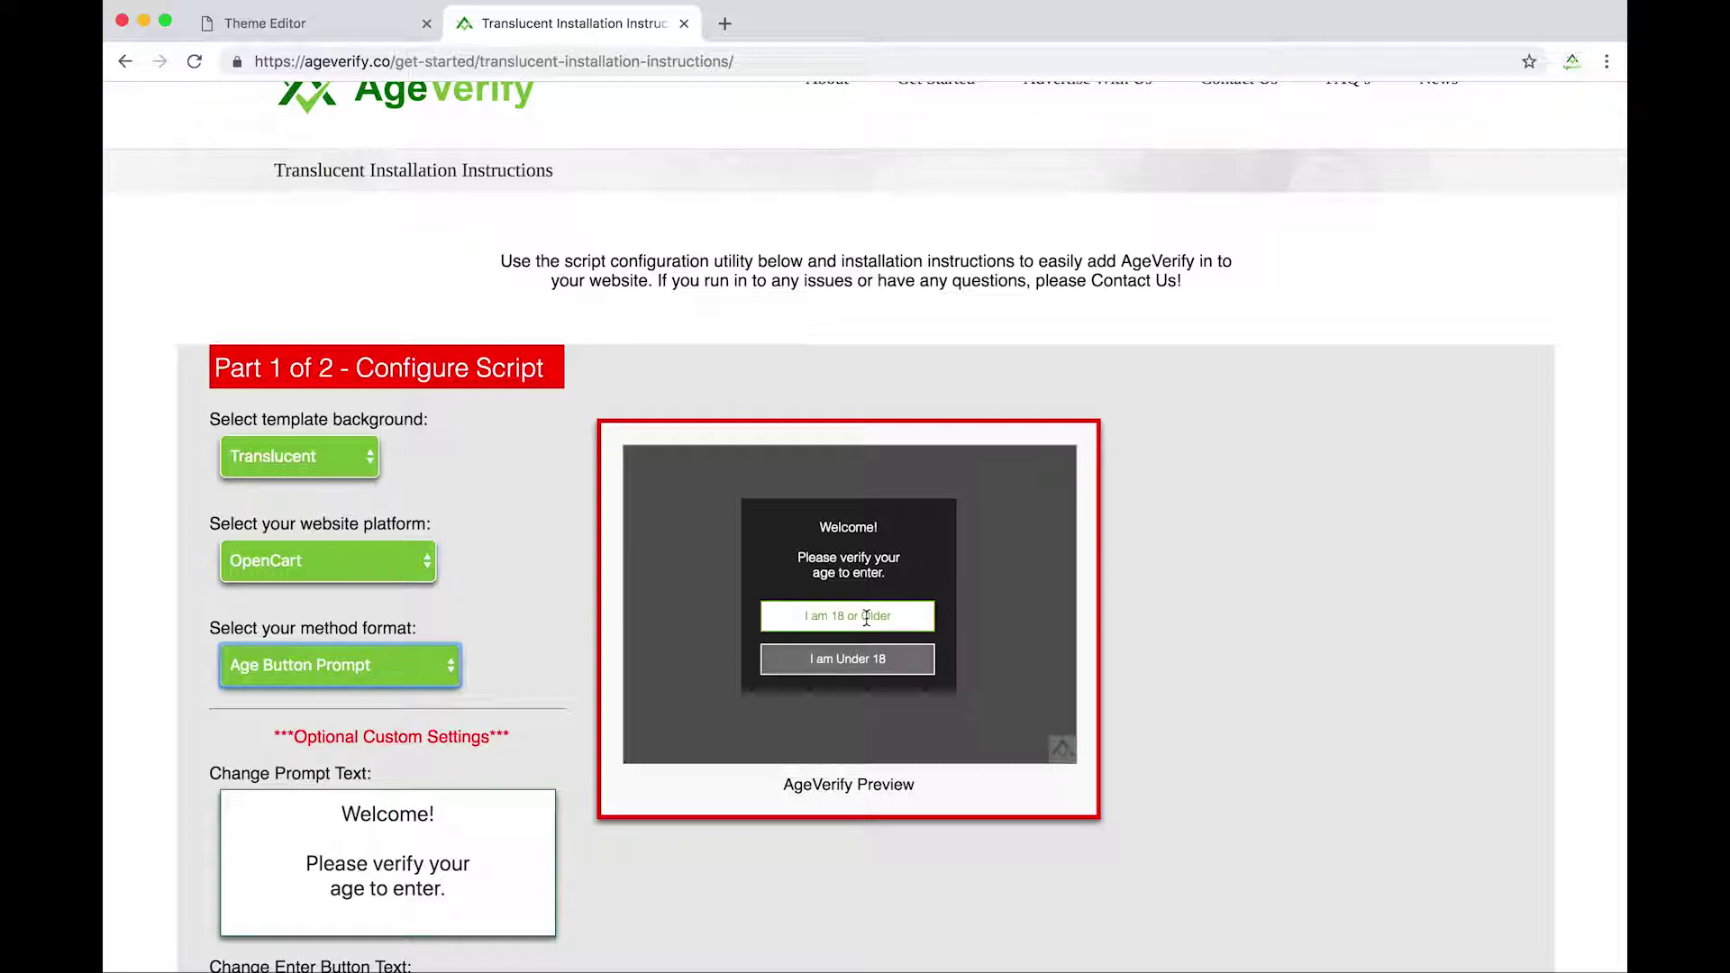
click(451, 672)
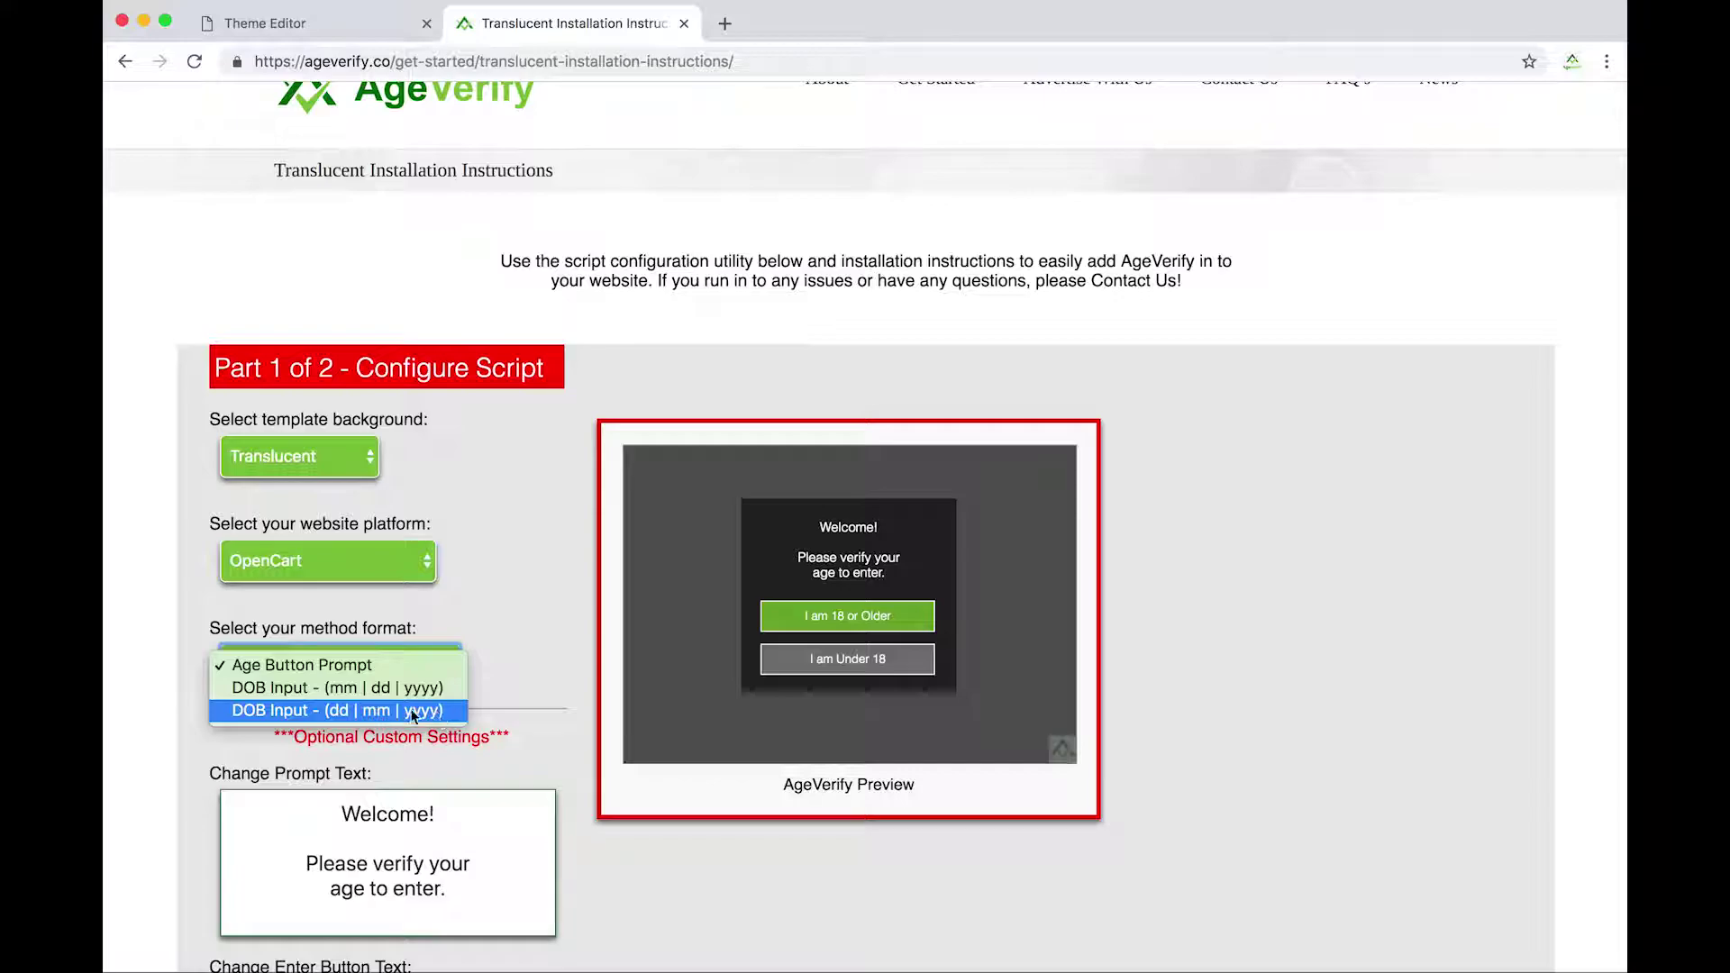
Step: Keep Age Button Prompt and retype 'Hello' in the prompt text box
click(370, 667)
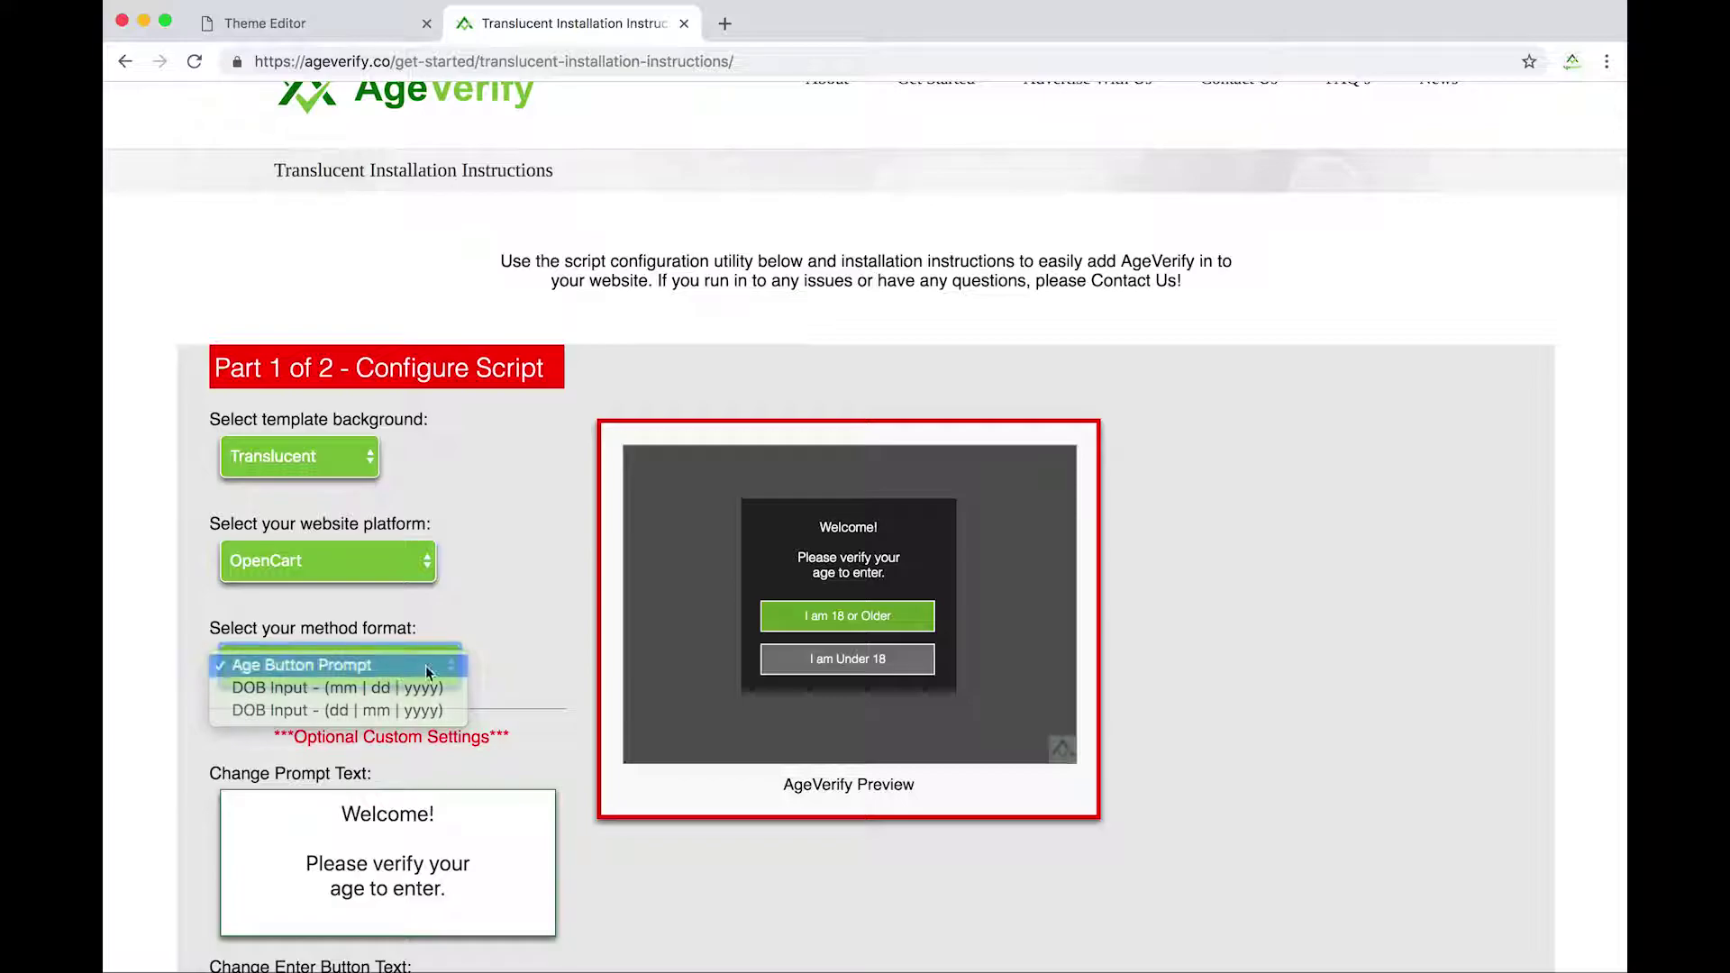
click(503, 667)
scroll(502, 662, down, 5)
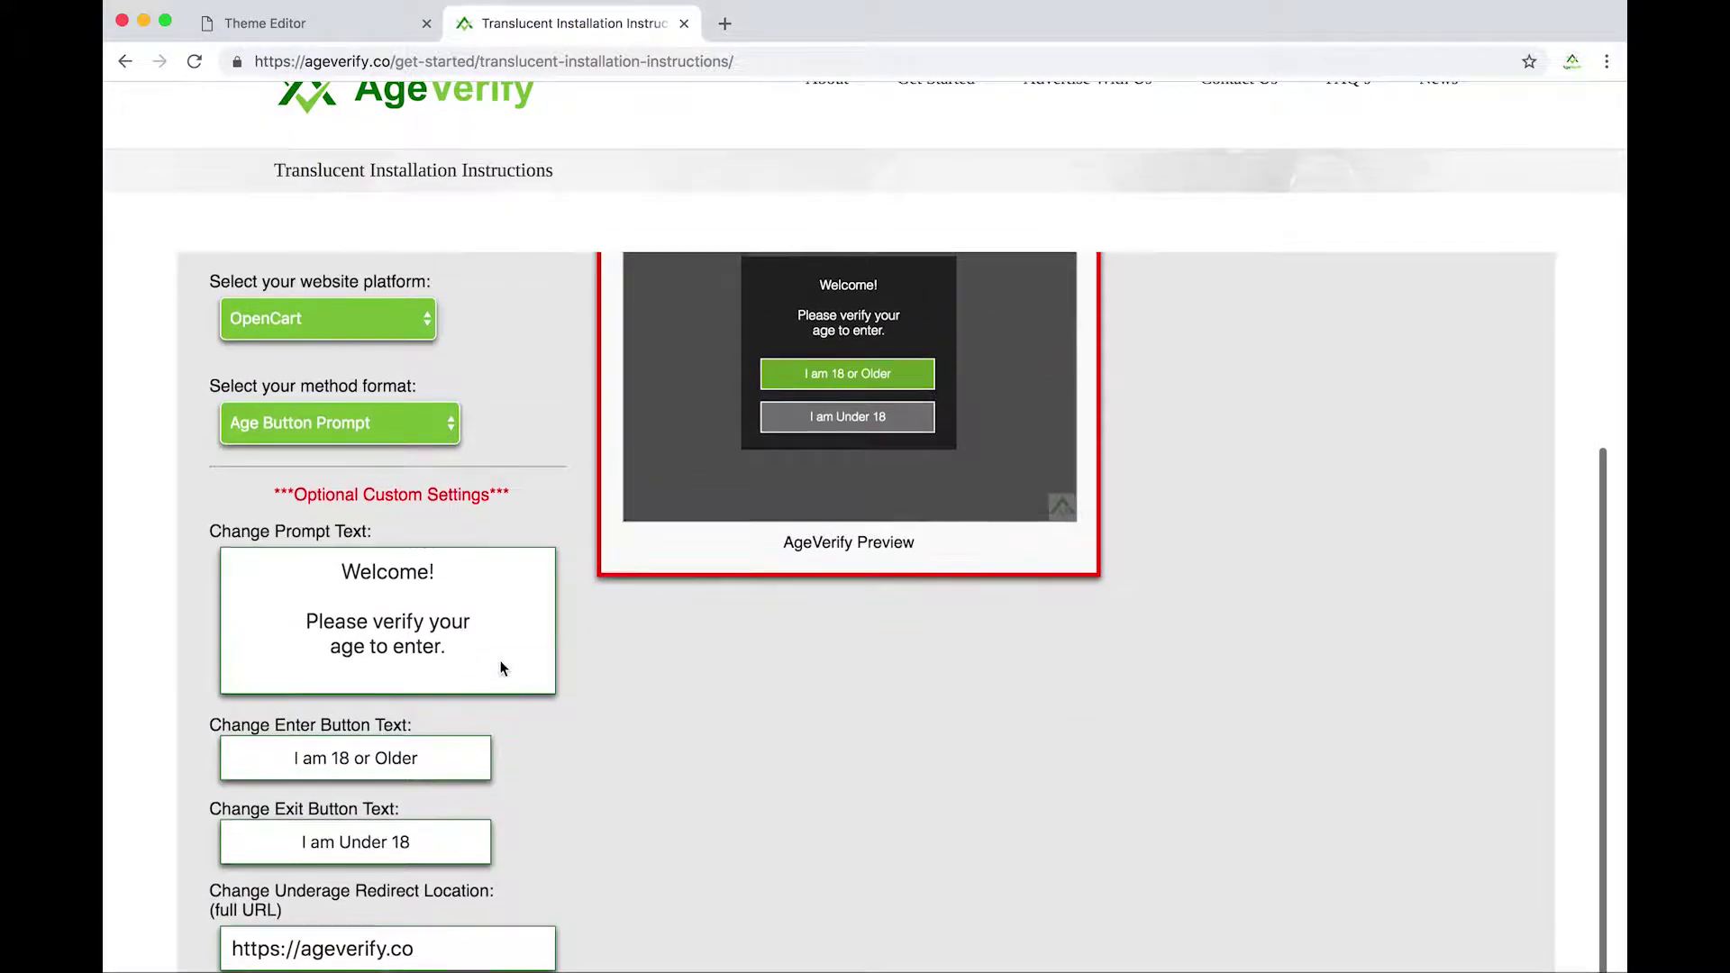
scroll(500, 662, up, 1)
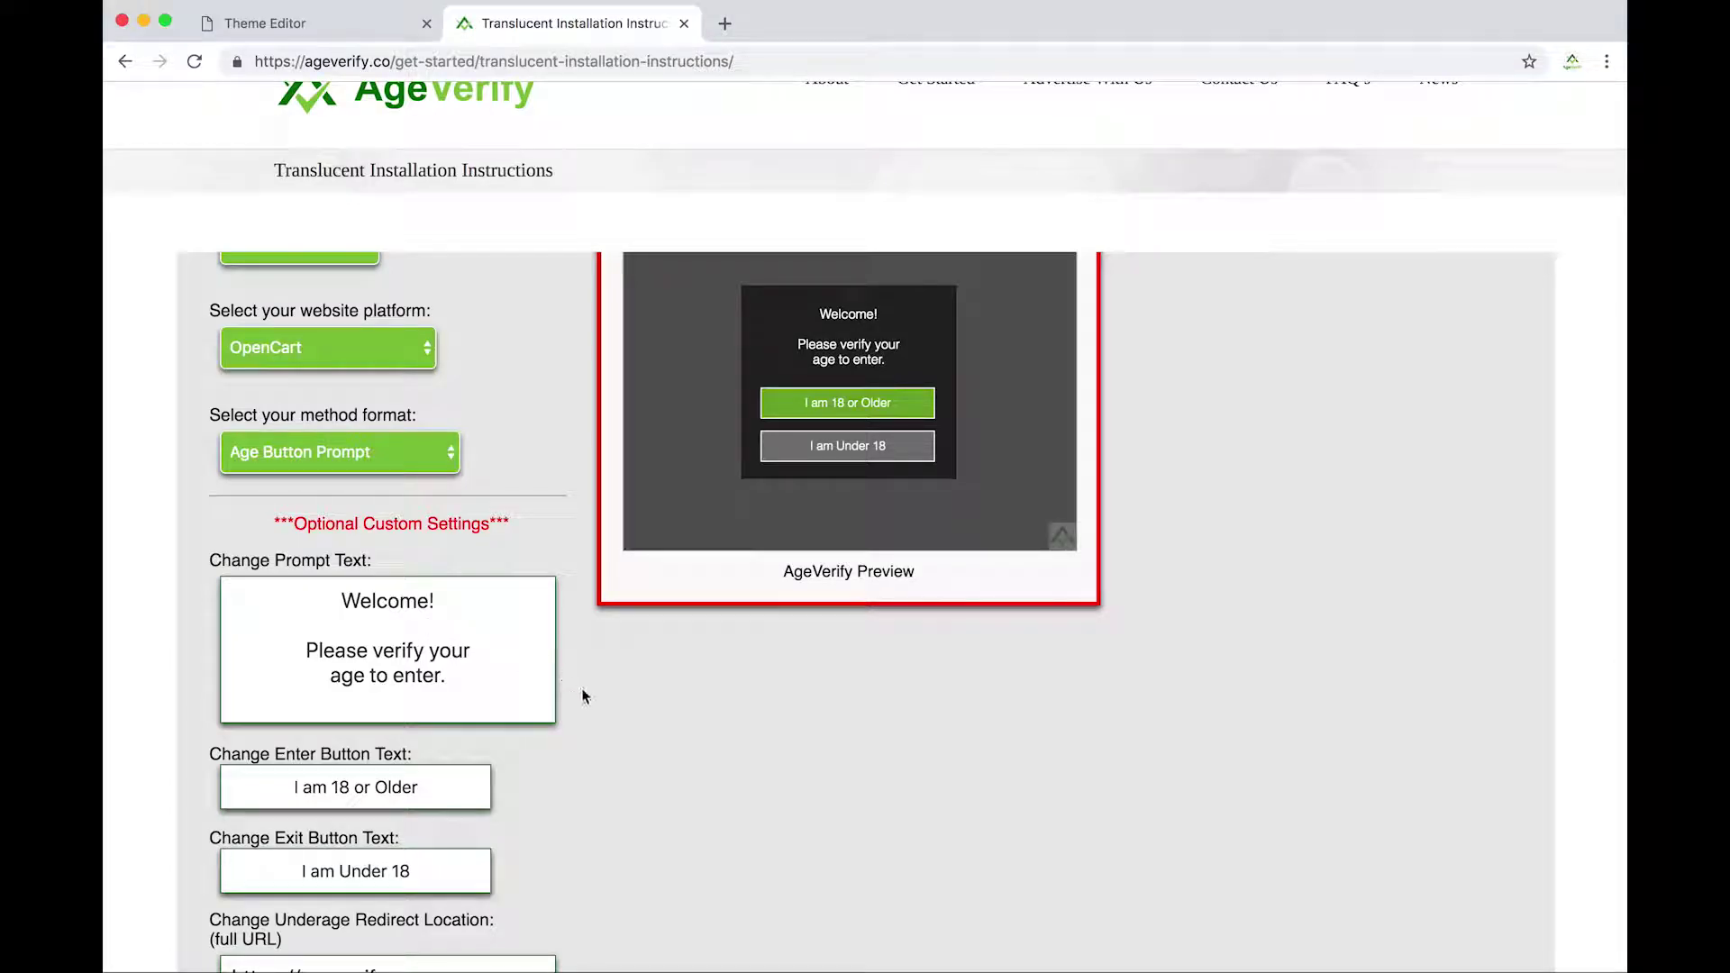
double_click(385, 602)
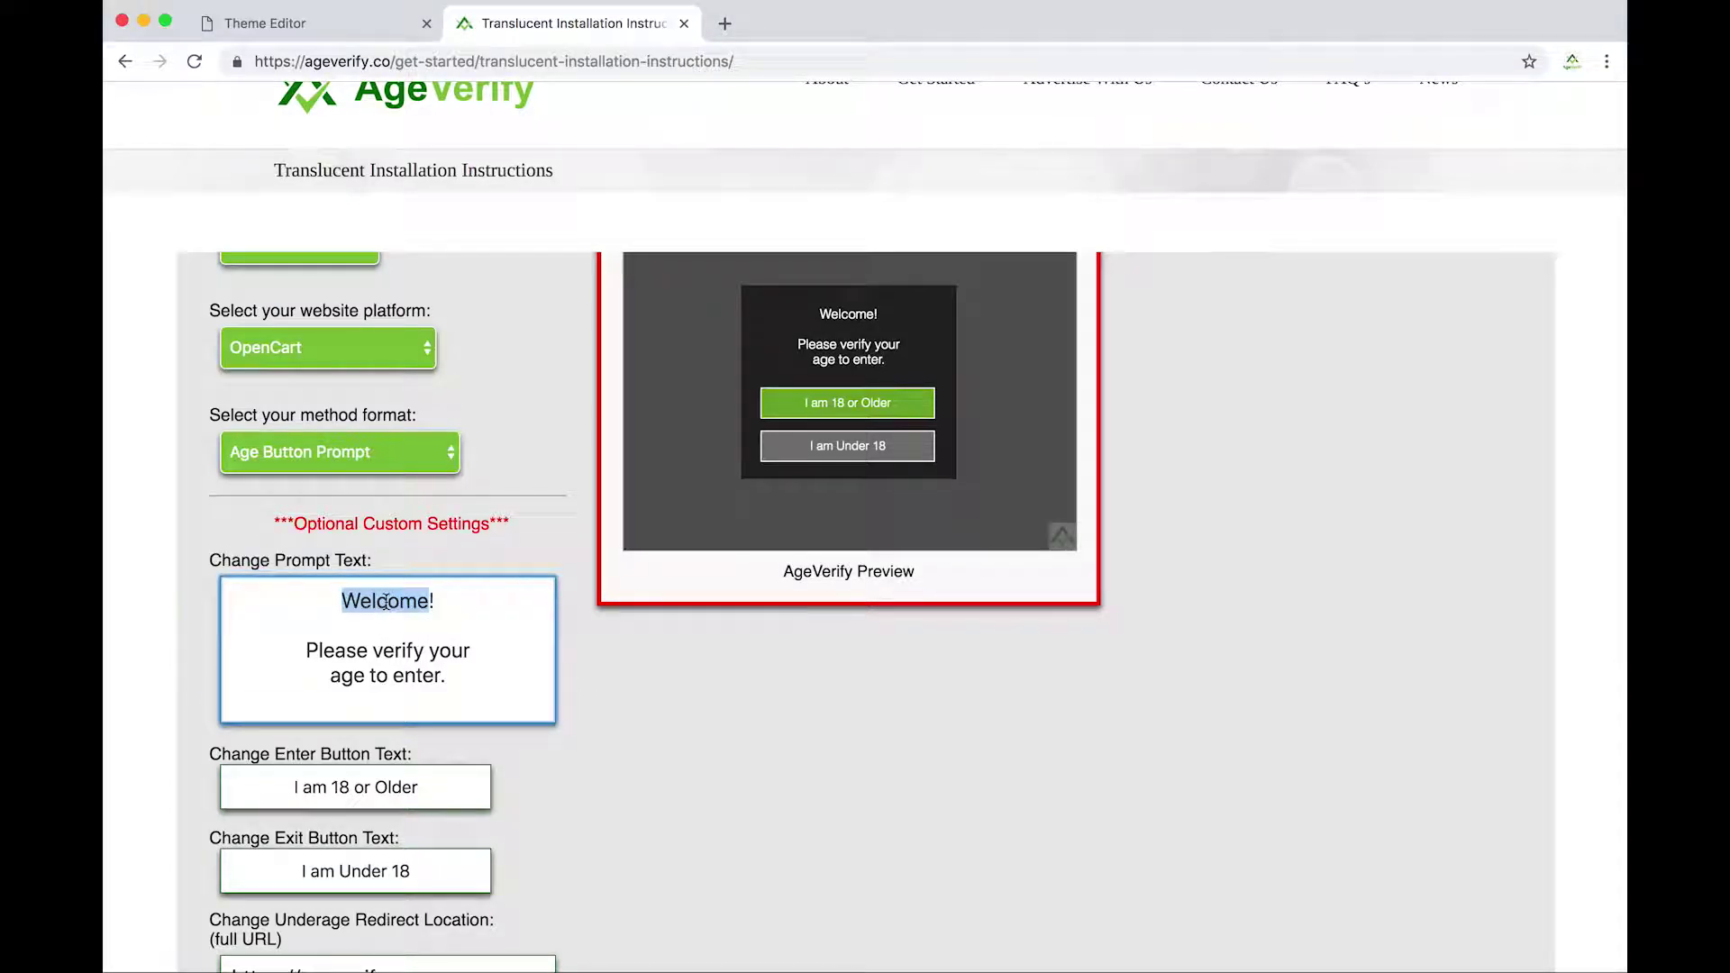
text(Hello)
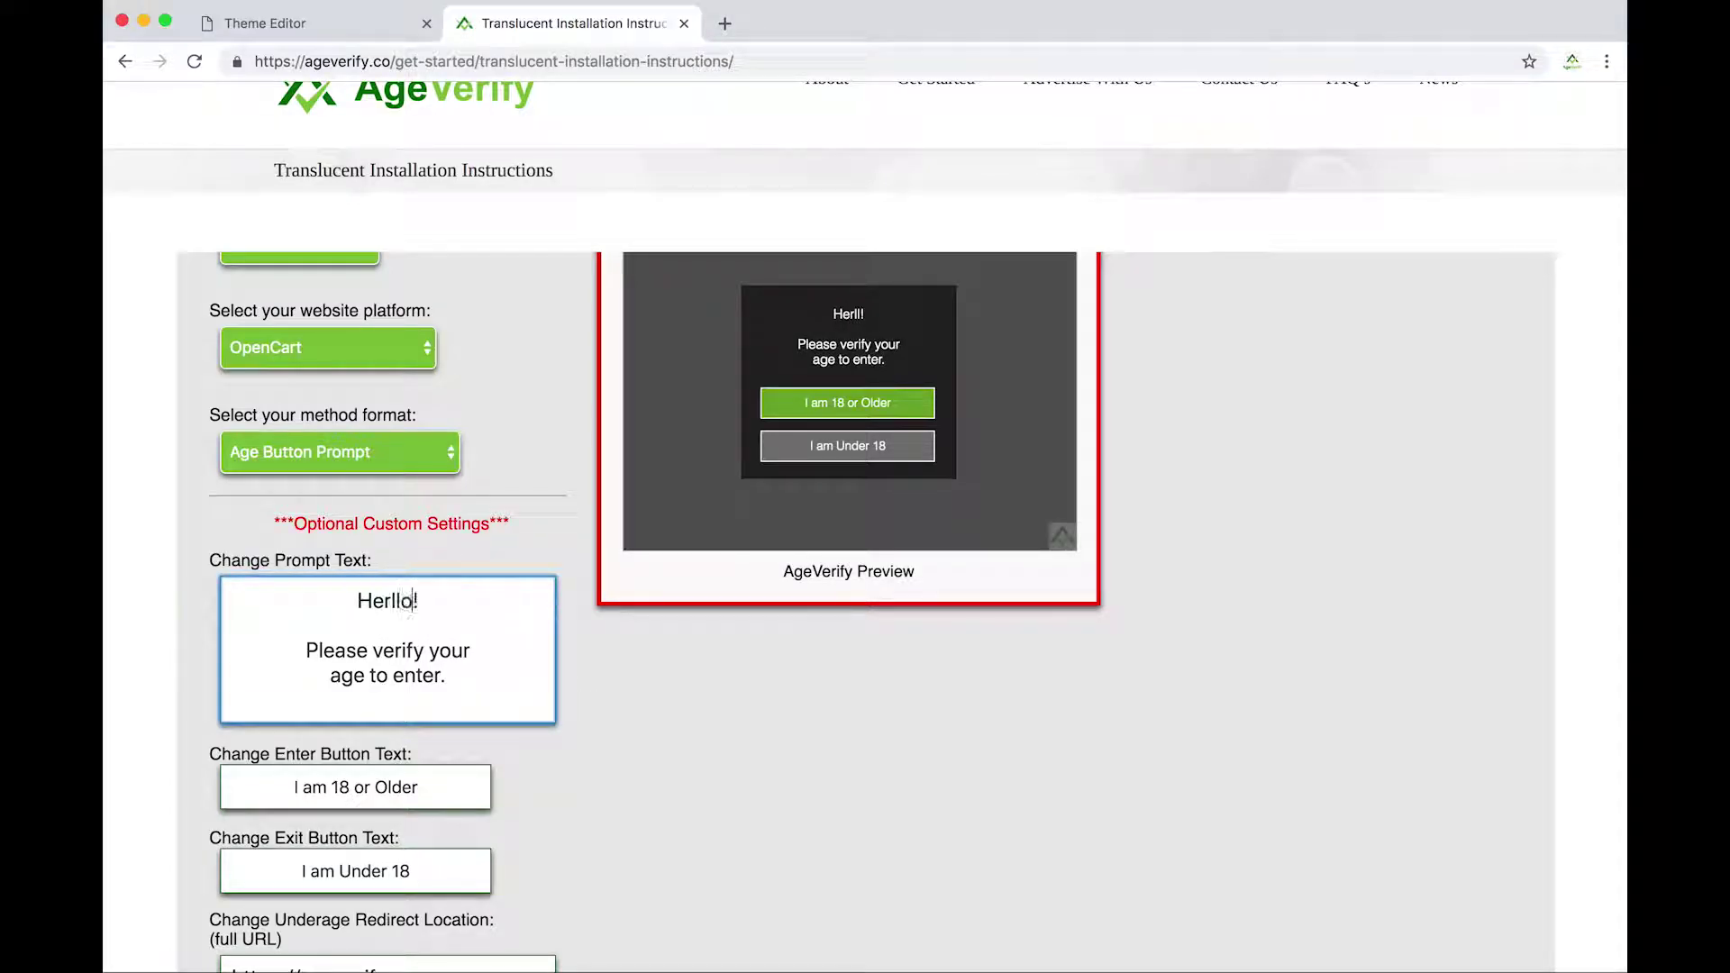
key(BackSpace)
key(BackSpace)
key(BackSpace)
text(rl)
key(BackSpace)
key(BackSpace)
text(llo)
click(879, 800)
Step: Replace 'Hello' with 'Welcome' in the prompt text
scroll(879, 802, up, 3)
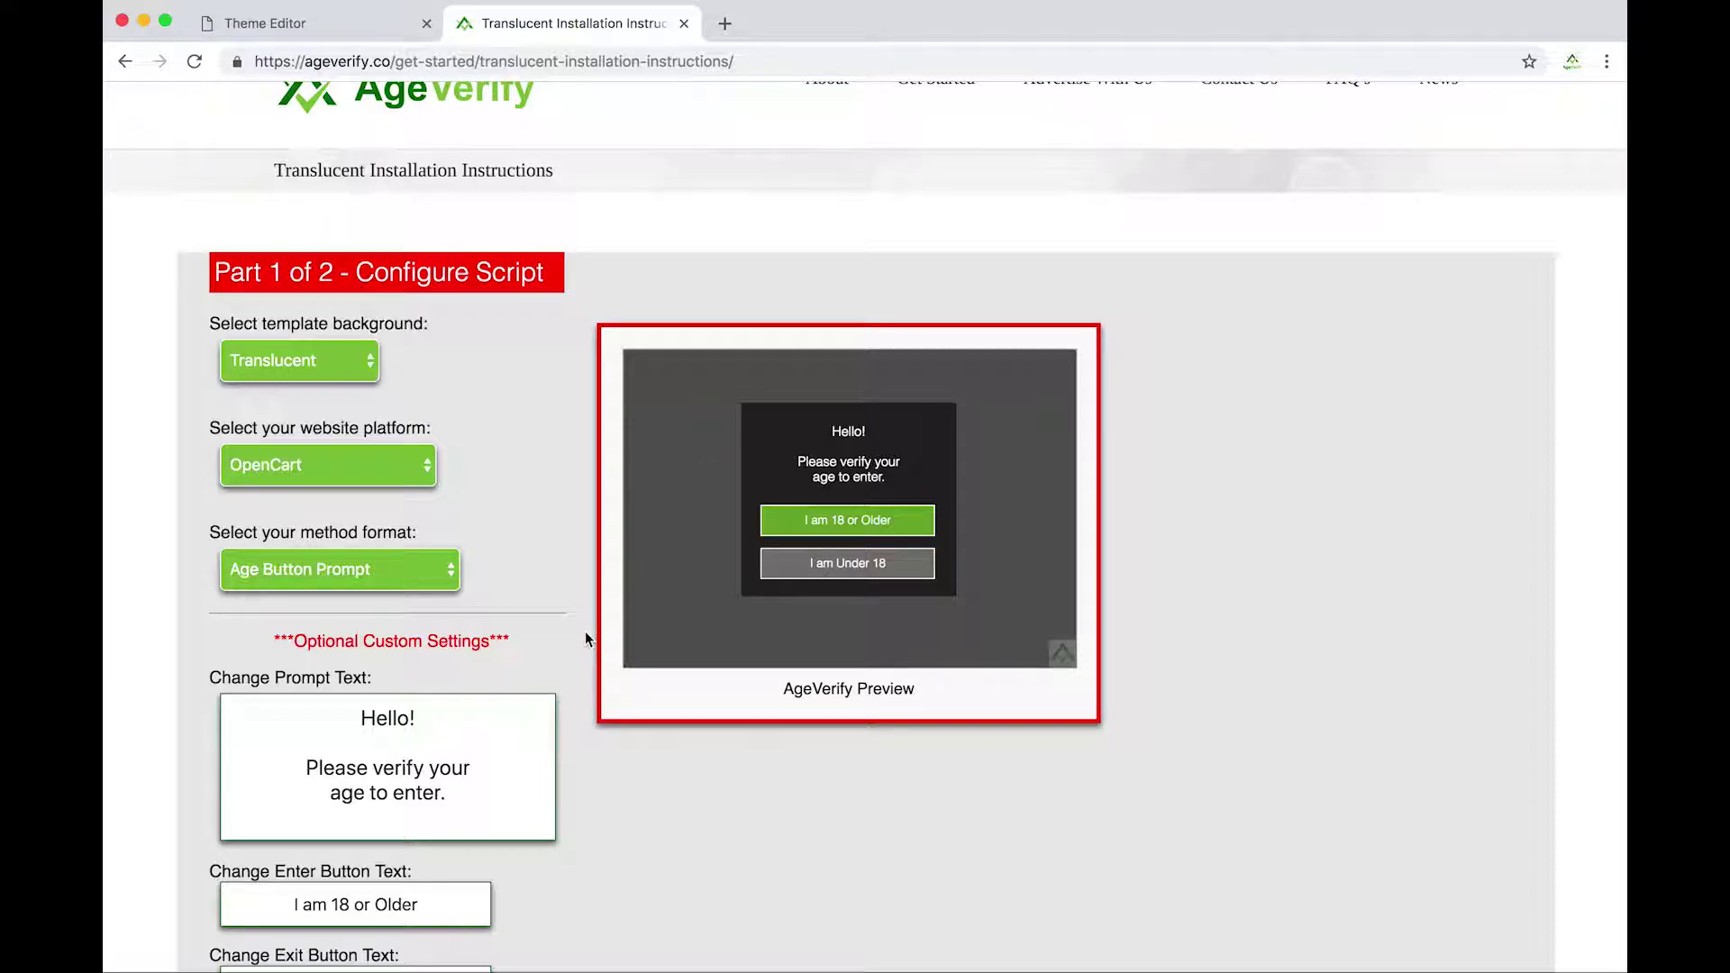
click(377, 712)
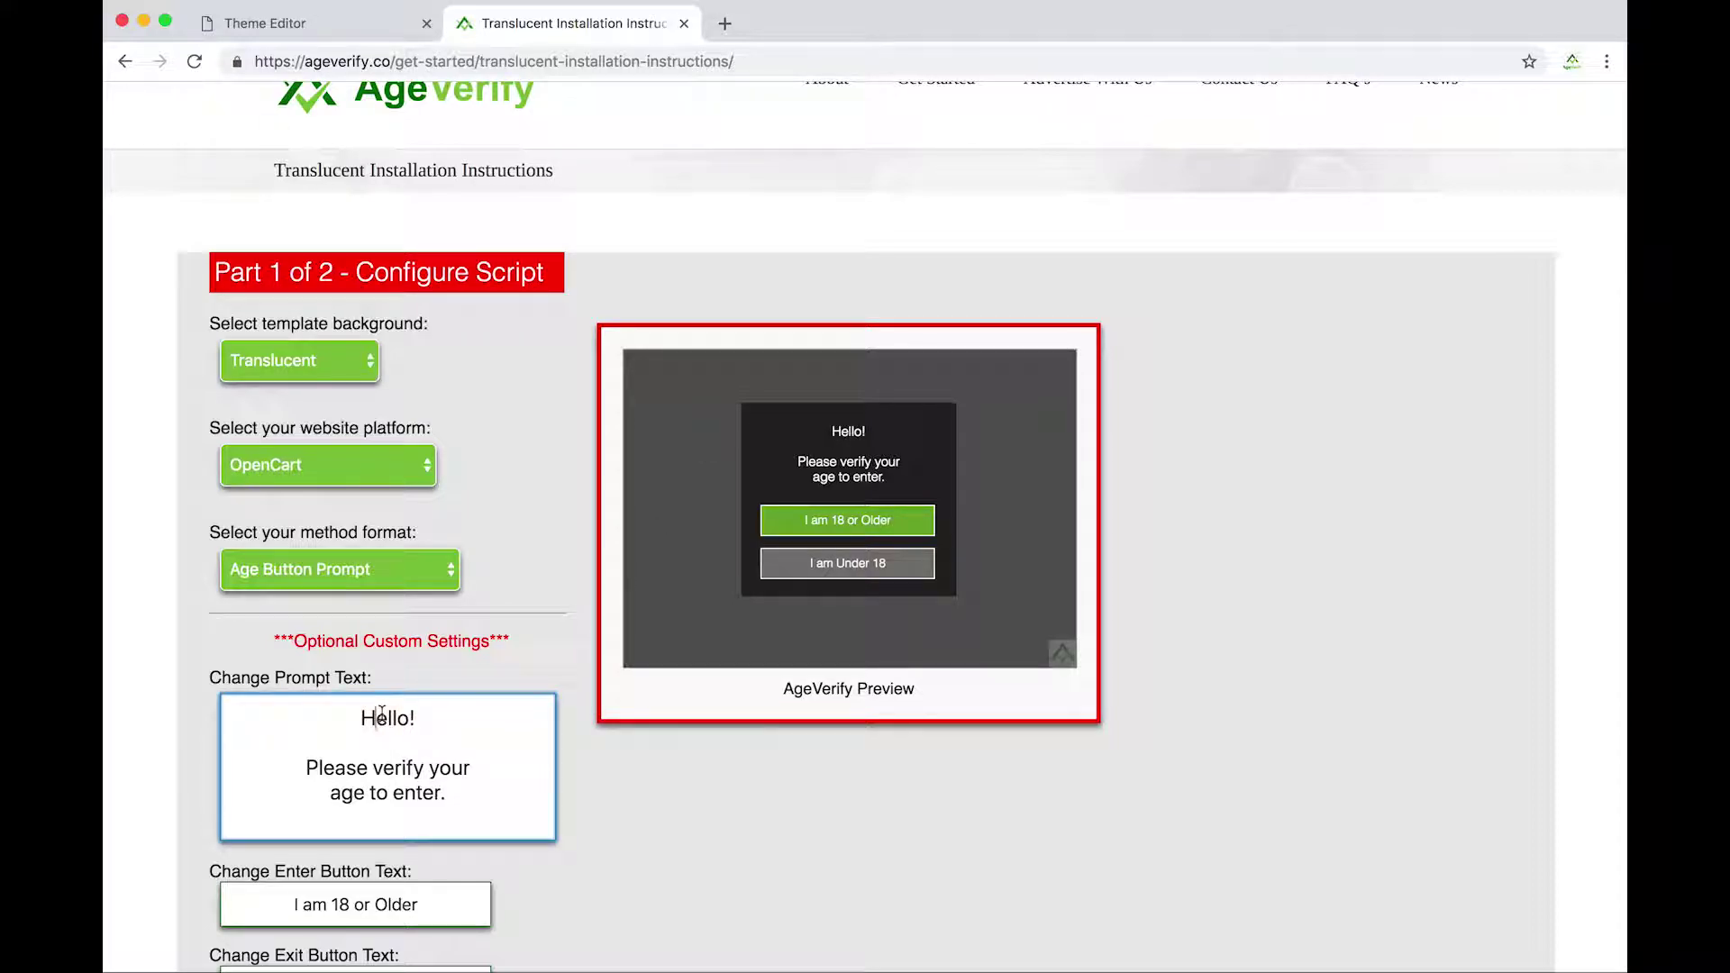
scroll(383, 720, down, 1)
double_click(383, 711)
text(Welcome)
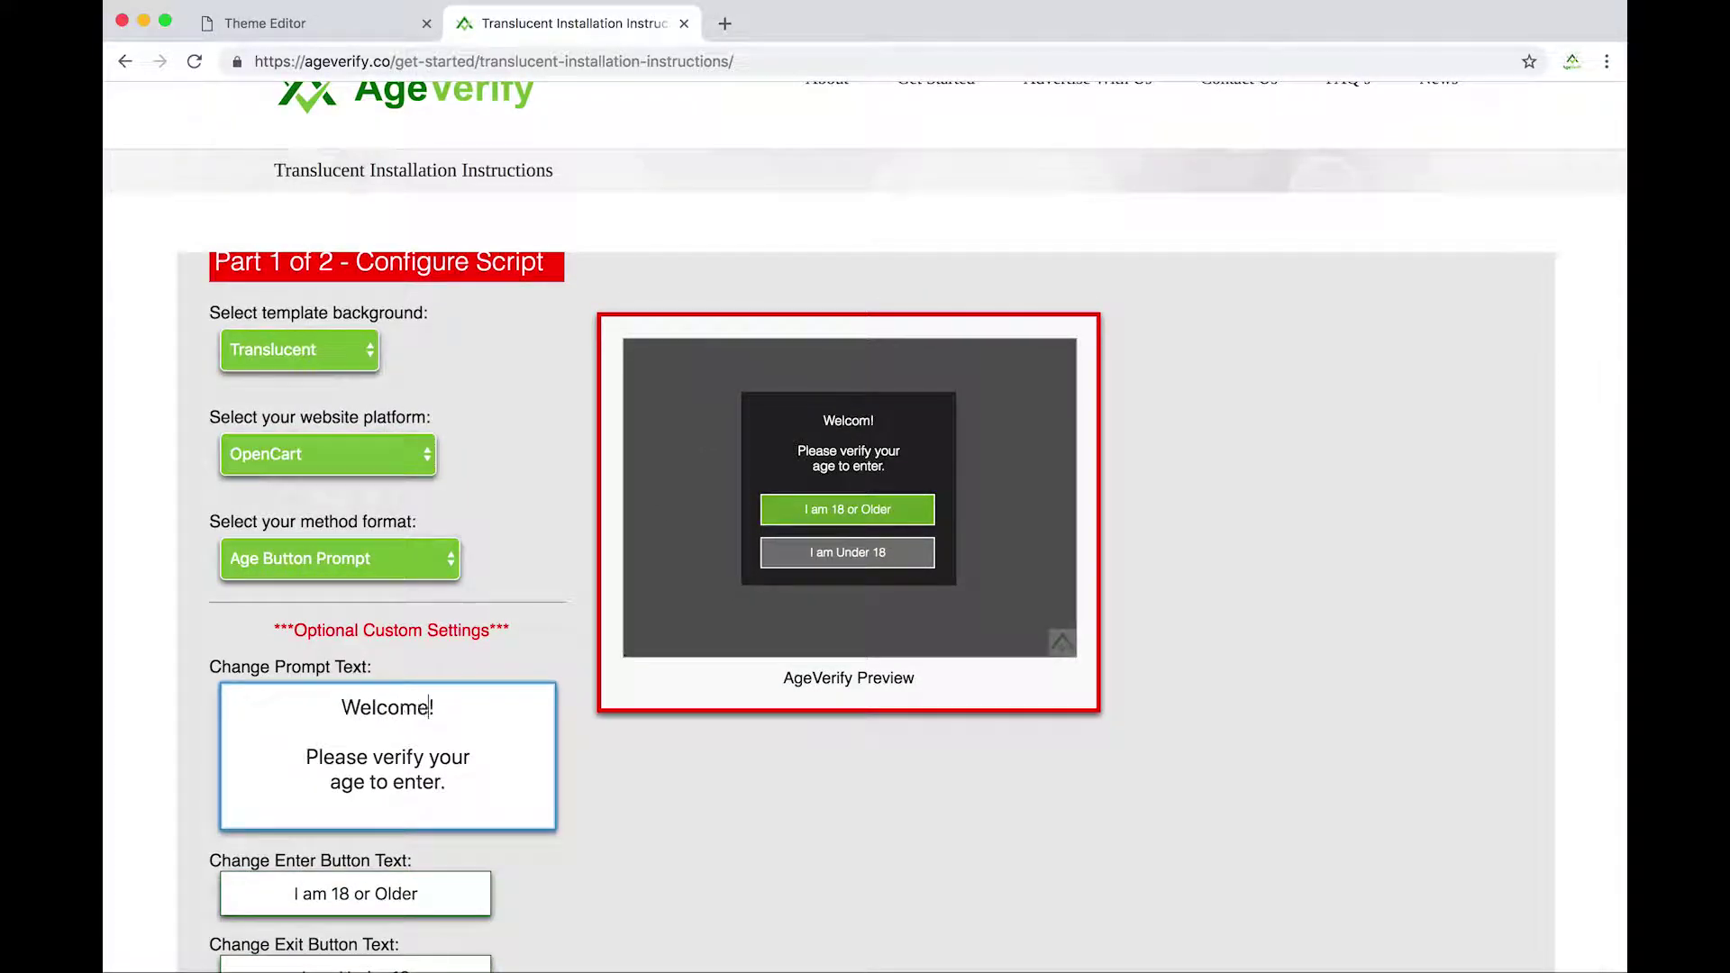
click(569, 694)
Step: Review the custom settings: 18-or-older/under-18 buttons, ageverify.co redirect, 30-day cookie
scroll(568, 699, down, 3)
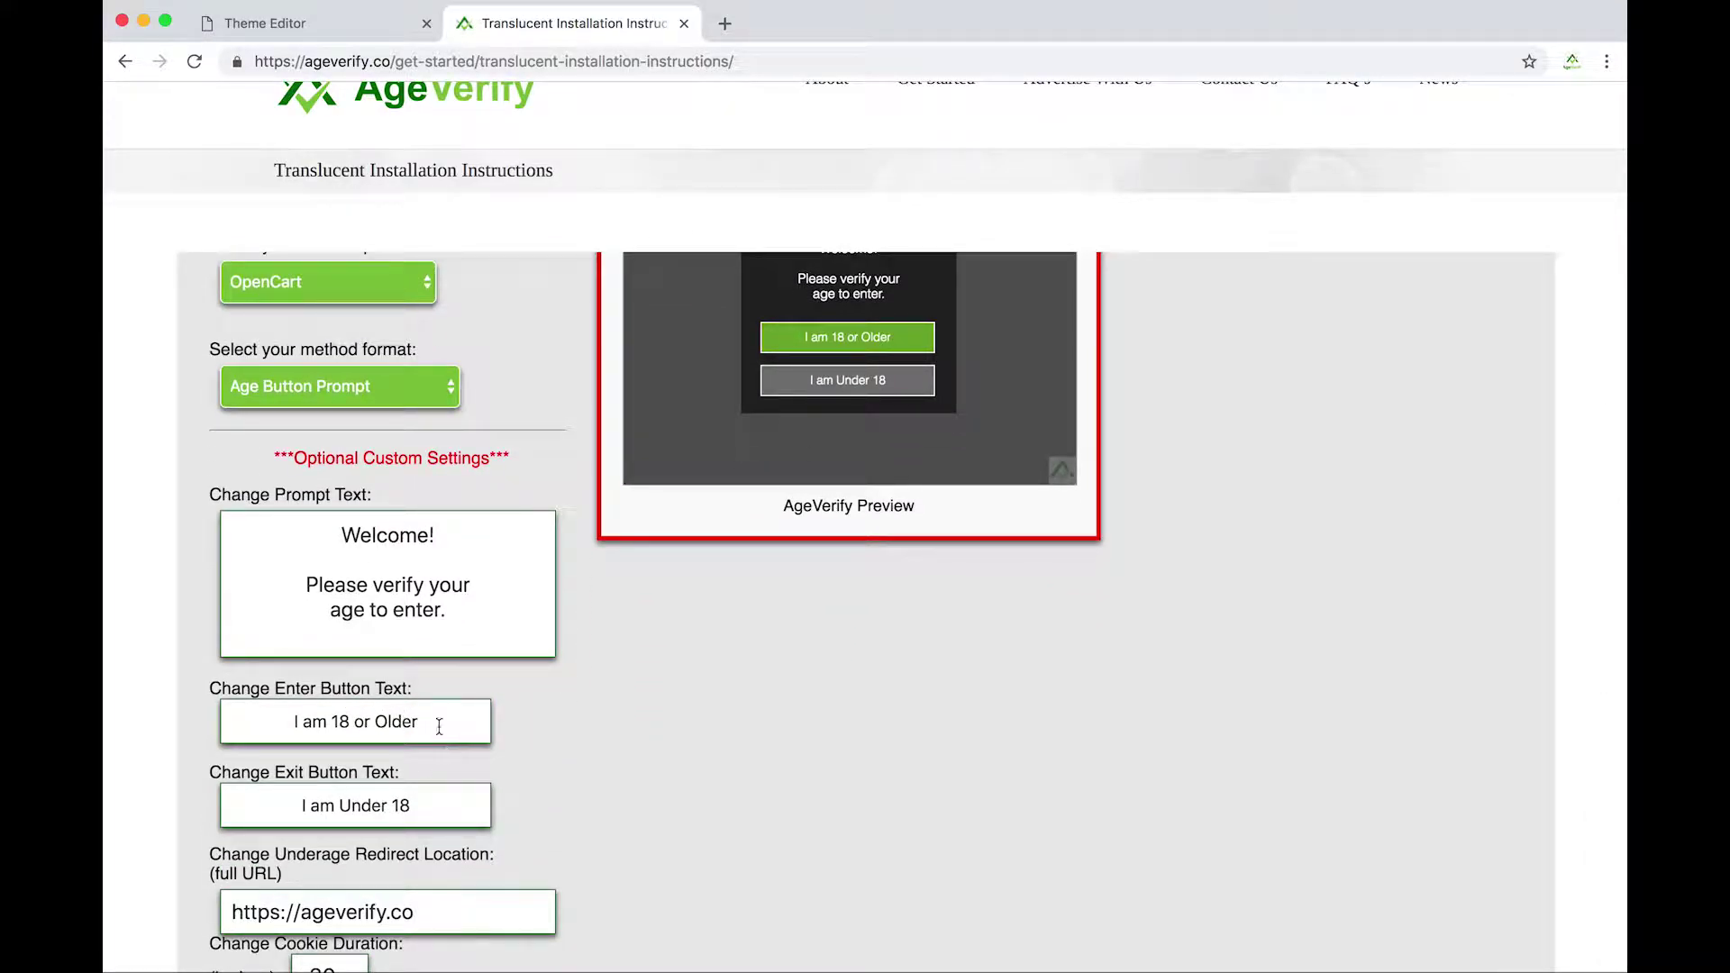
scroll(678, 791, down, 1)
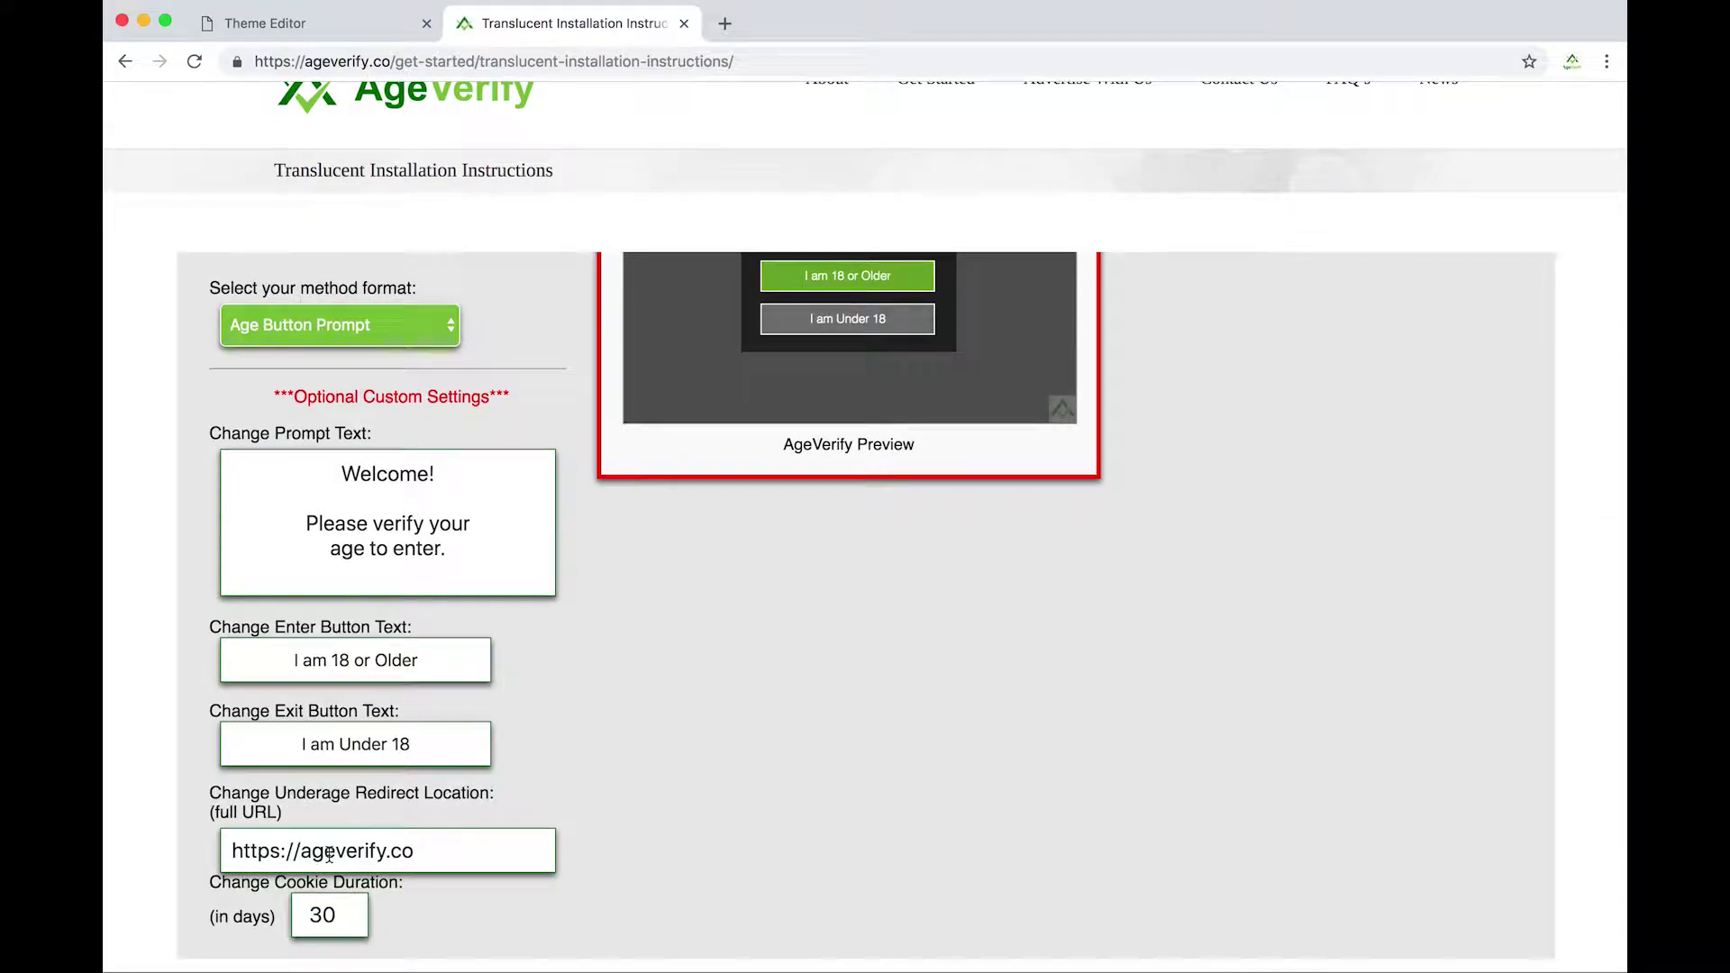
scroll(1015, 728, up, 2)
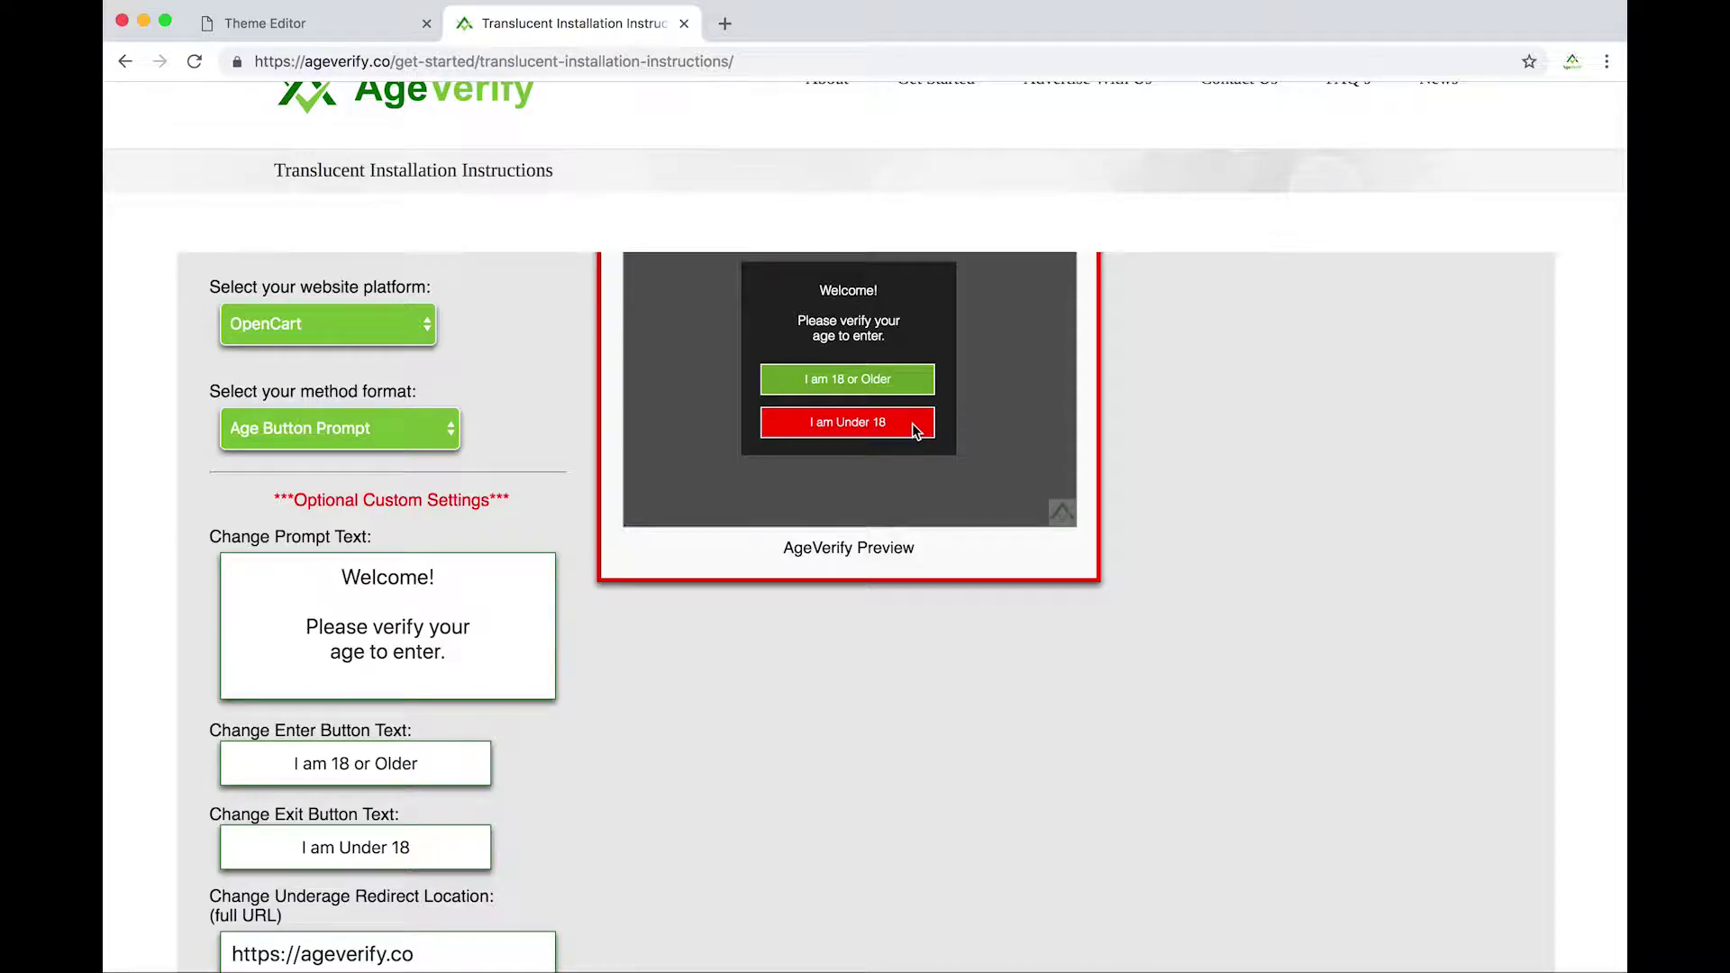
scroll(649, 743, down, 2)
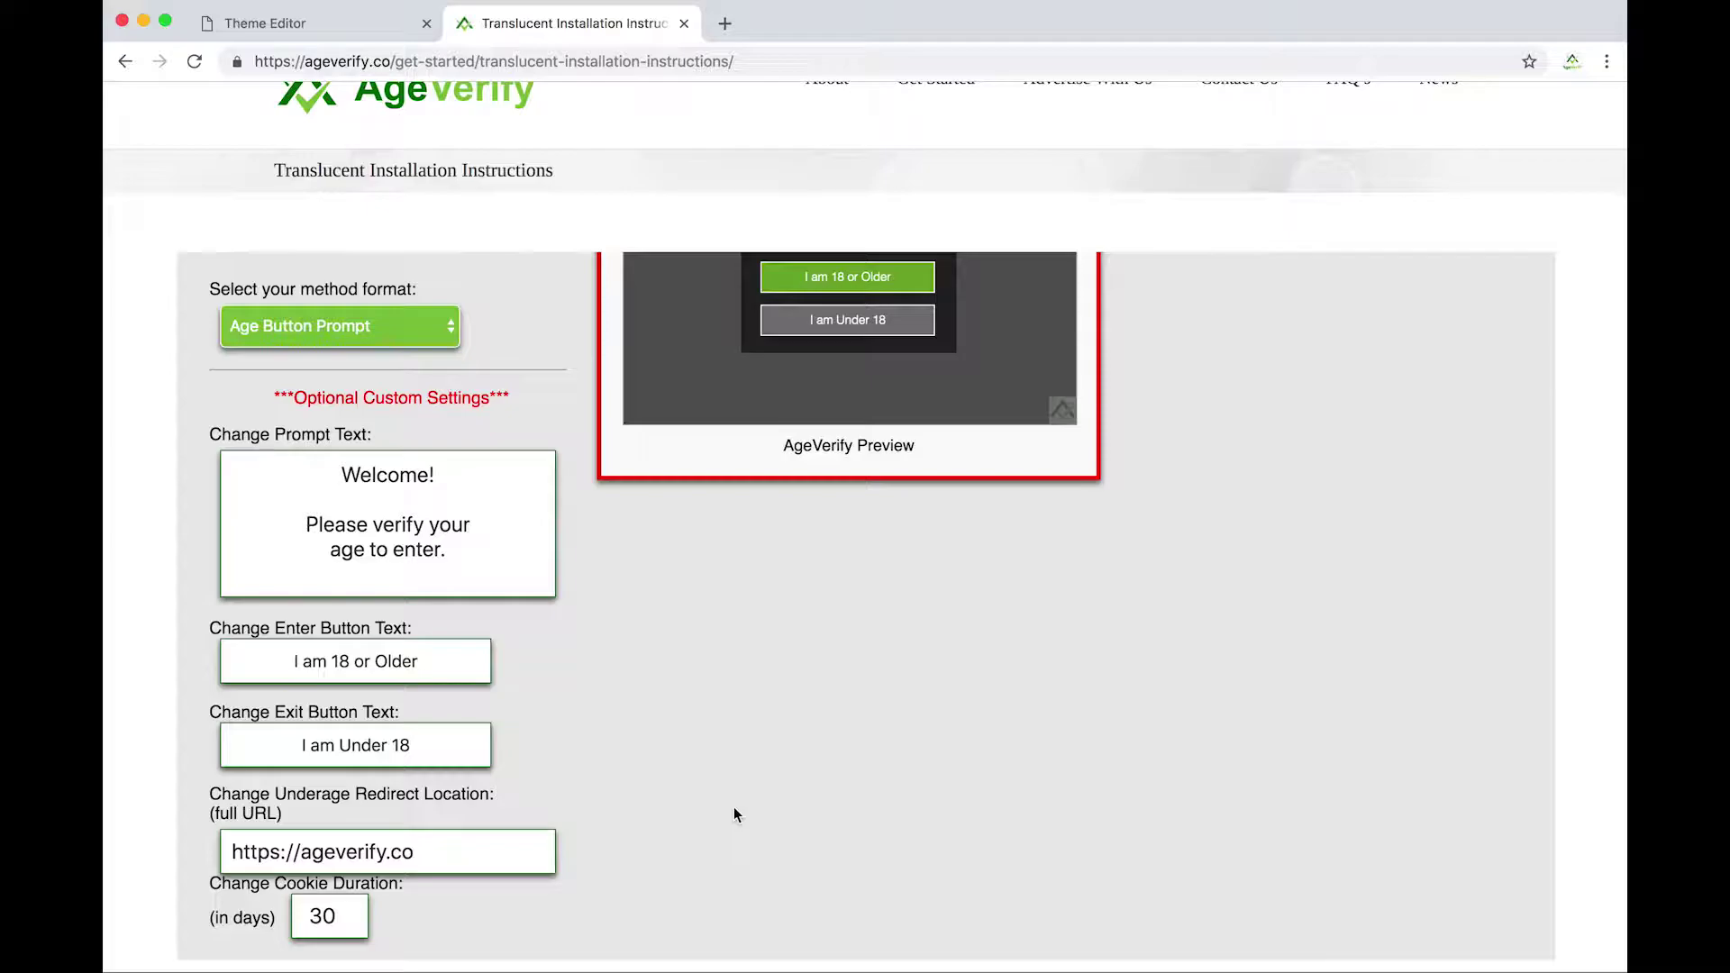
scroll(734, 811, down, 4)
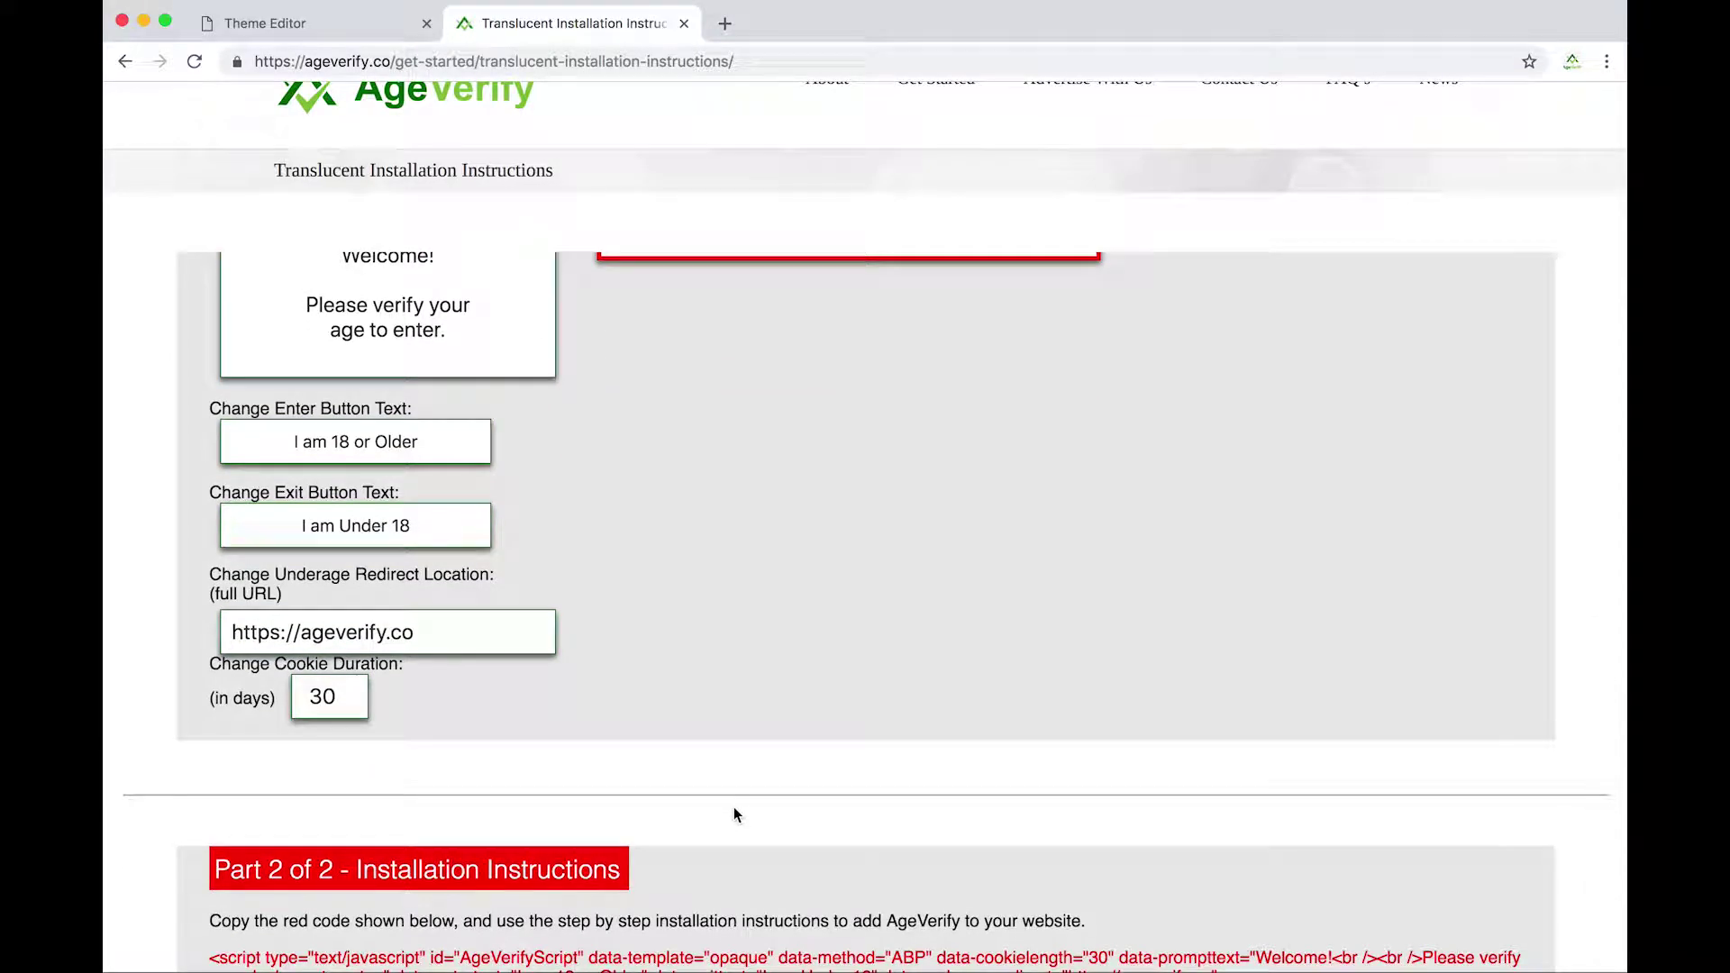
Step: Select and copy the red Part 2 script tag with the Welcome prompt
scroll(734, 811, down, 3)
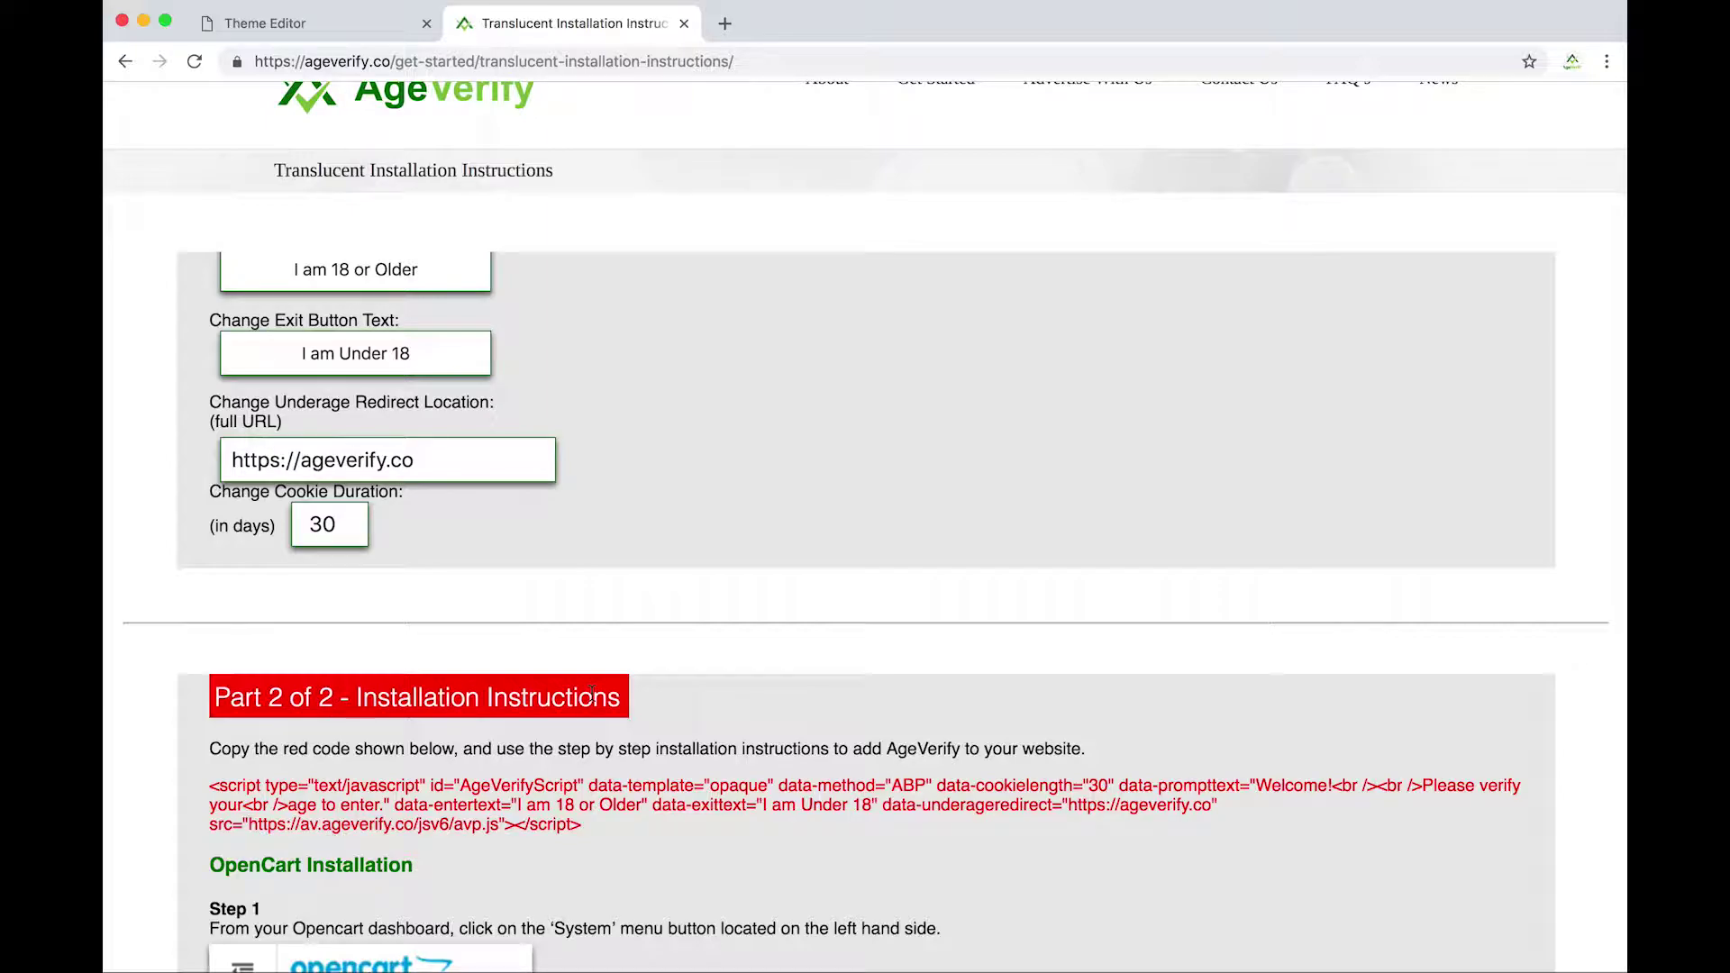
drag(586, 825, 206, 798)
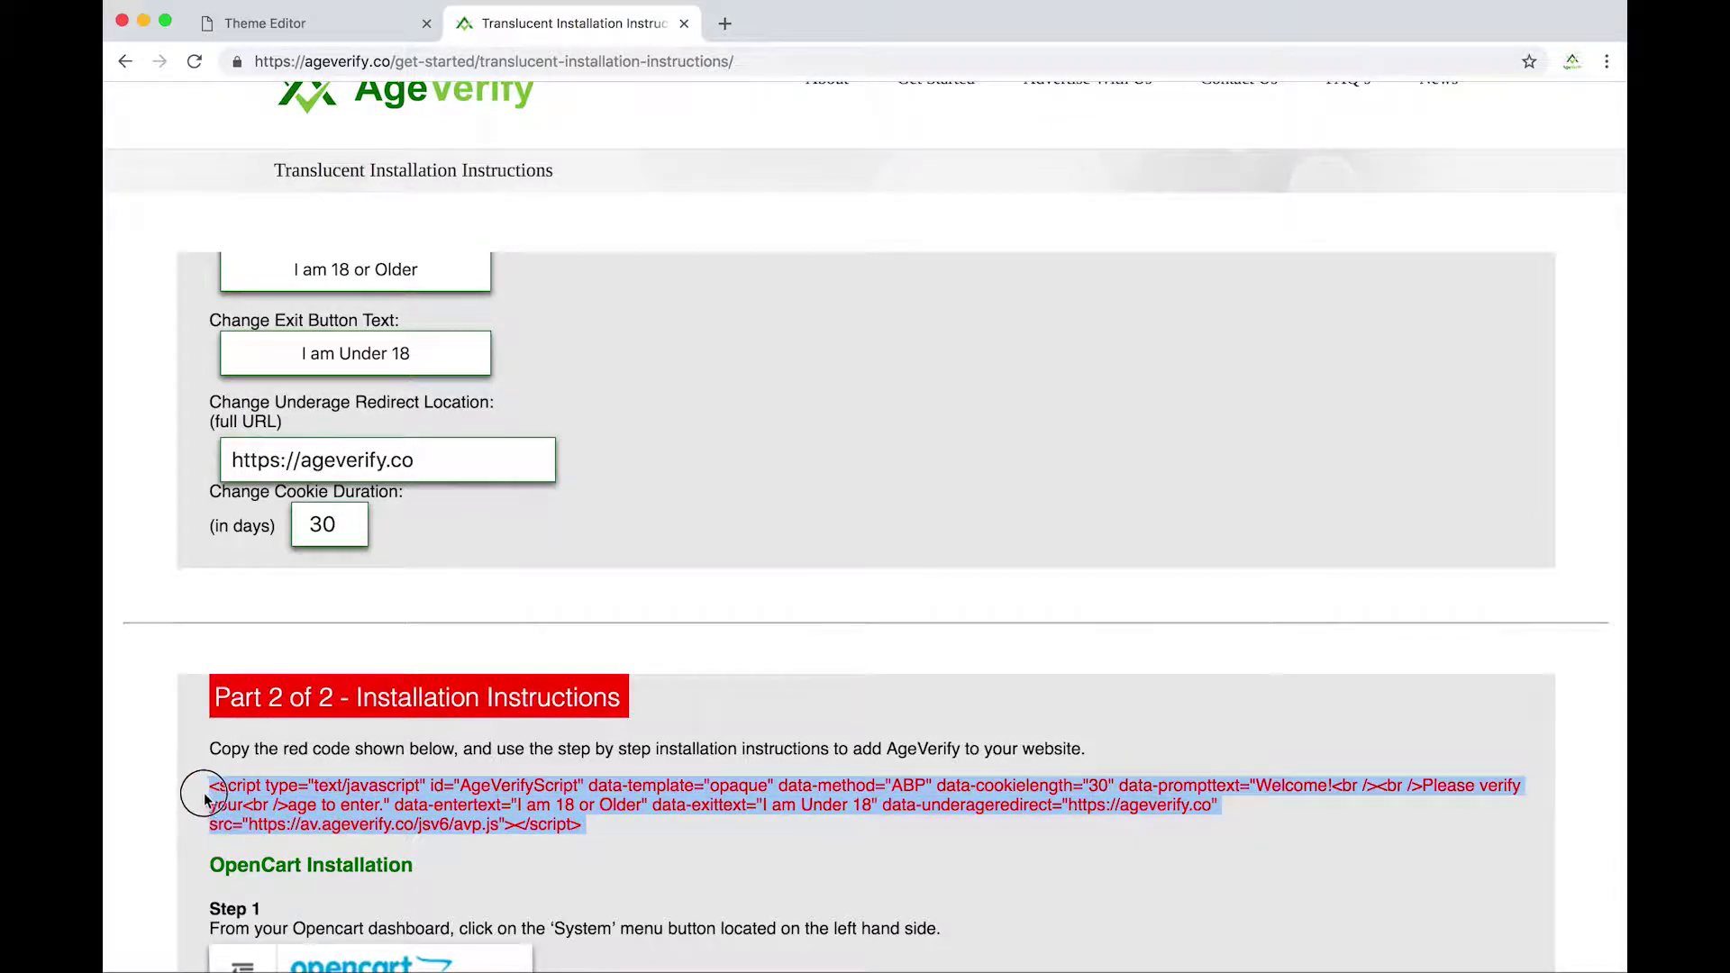
drag(586, 825, 211, 790)
right_click(297, 804)
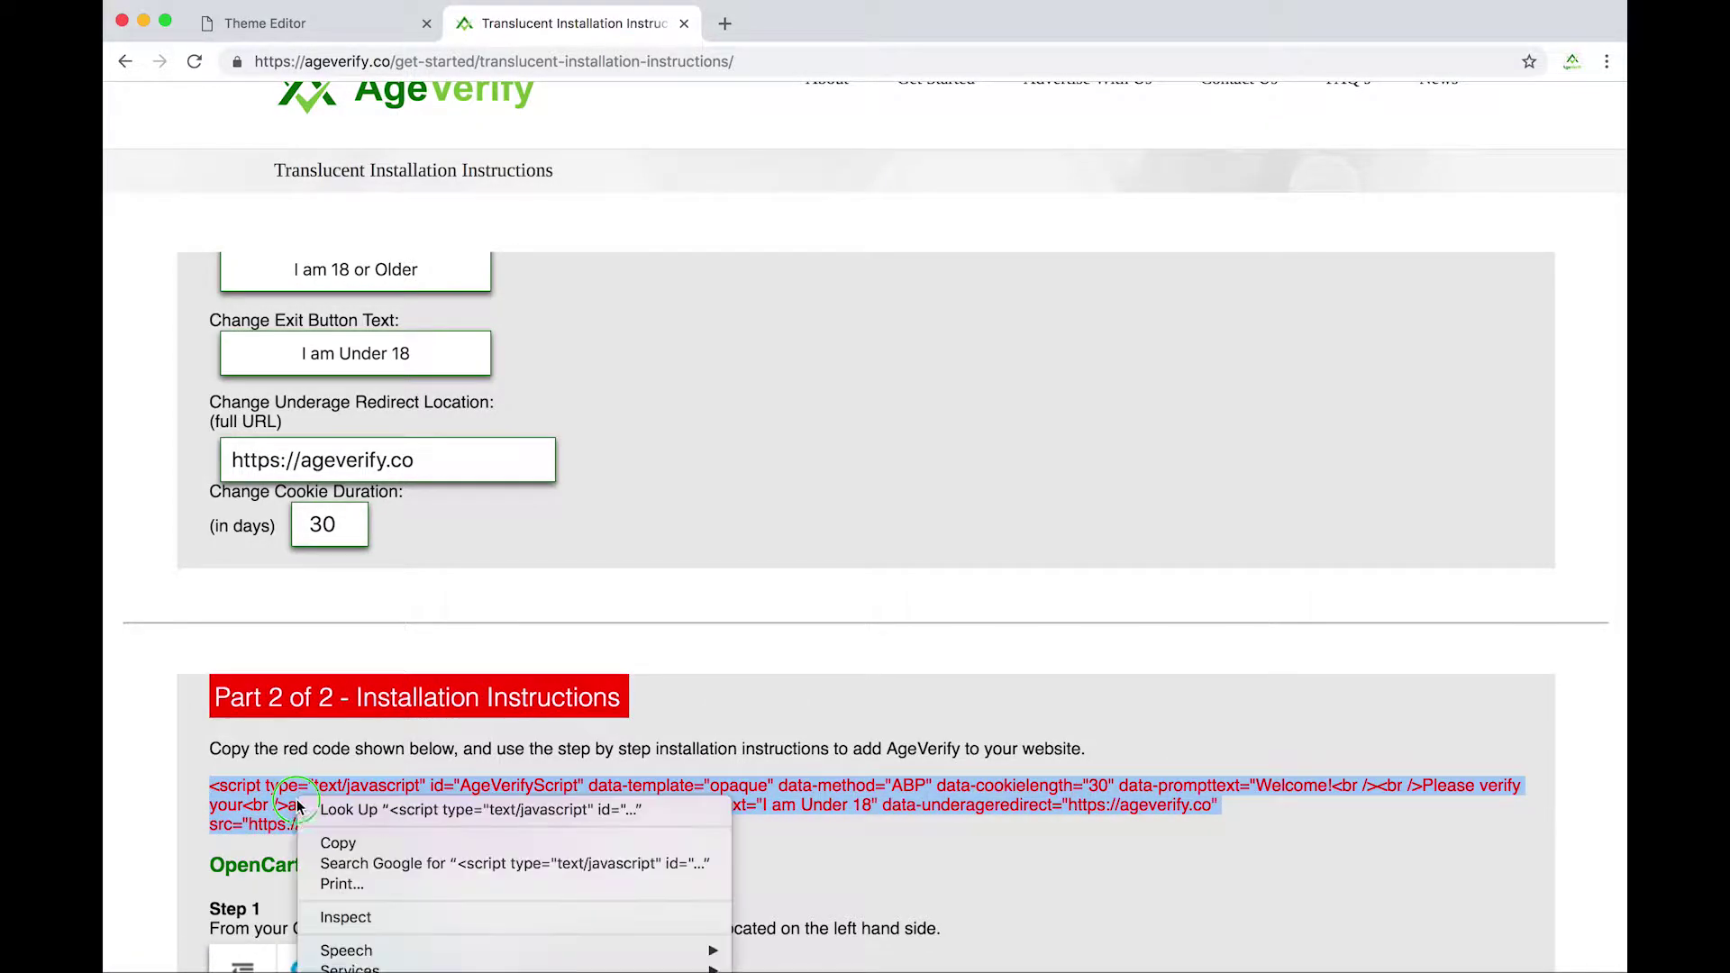
click(343, 844)
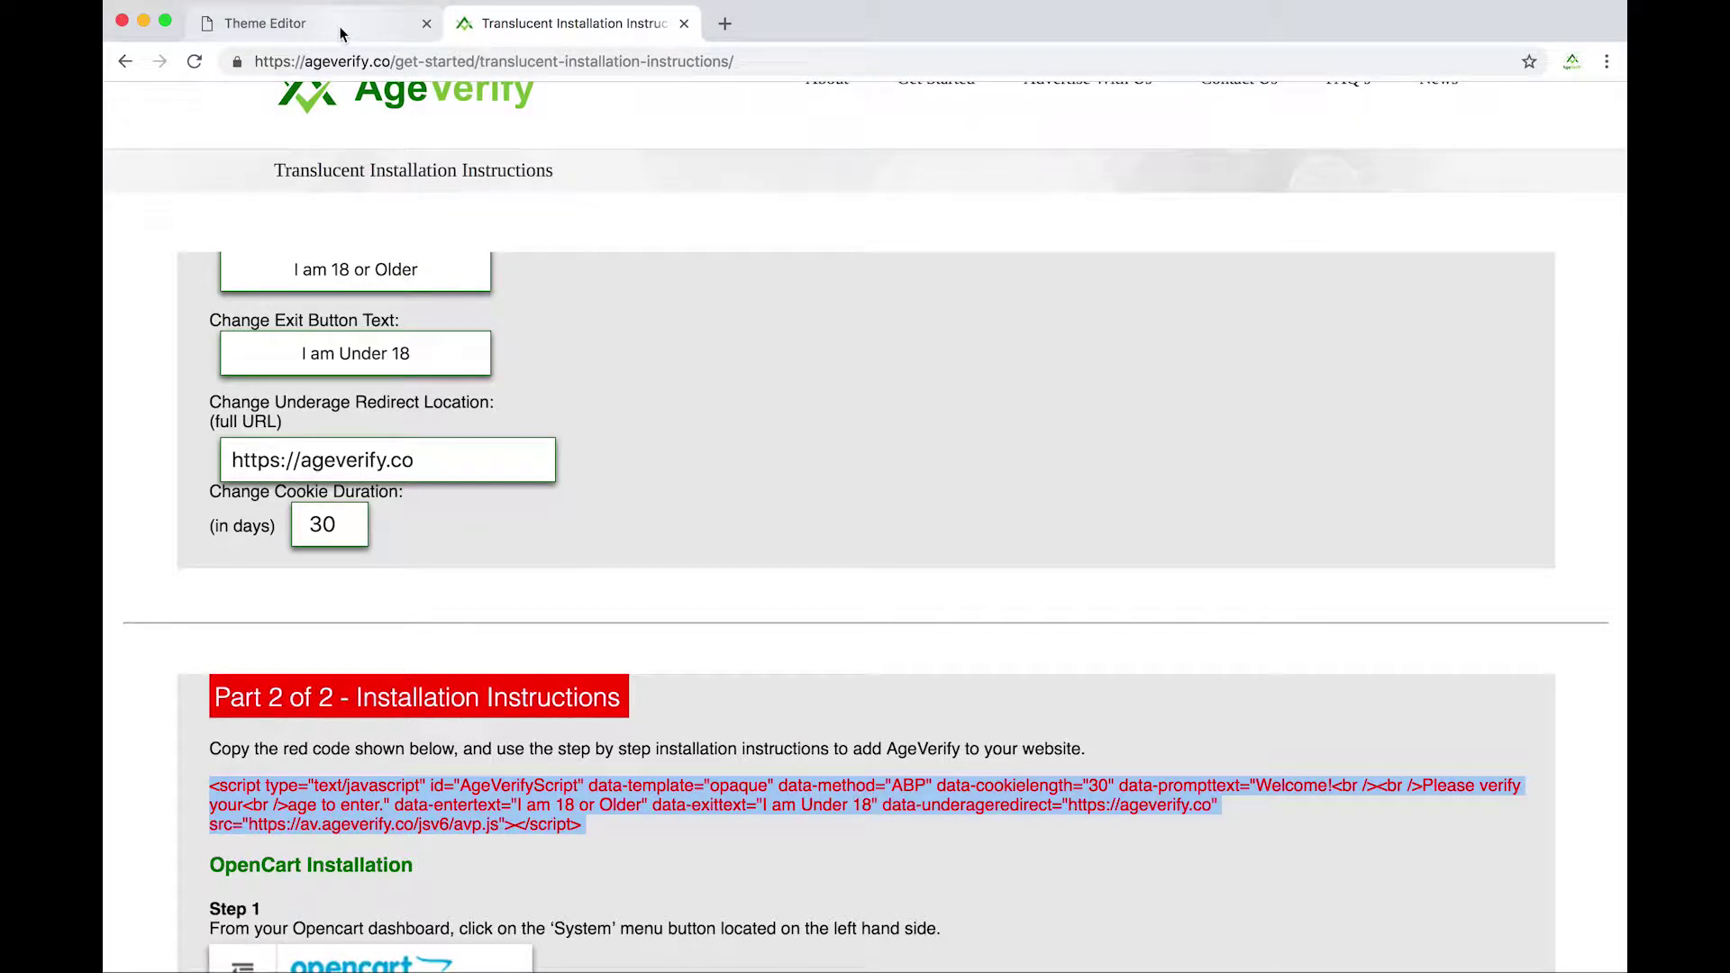
Step: Paste the AgeVerify script onto empty line 9 after <head> in header.twig
click(282, 26)
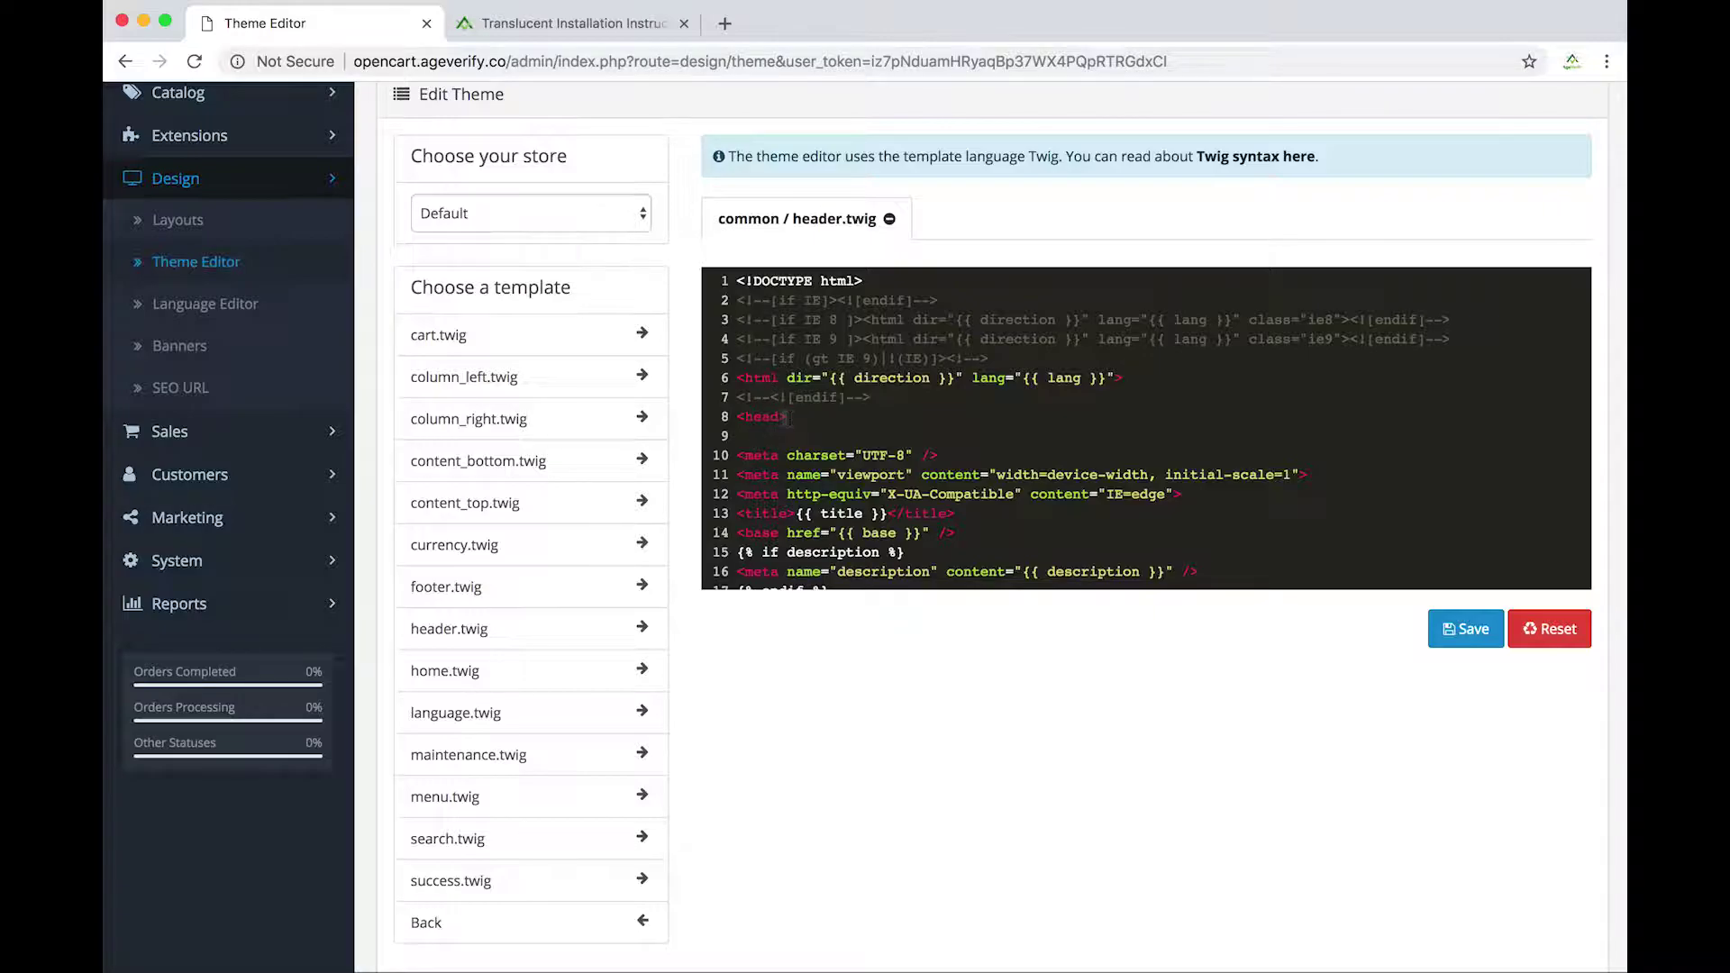
click(775, 434)
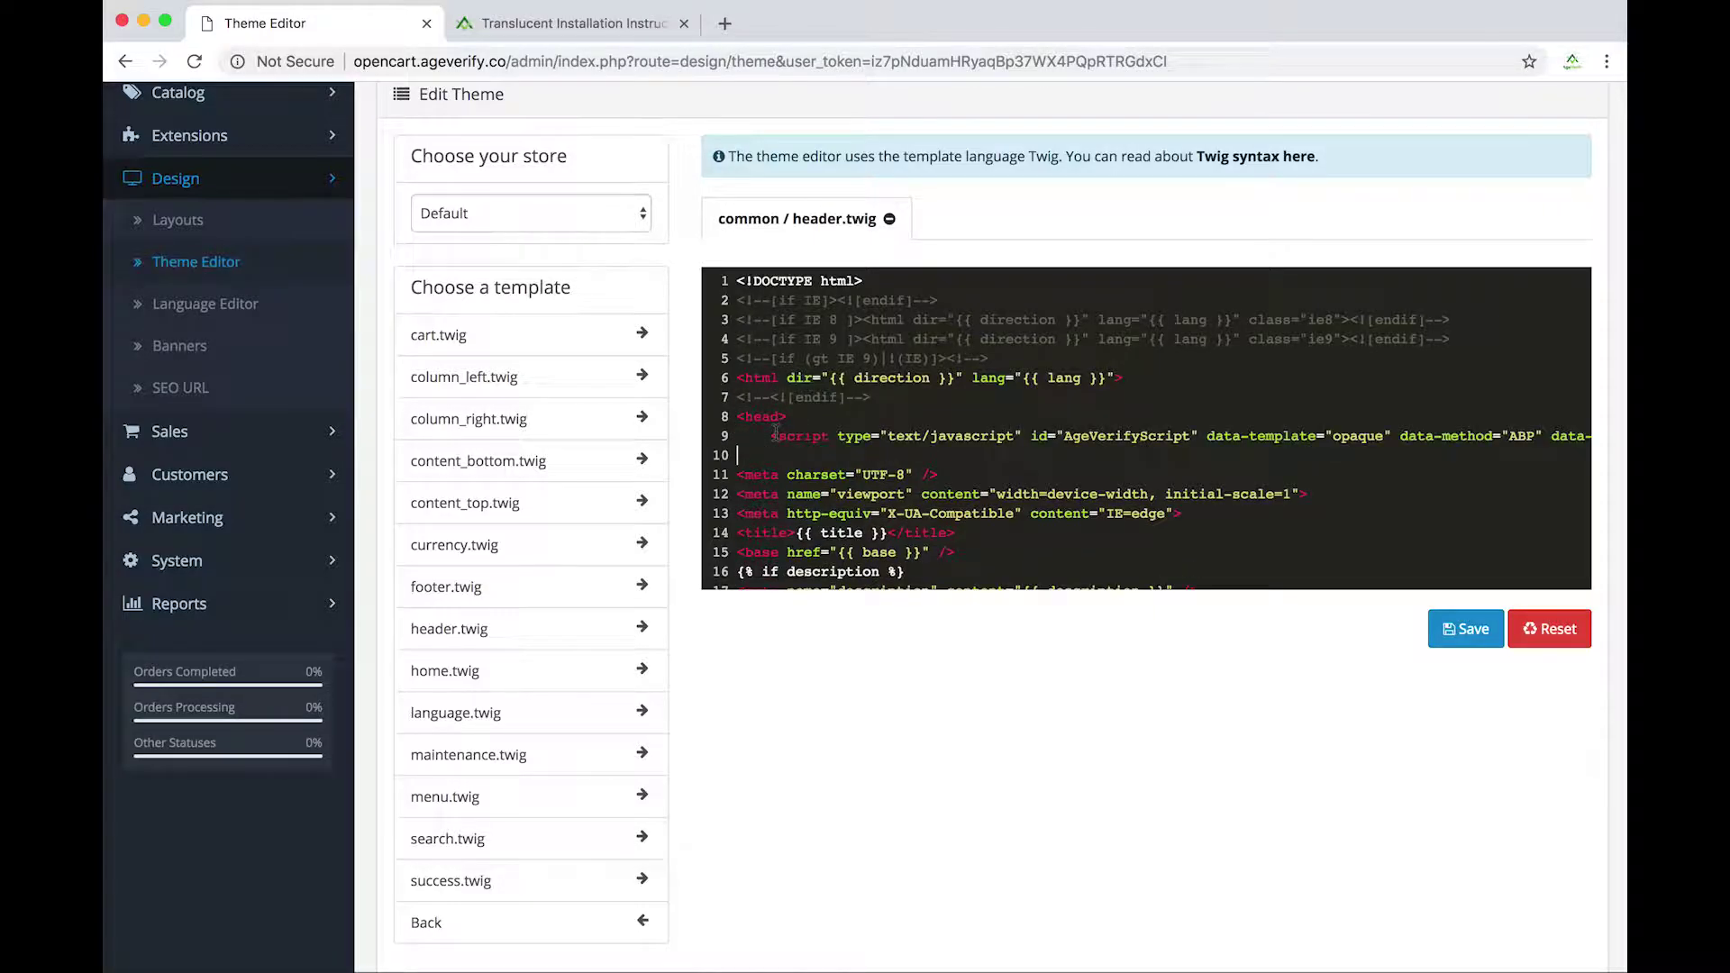
key(super+v)
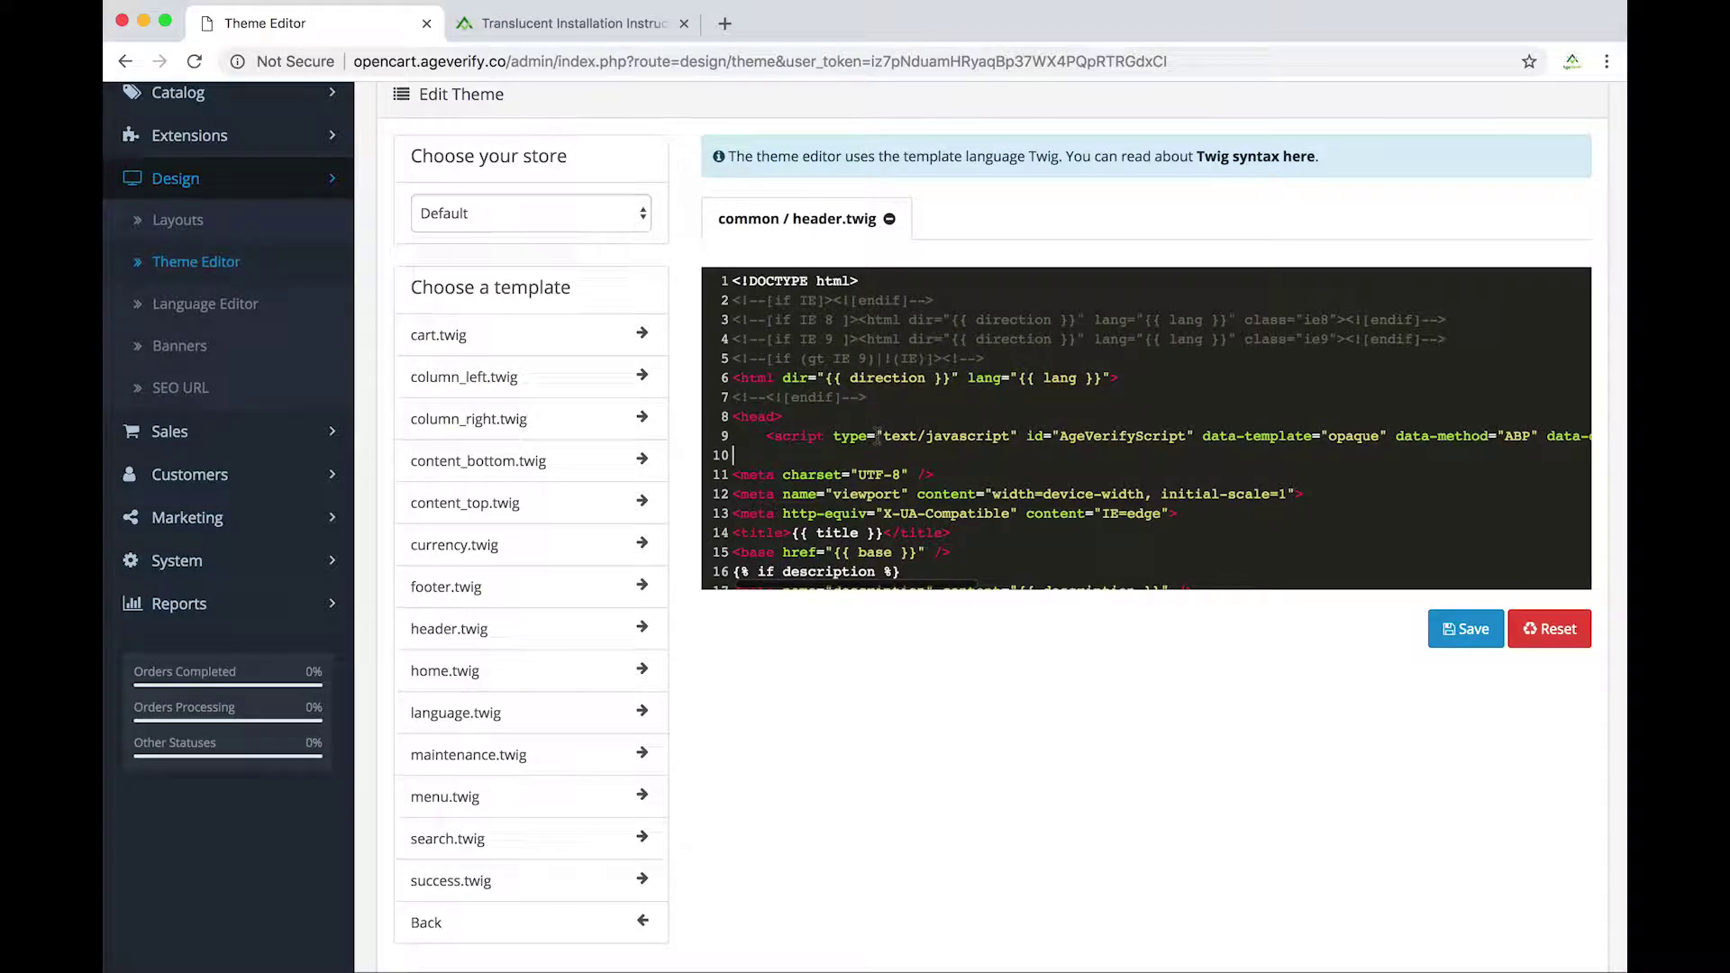
scroll(876, 437, right, 5)
scroll(876, 437, right, 10)
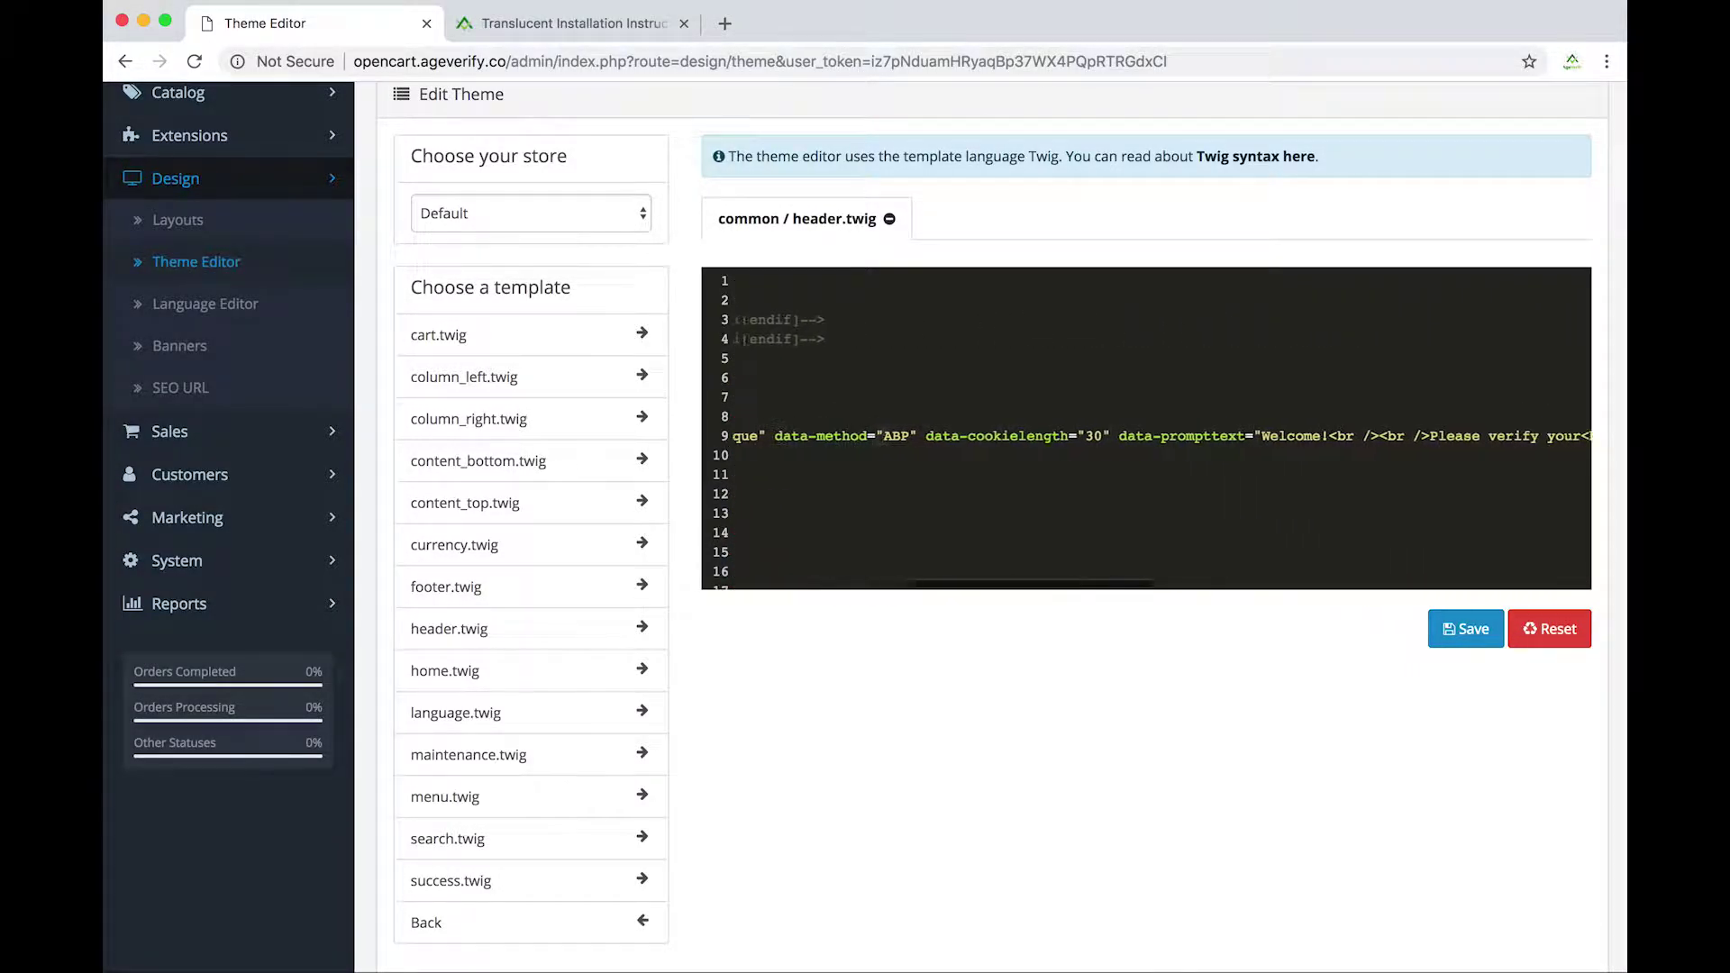
scroll(883, 442, right, 5)
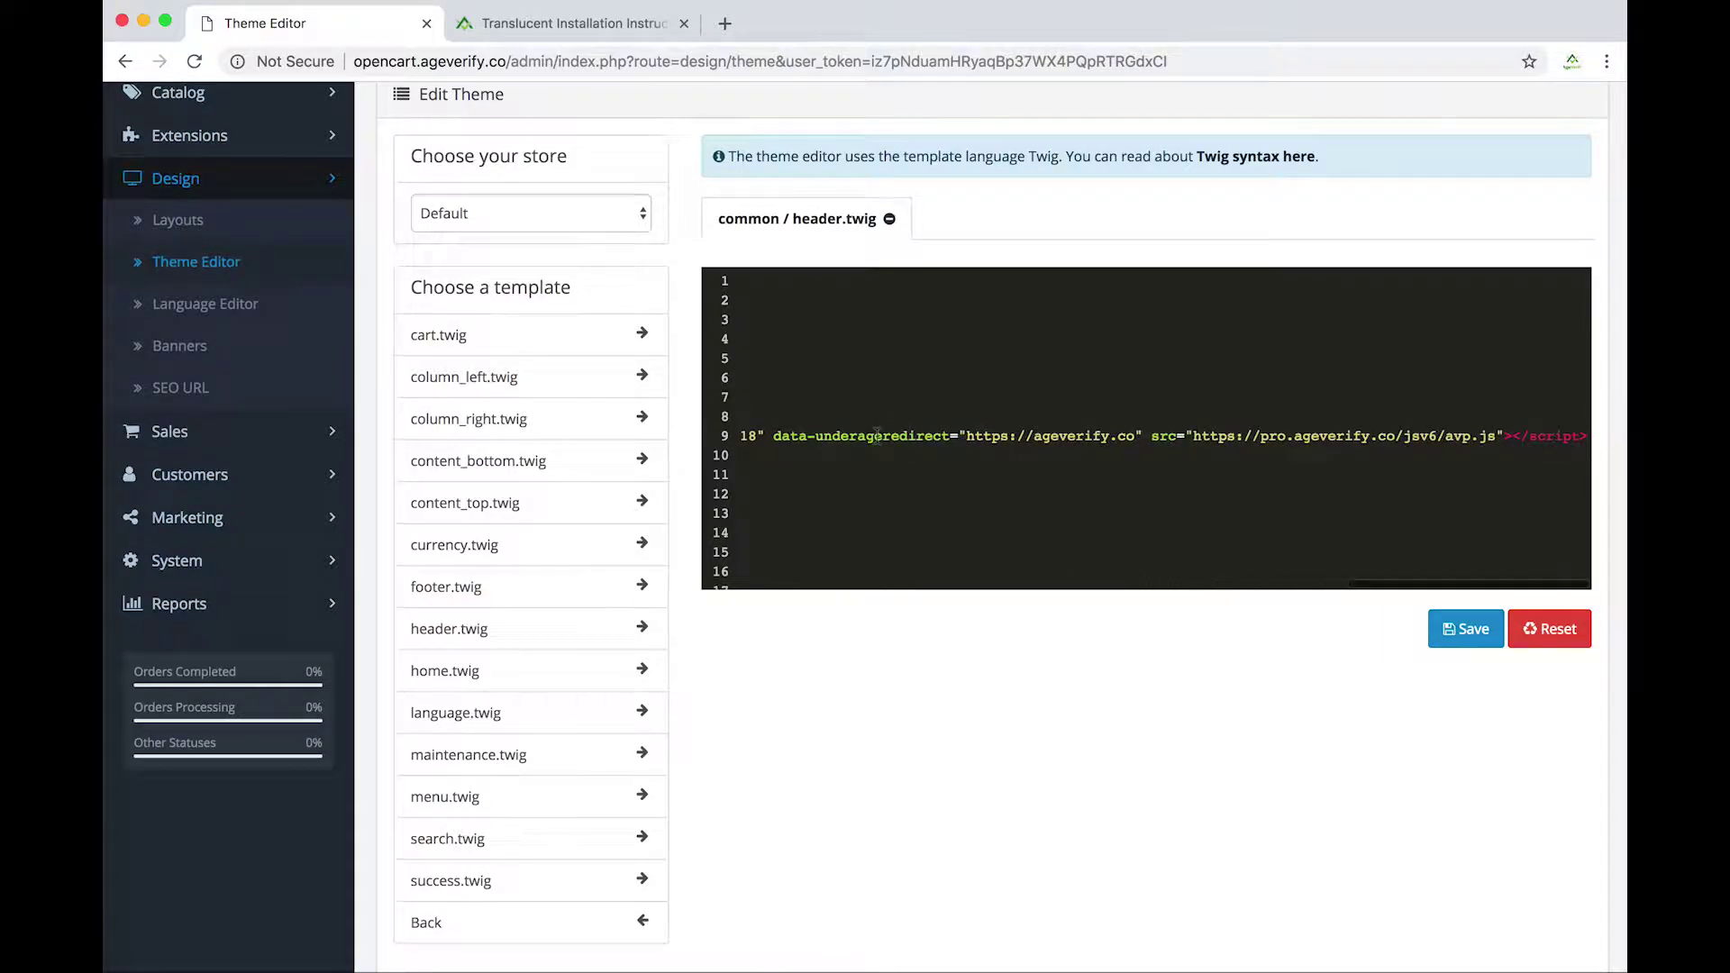
scroll(883, 441, left, 12)
scroll(885, 443, left, 15)
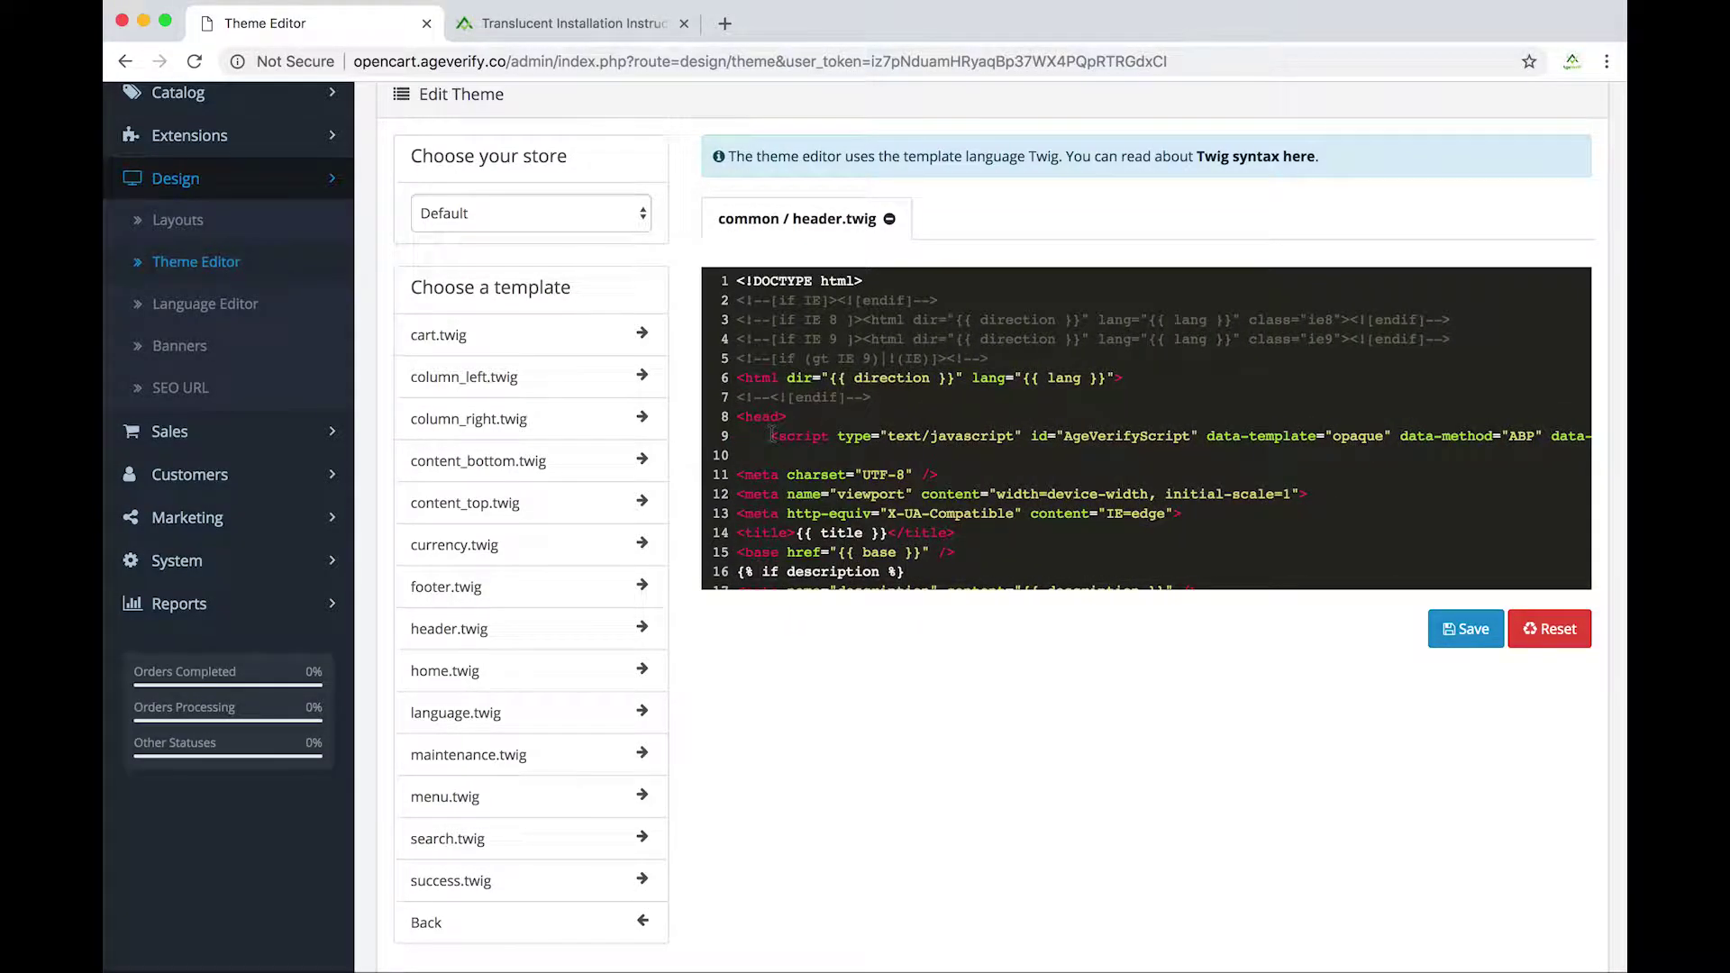
Step: Save the edited header.twig template and head to the storefront
drag(771, 436, 821, 436)
click(1452, 633)
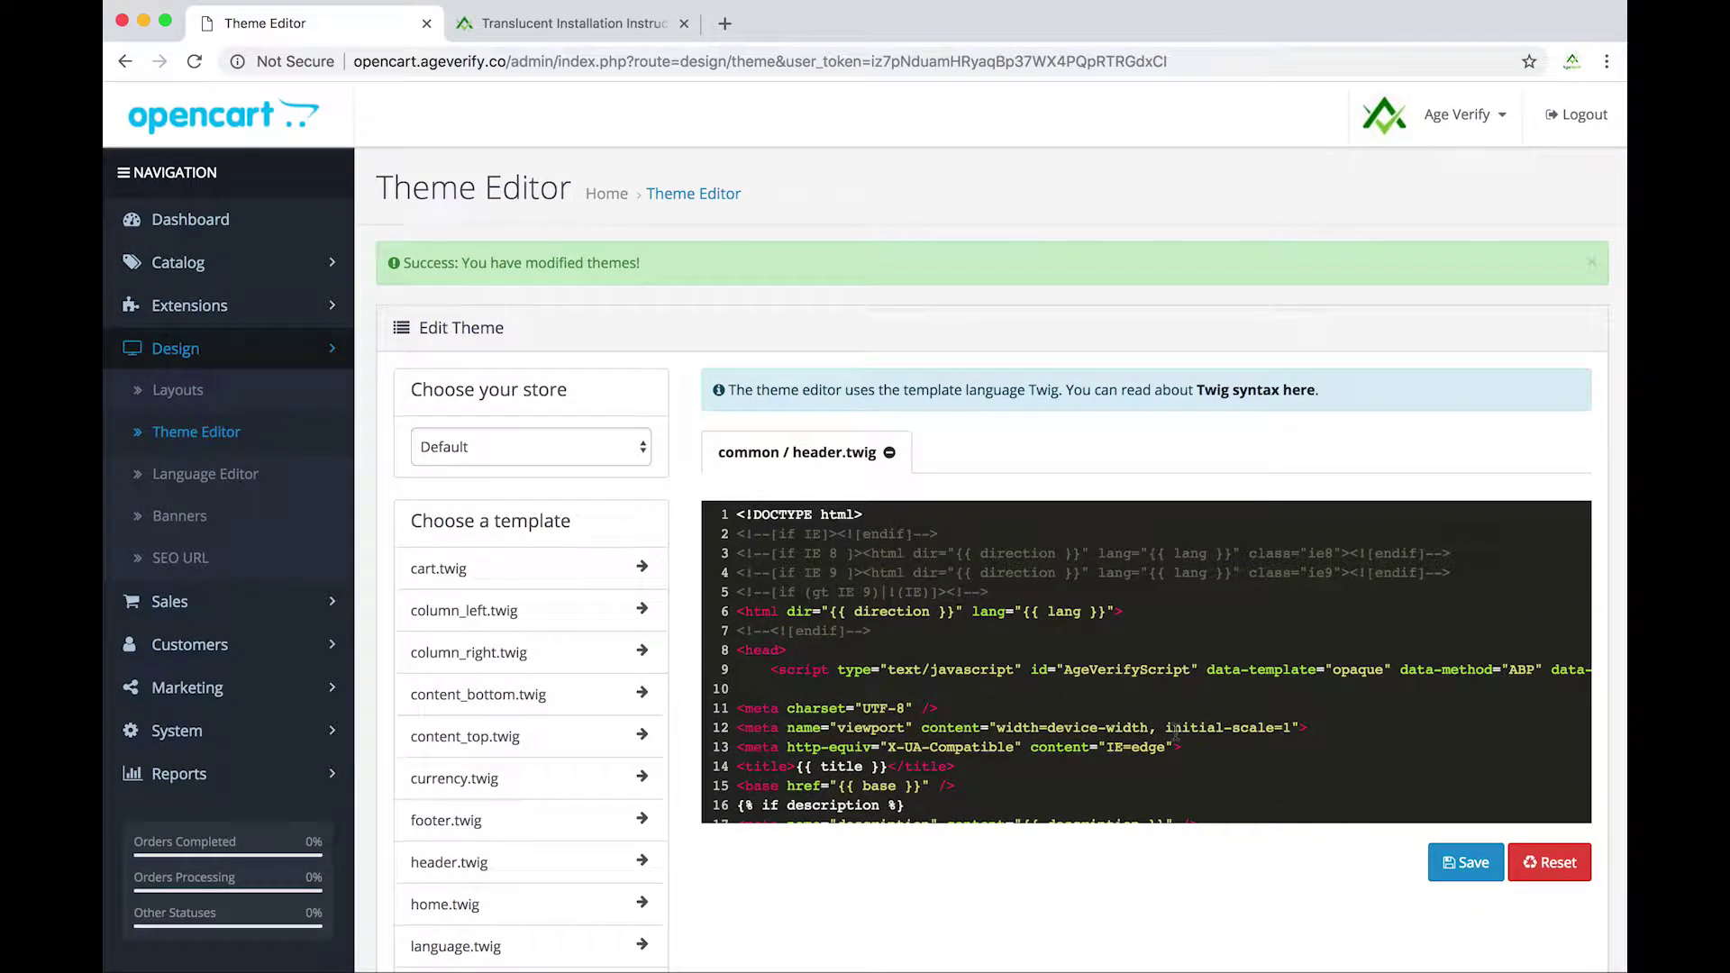
click(1505, 121)
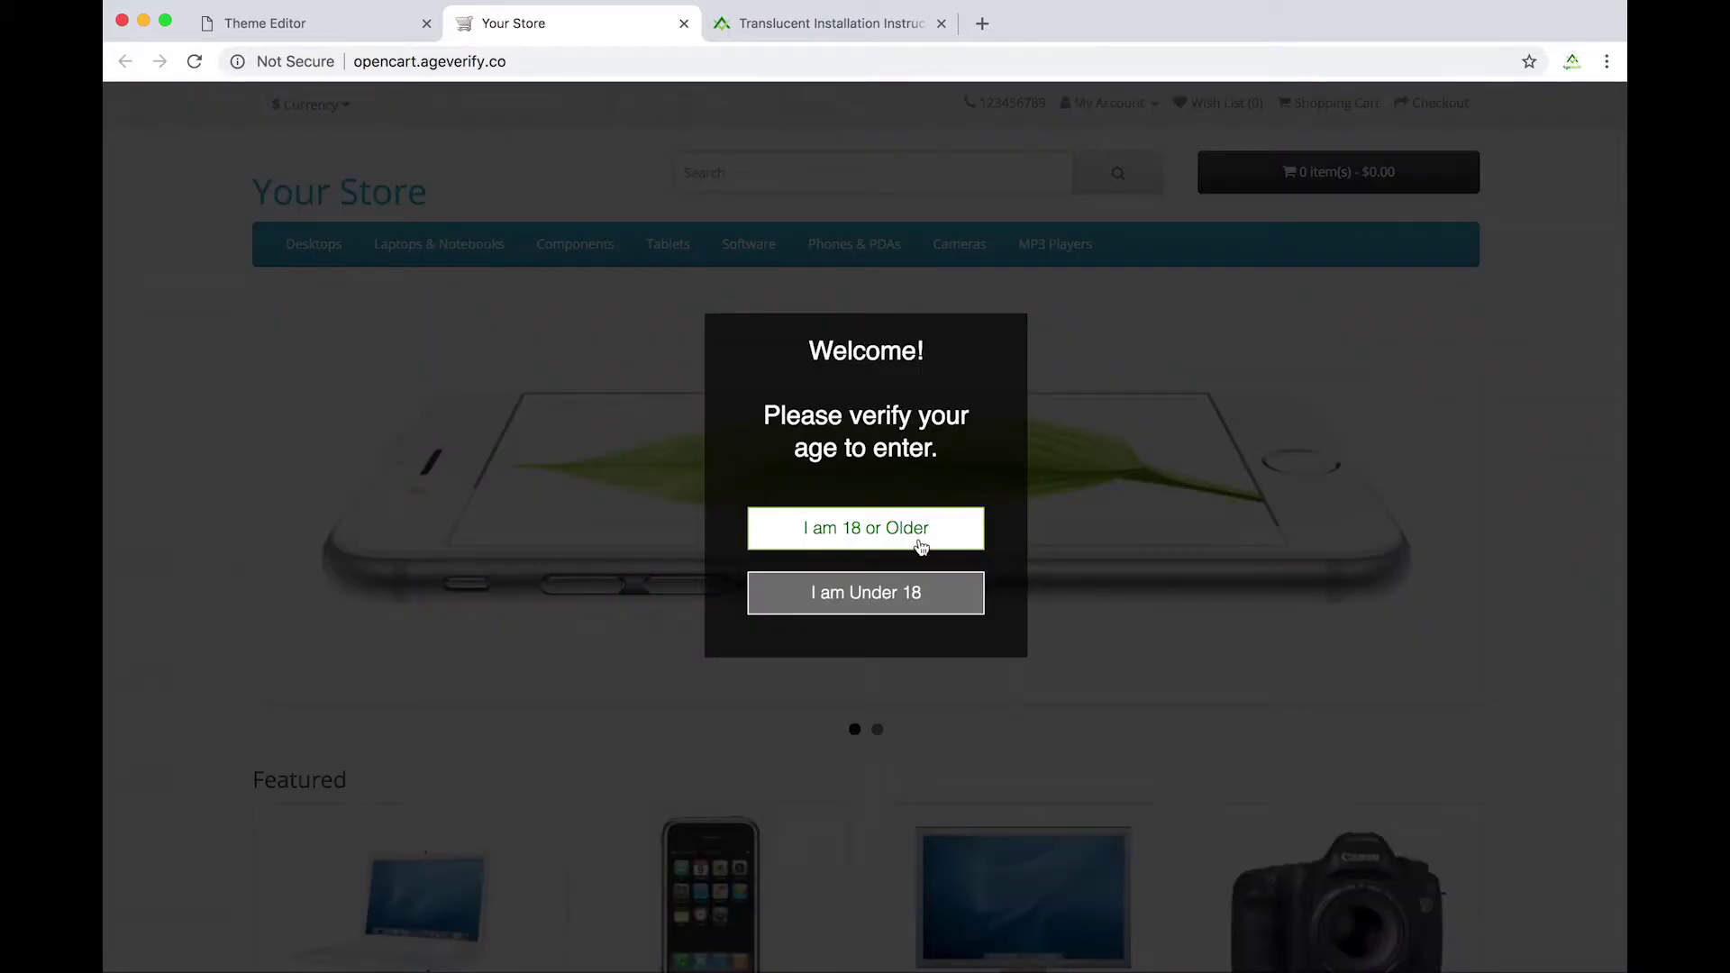
click(920, 547)
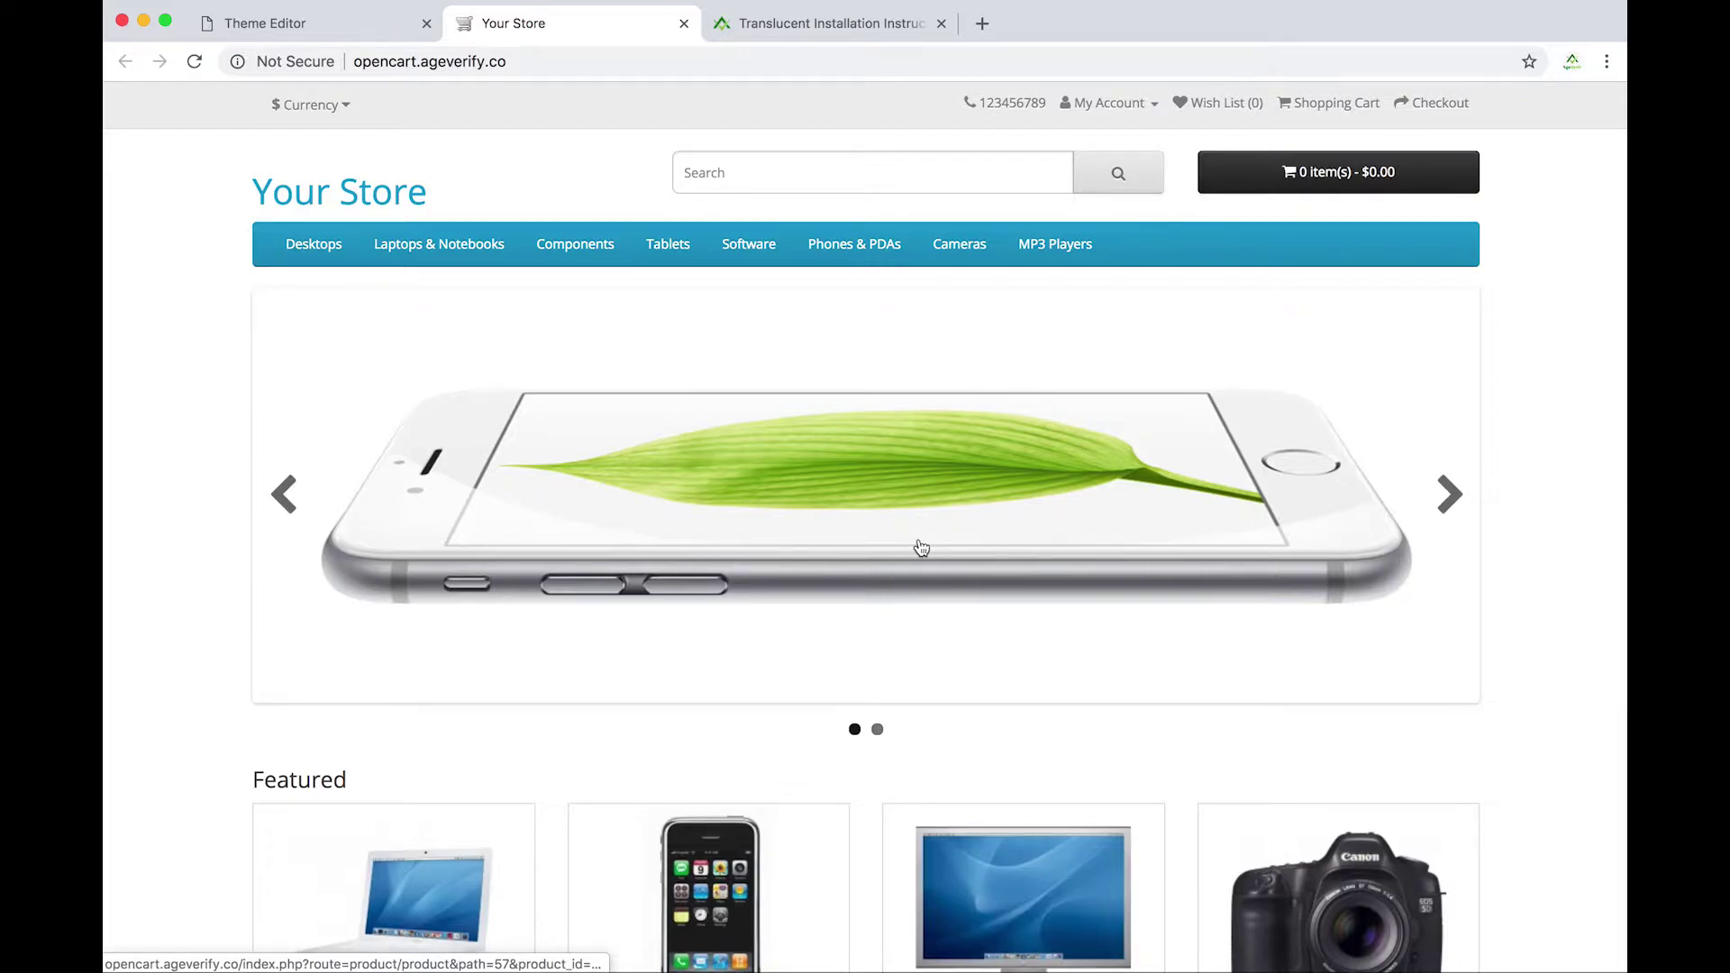
scroll(919, 547, down, 10)
scroll(917, 537, up, 10)
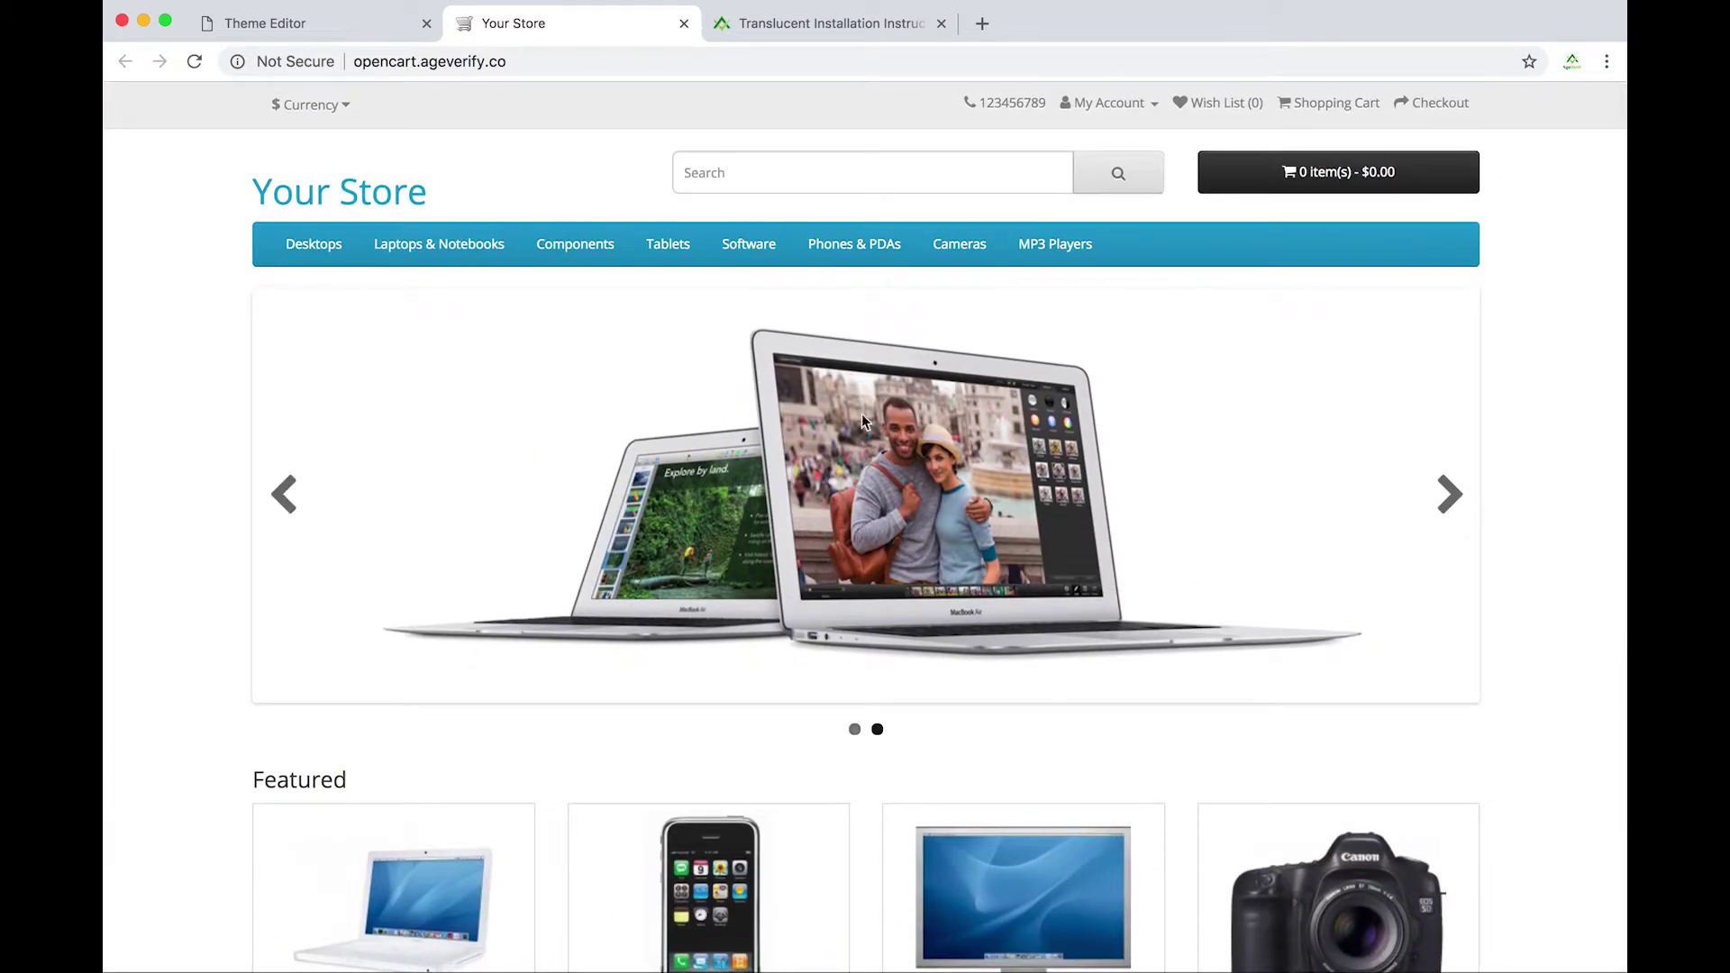
click(684, 25)
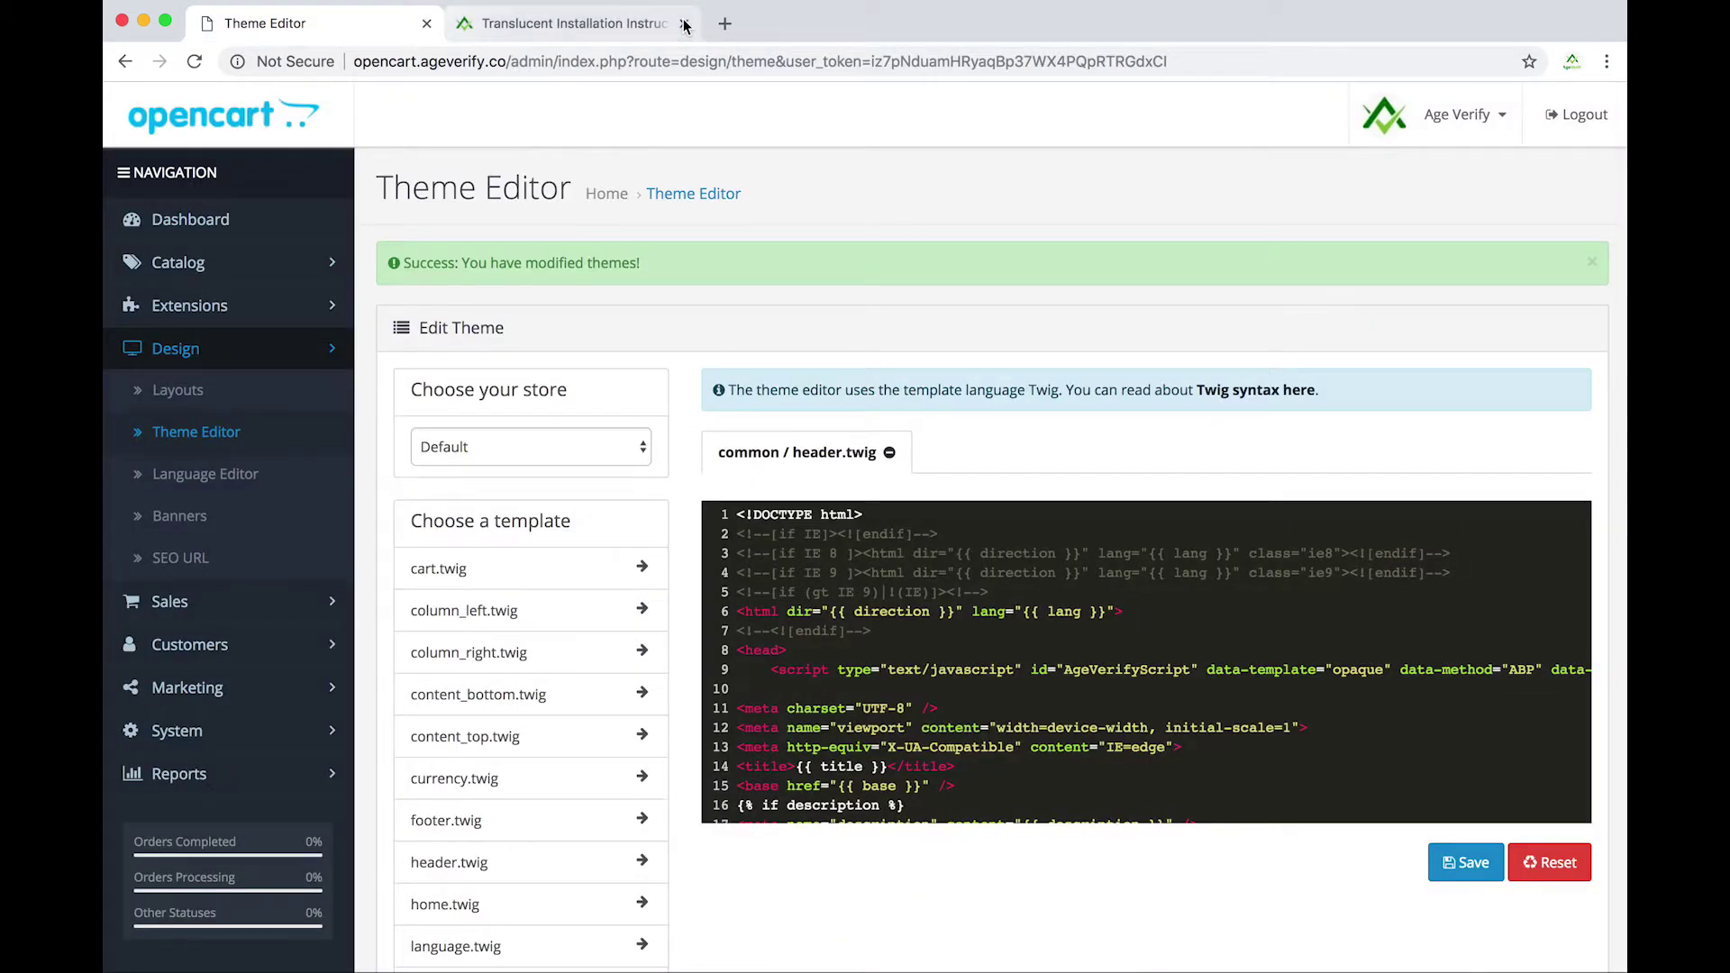